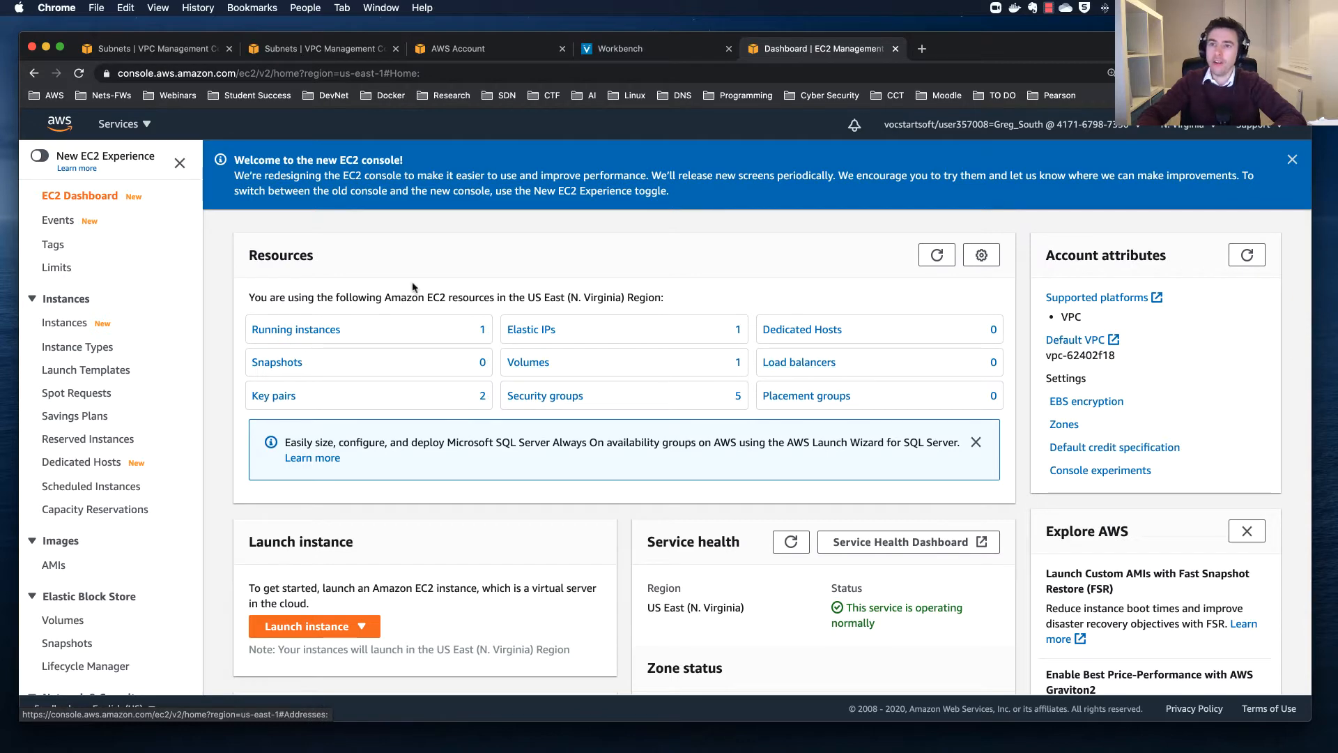
Open the VPC service and review the resources by region on its dashboard
left_click(141, 126)
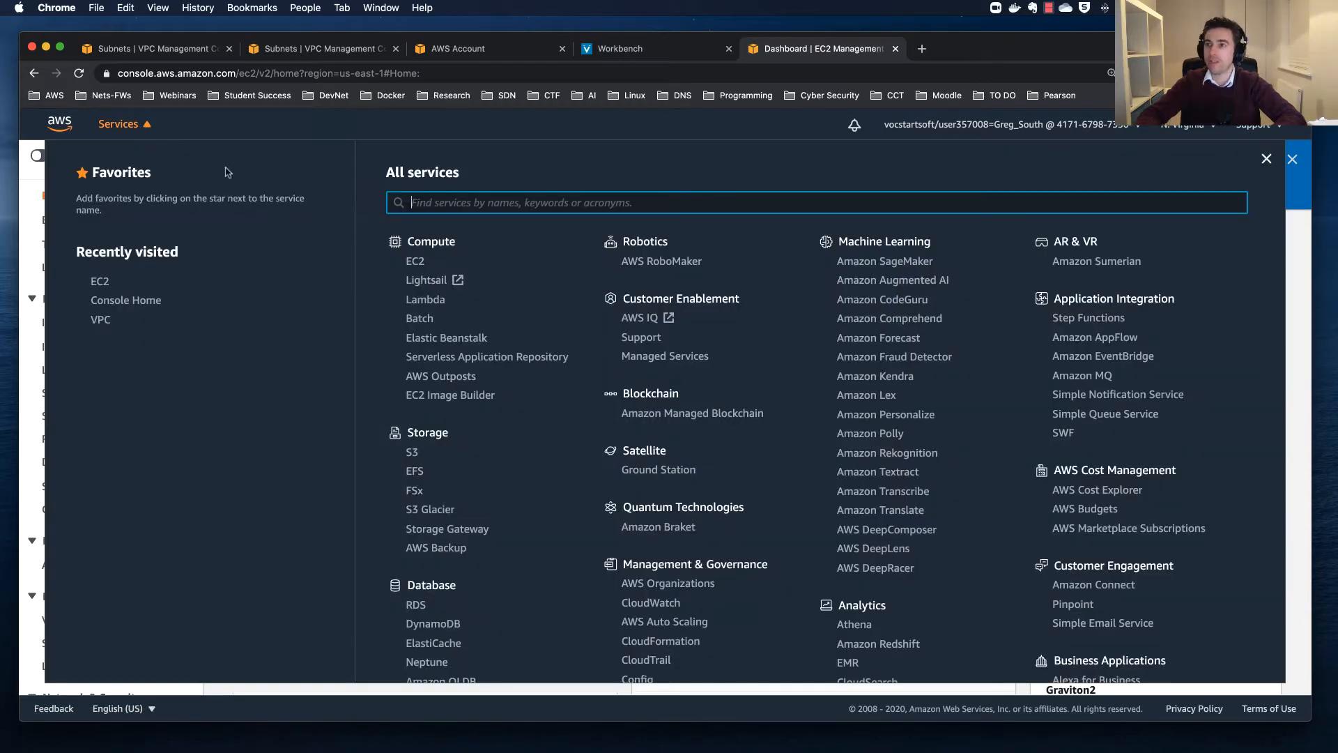
left_click(100, 322)
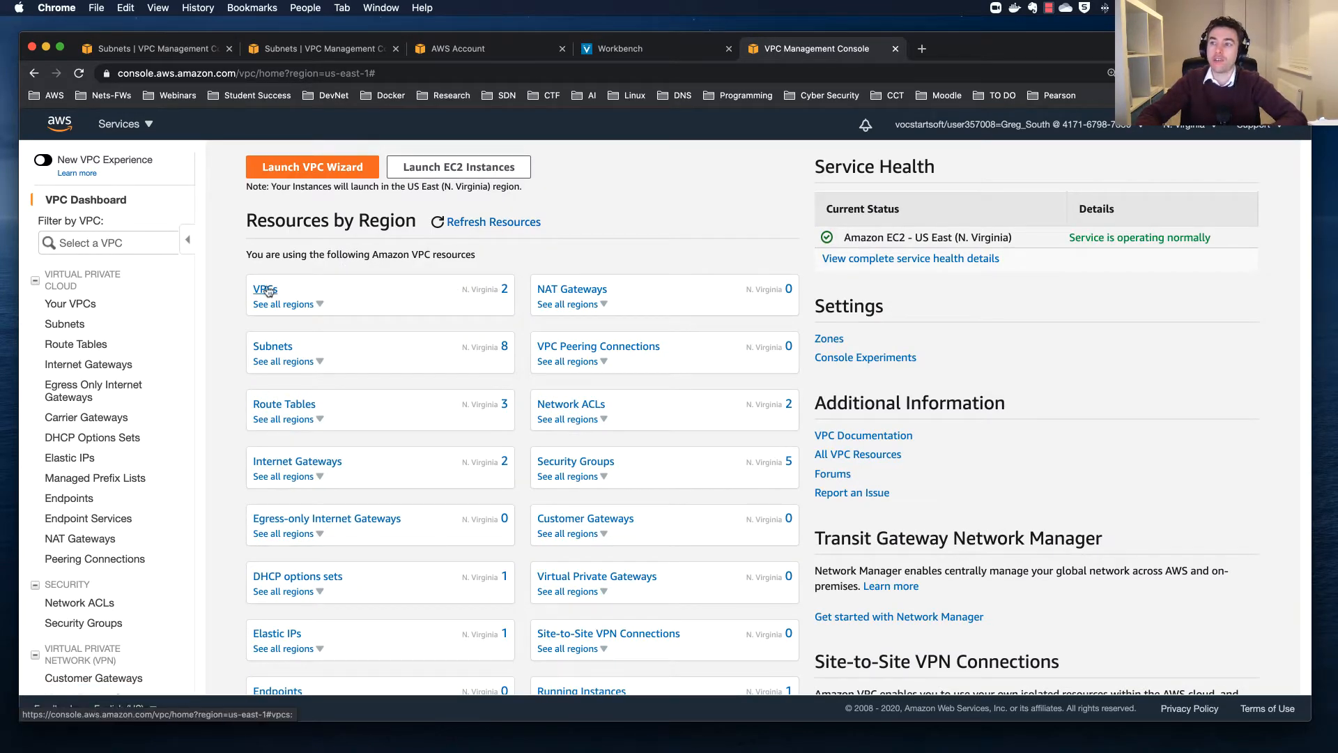
scroll(446, 311, "down", 2)
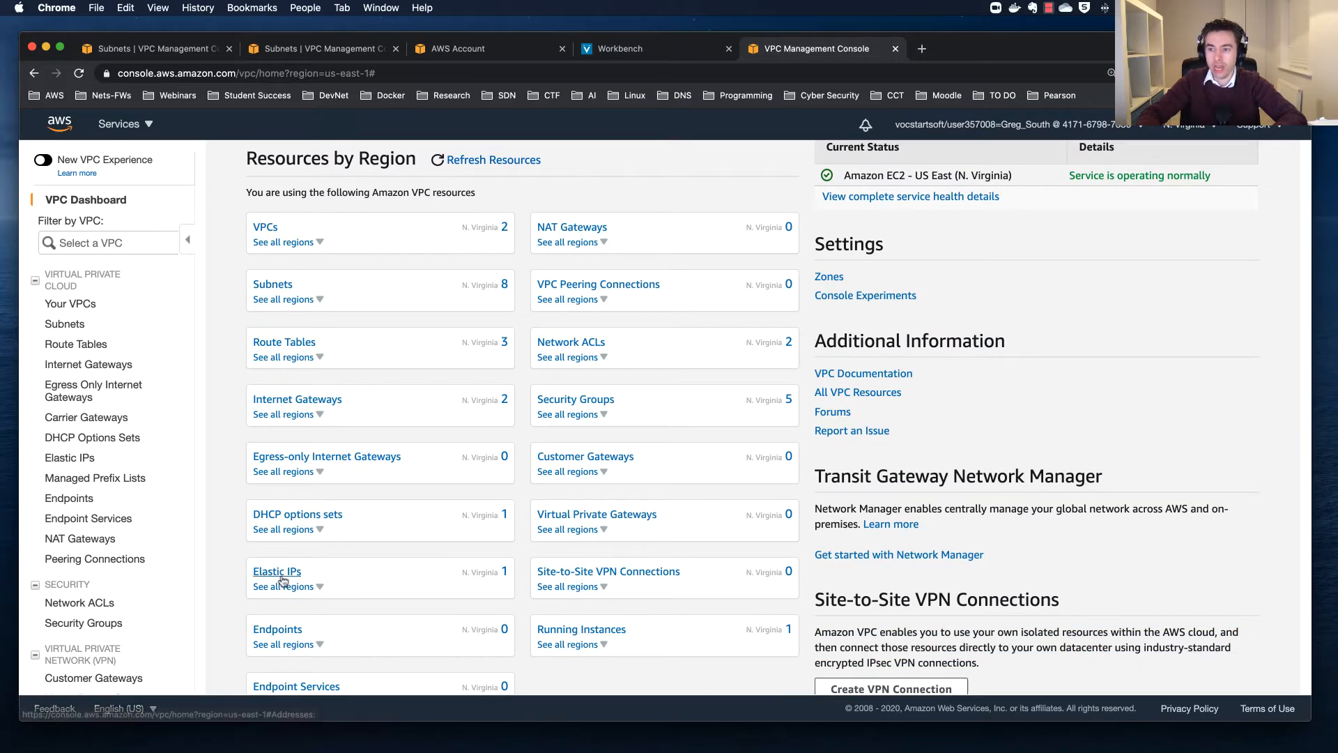
scroll(516, 540, "up", 2)
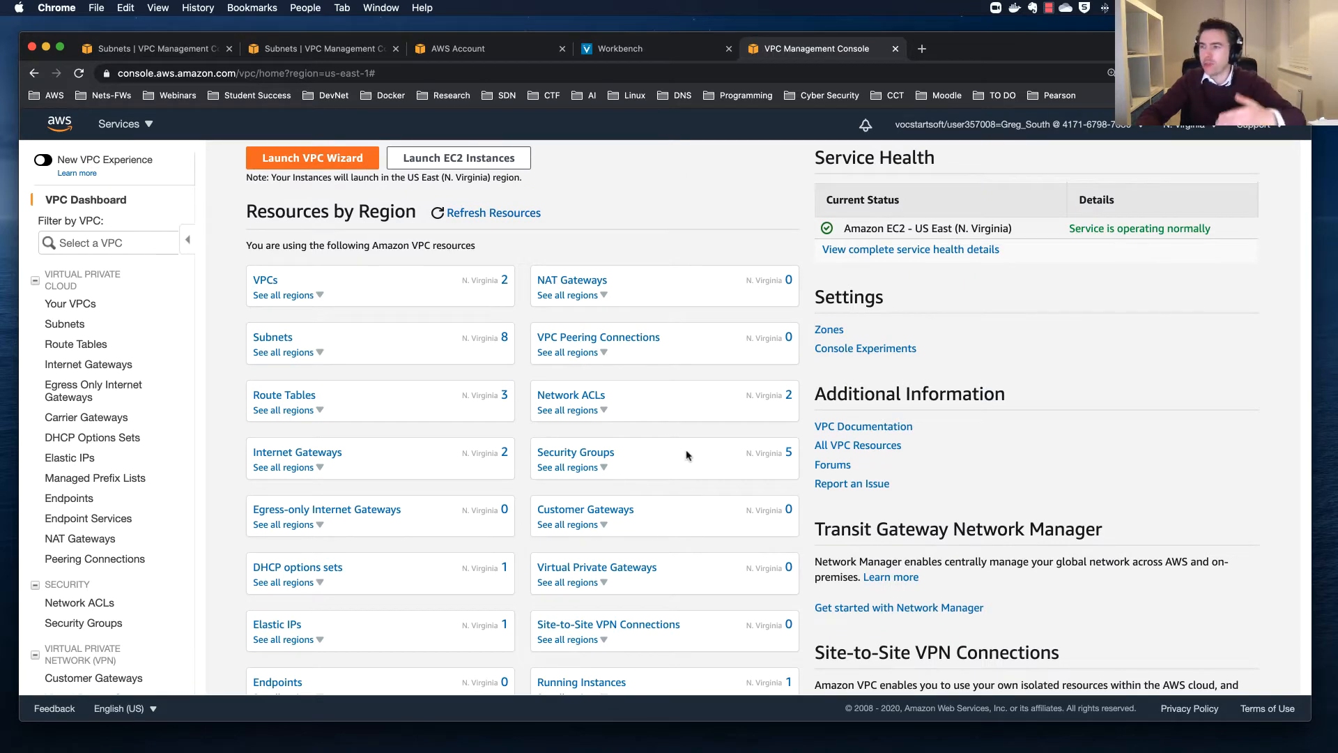
scroll(685, 456, "up", 1)
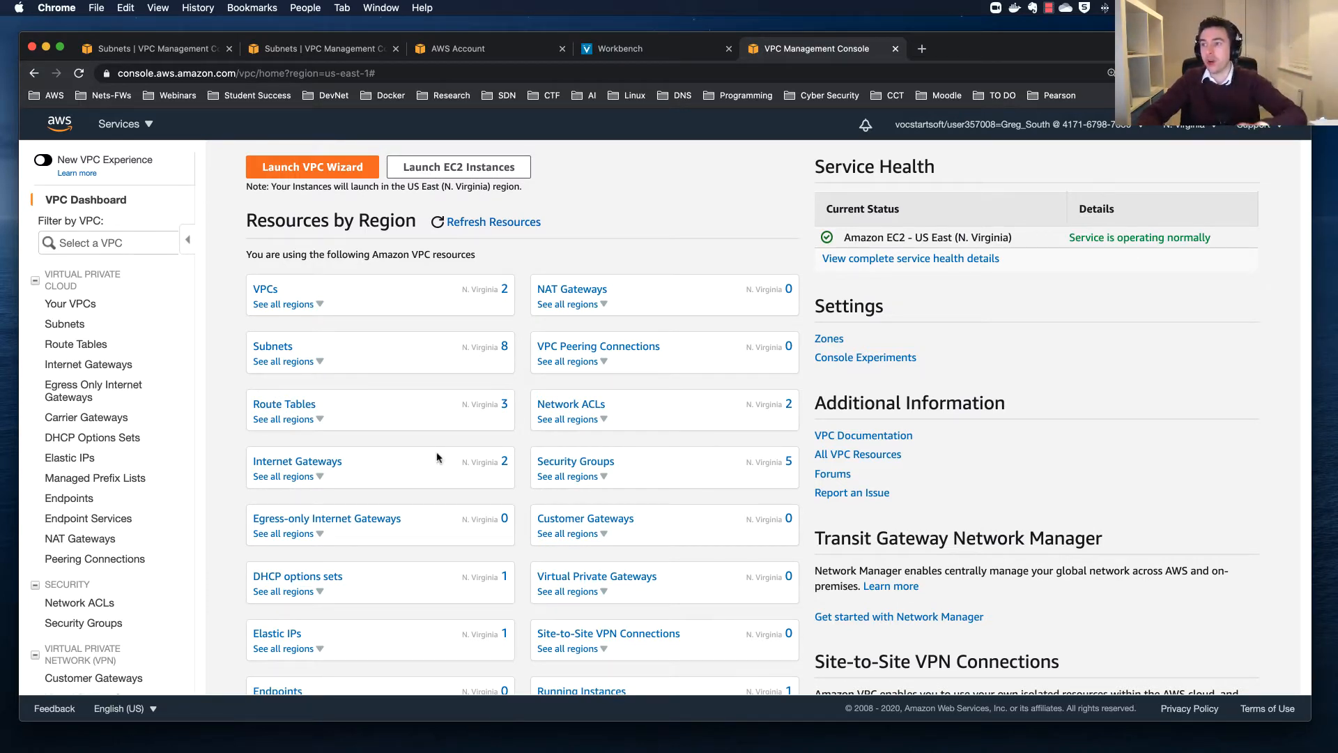
scroll(438, 458, "down", 1)
scroll(438, 458, "up", 1)
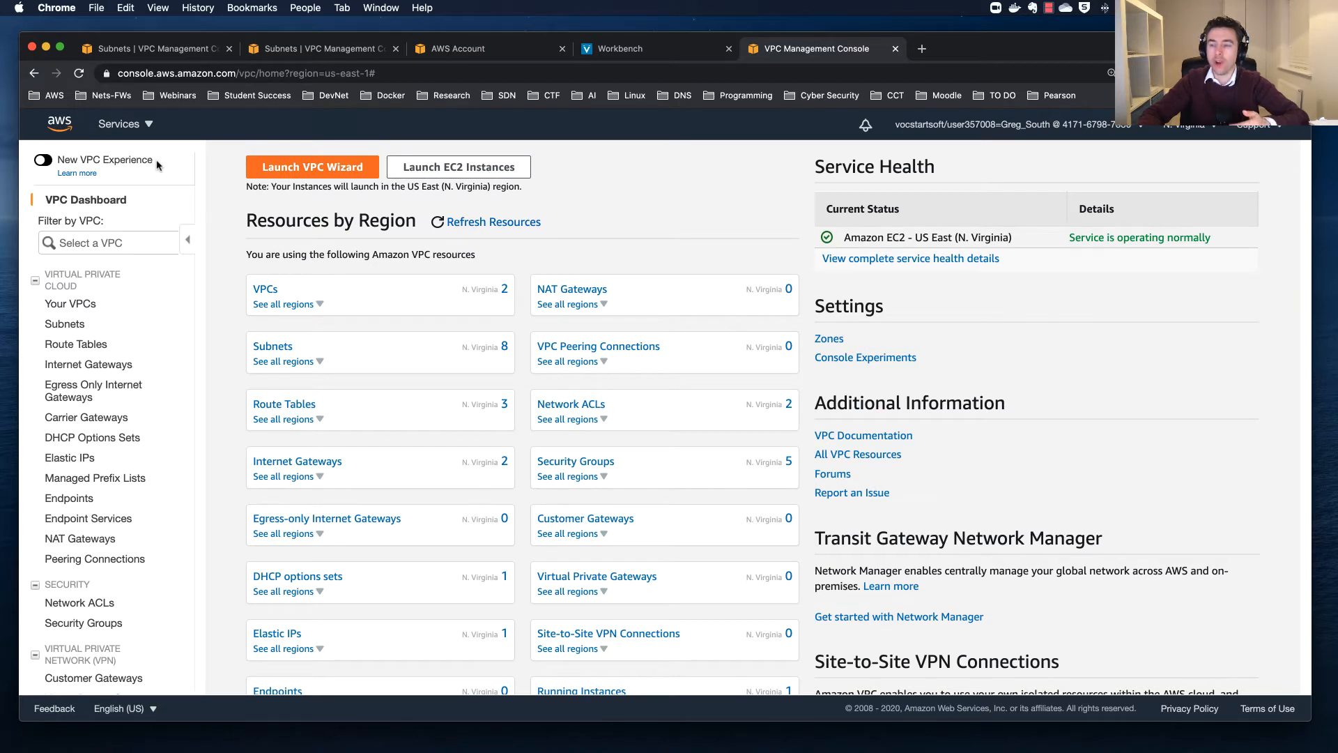
Switch to the EC2 service and look through its dashboard and navigation entries
left_click(137, 129)
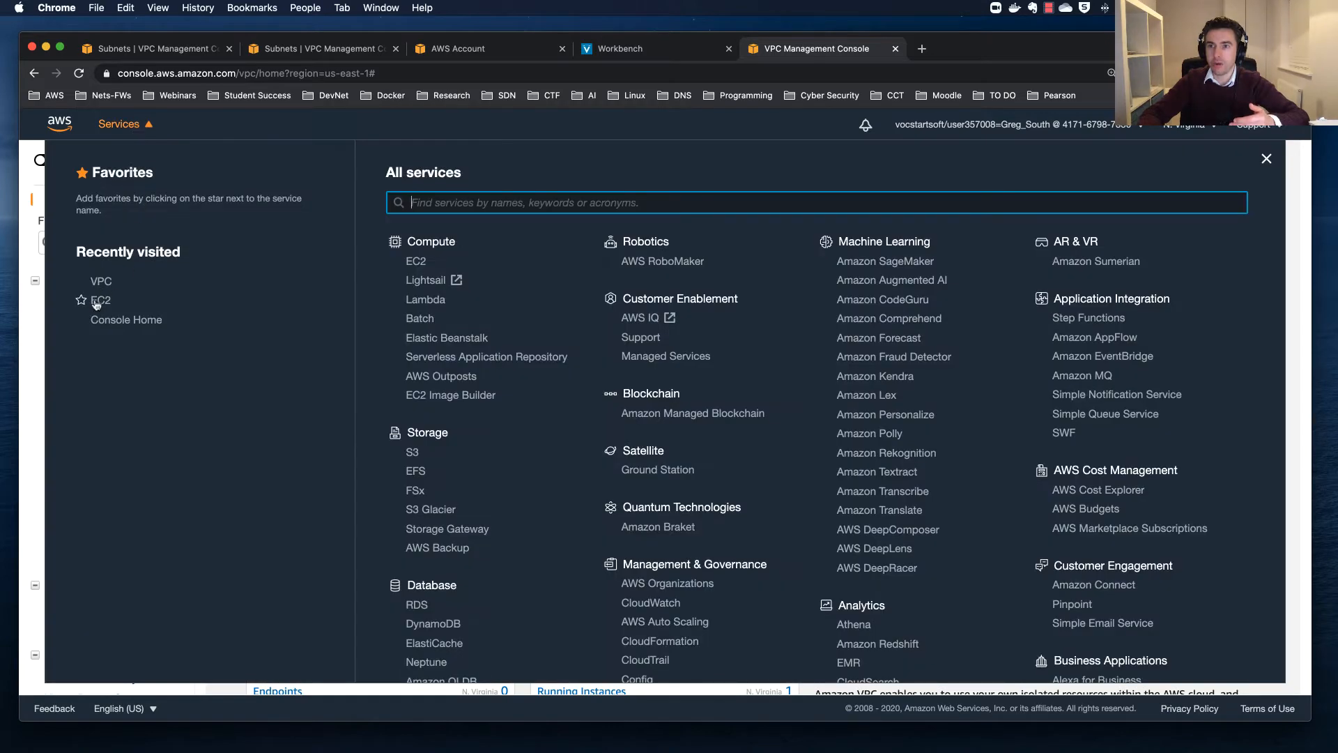
left_click(100, 302)
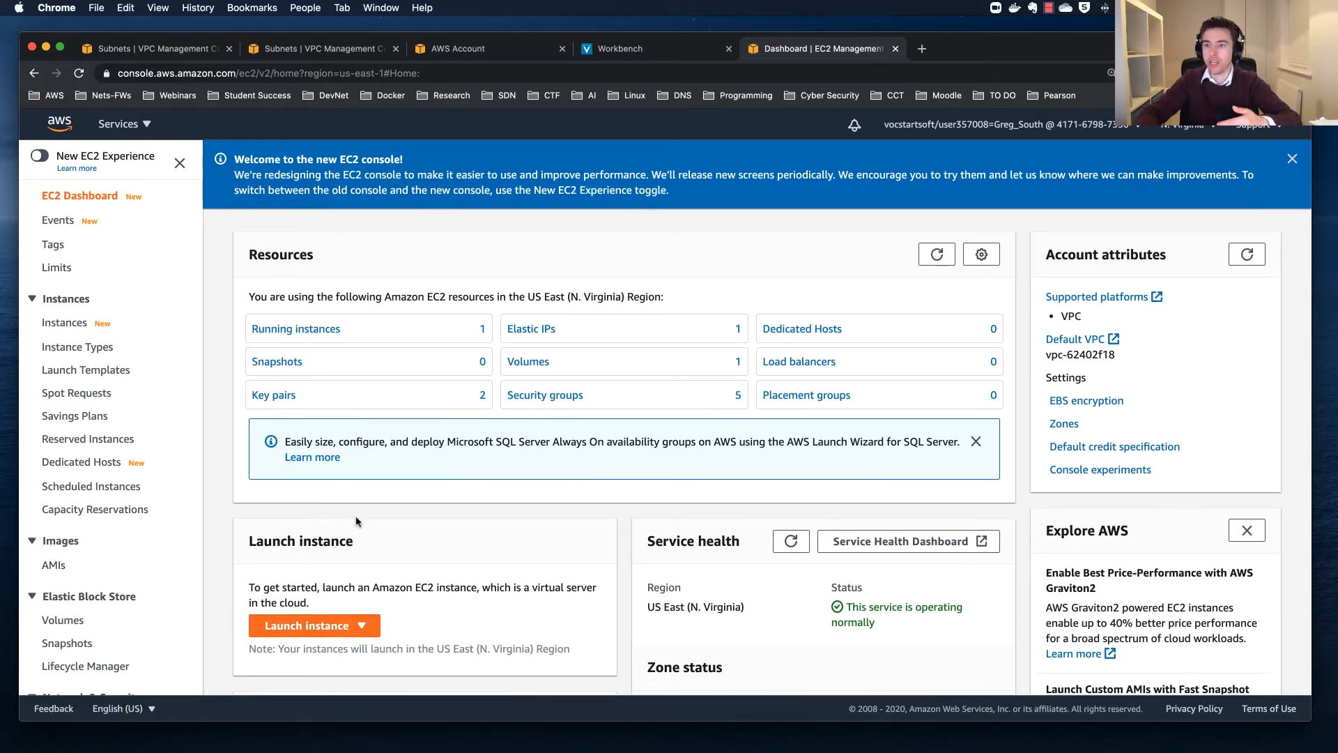
scroll(356, 516, "down", 2)
scroll(82, 375, "down", 3)
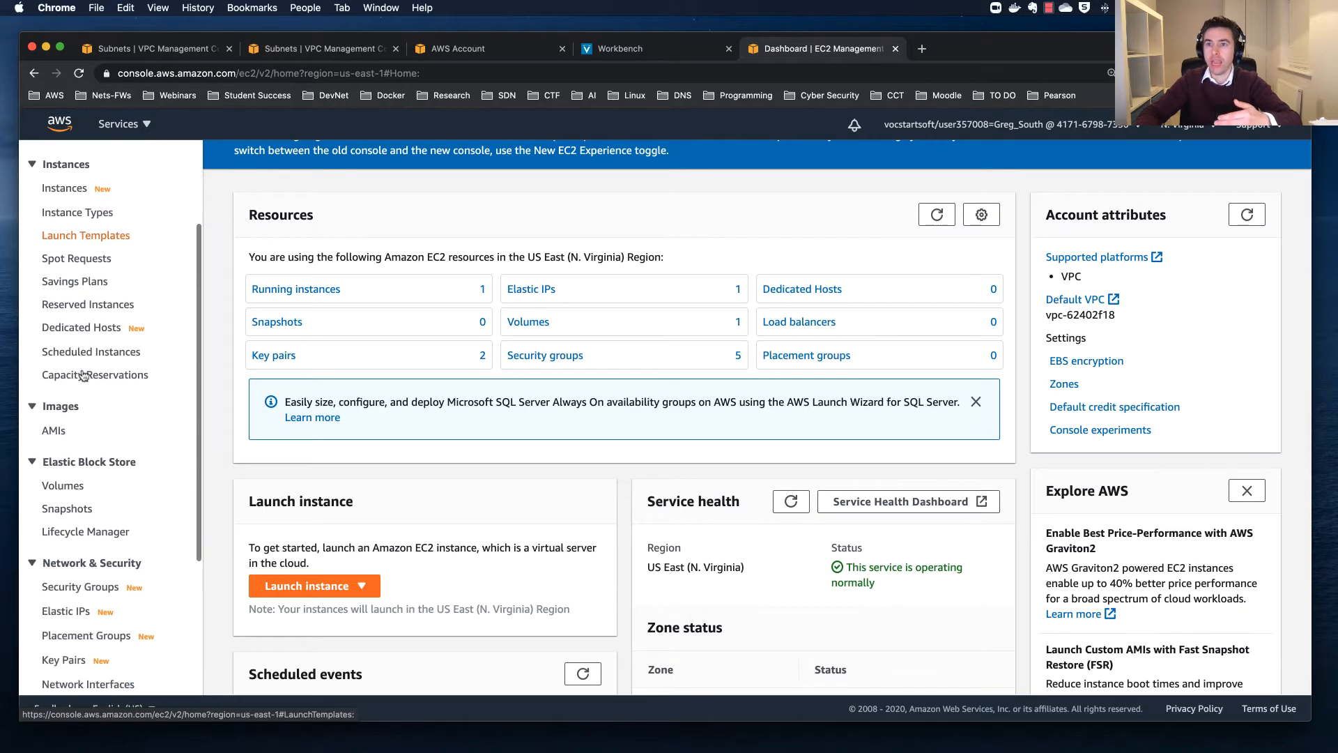
scroll(85, 348, "up", 5)
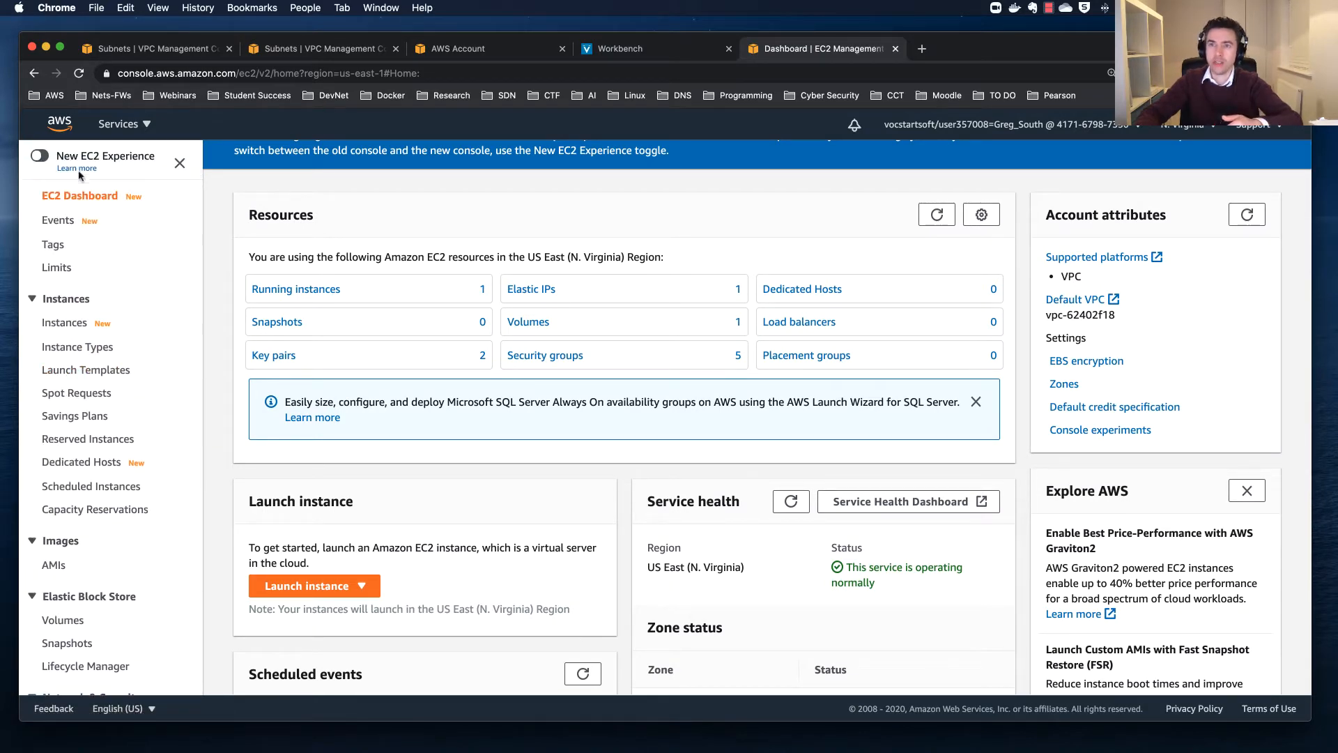
Return to the VPC service and view the list of subnets
left_click(136, 129)
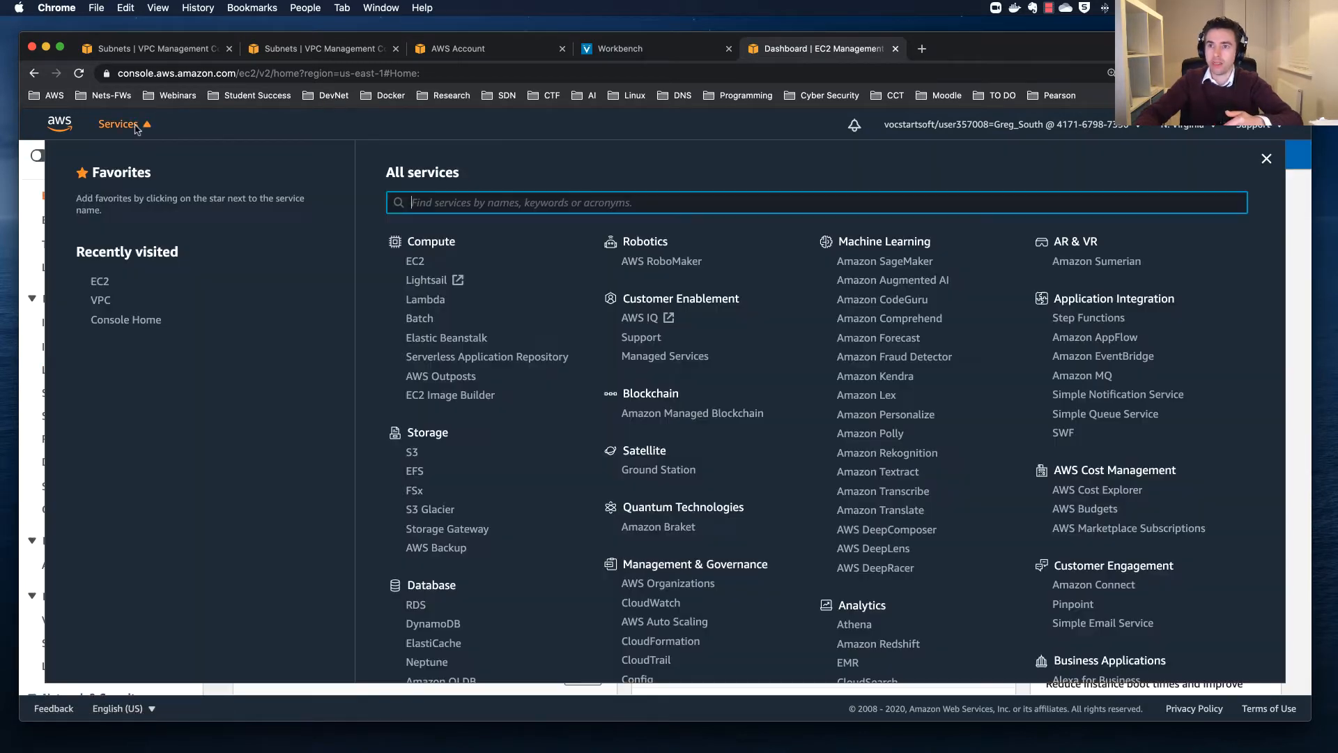
left_click(98, 301)
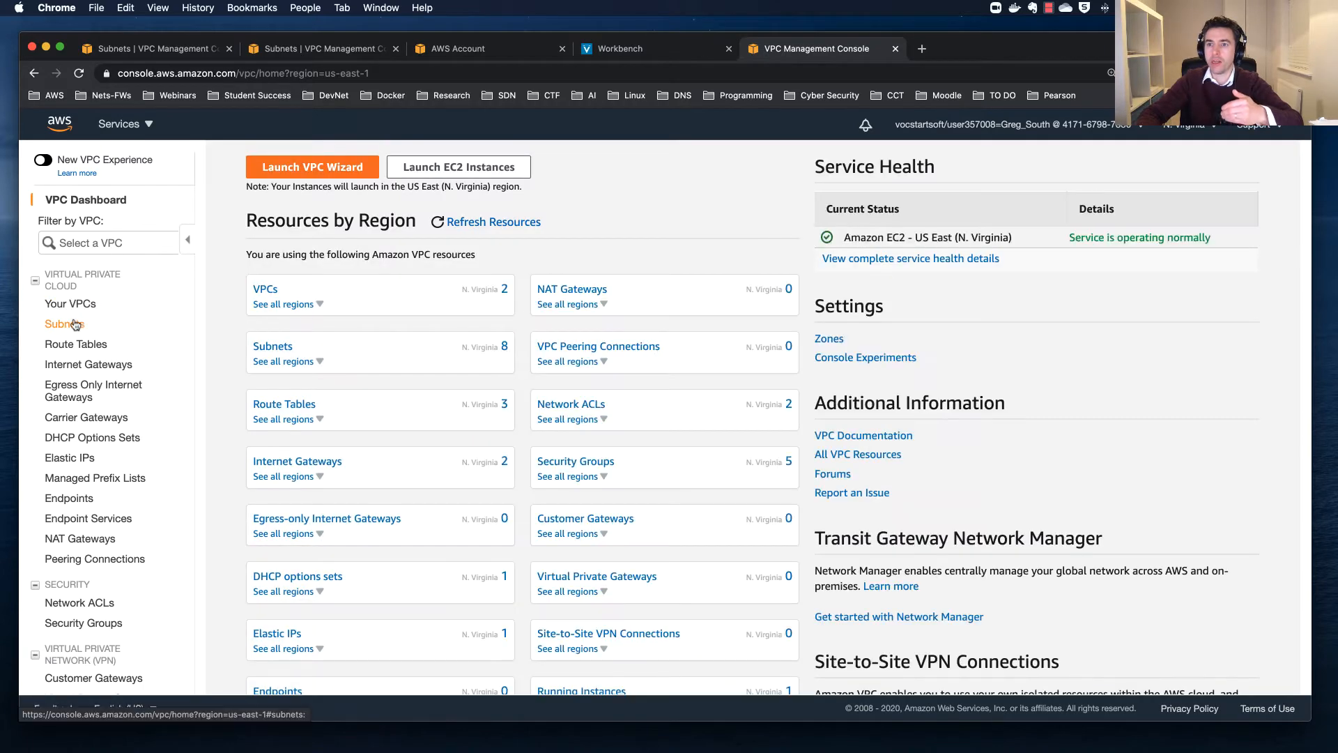
left_click(68, 326)
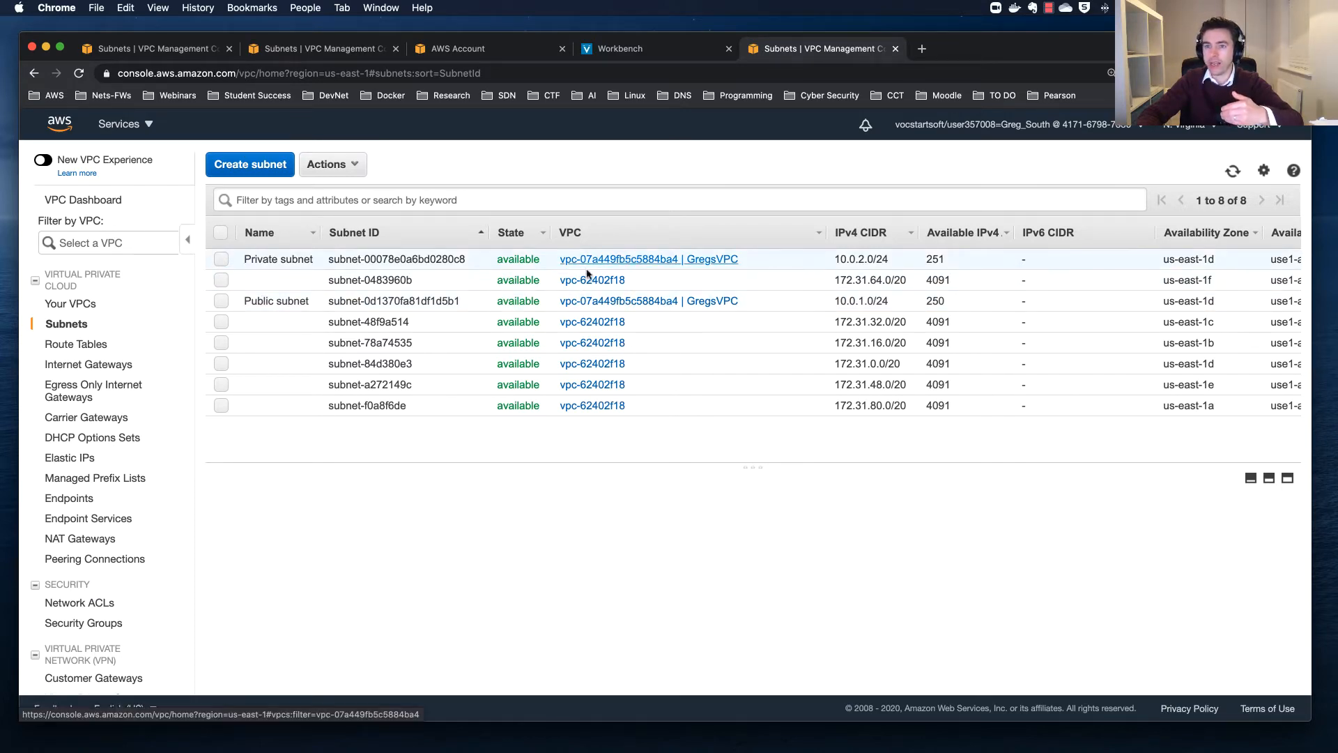
View the route tables with full VPC IDs and examine the subnet associations of the custom VPC's main route table
left_click(80, 345)
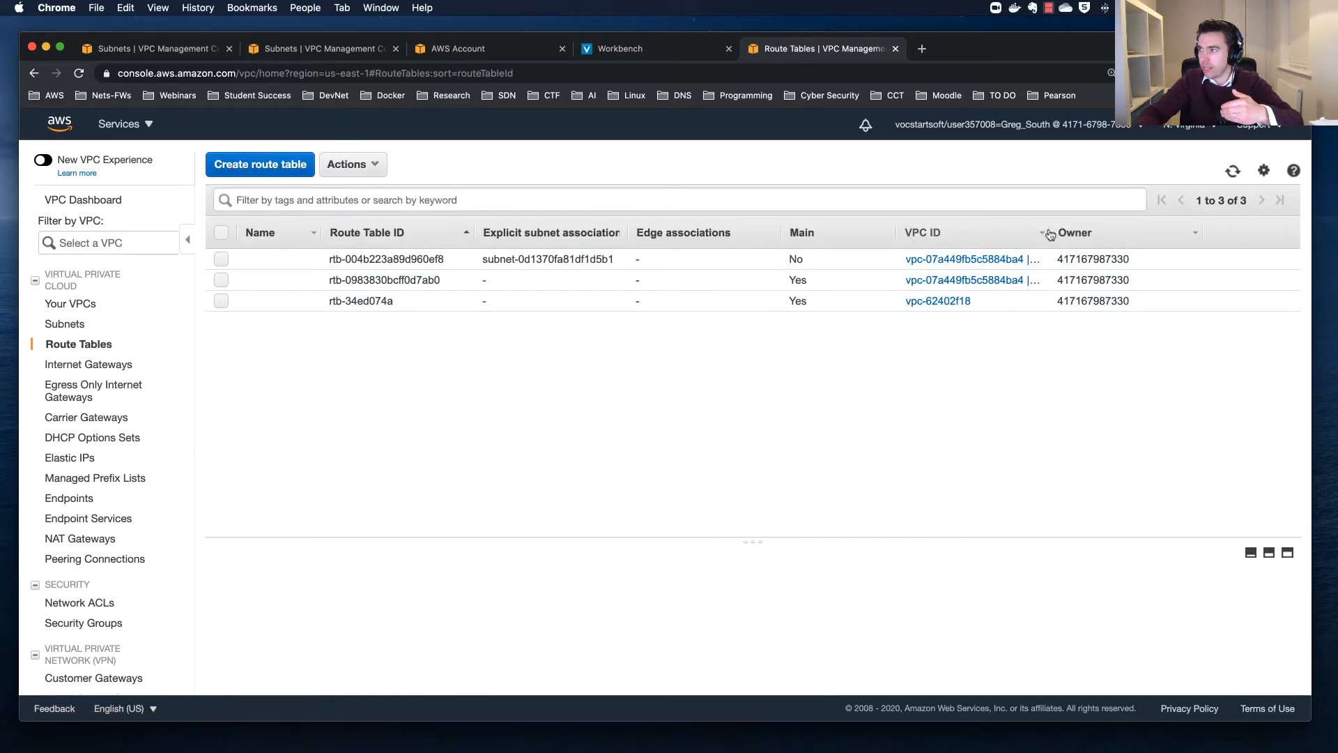
left_click_drag(1050, 234, 1213, 234)
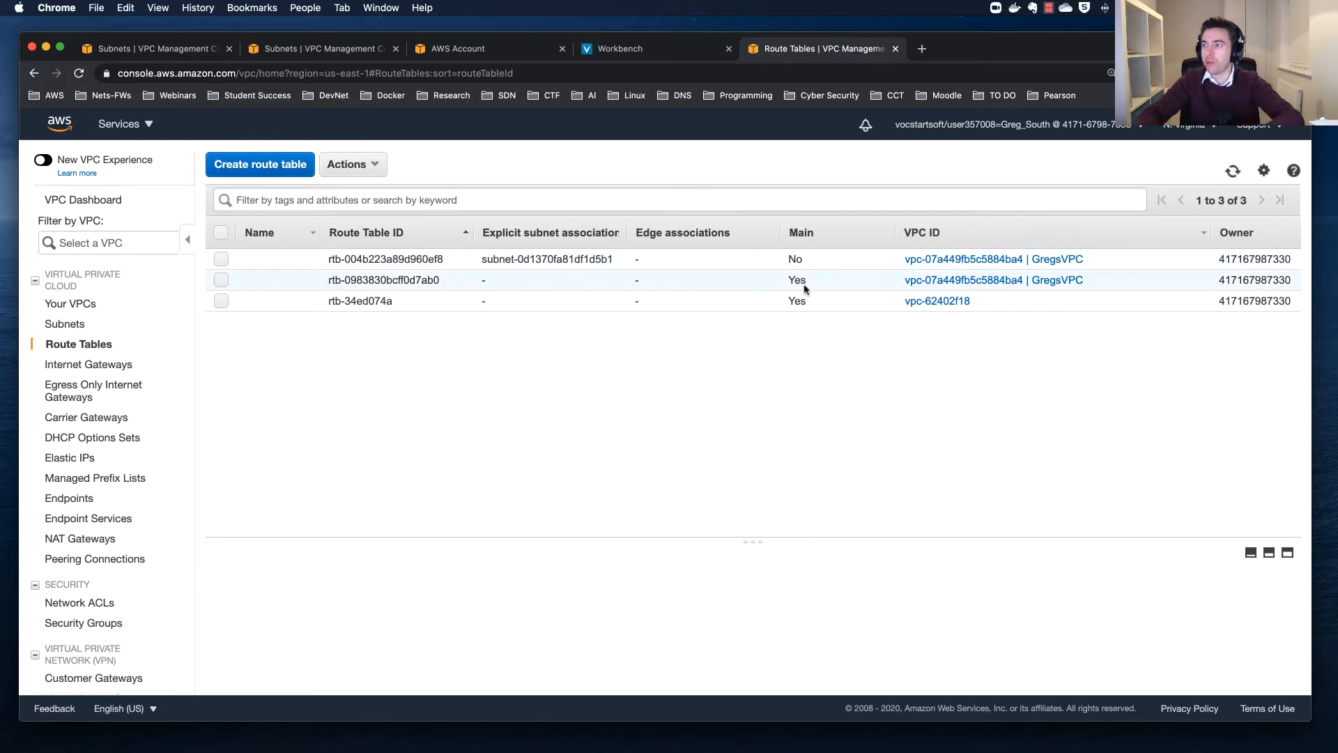
left_click(221, 281)
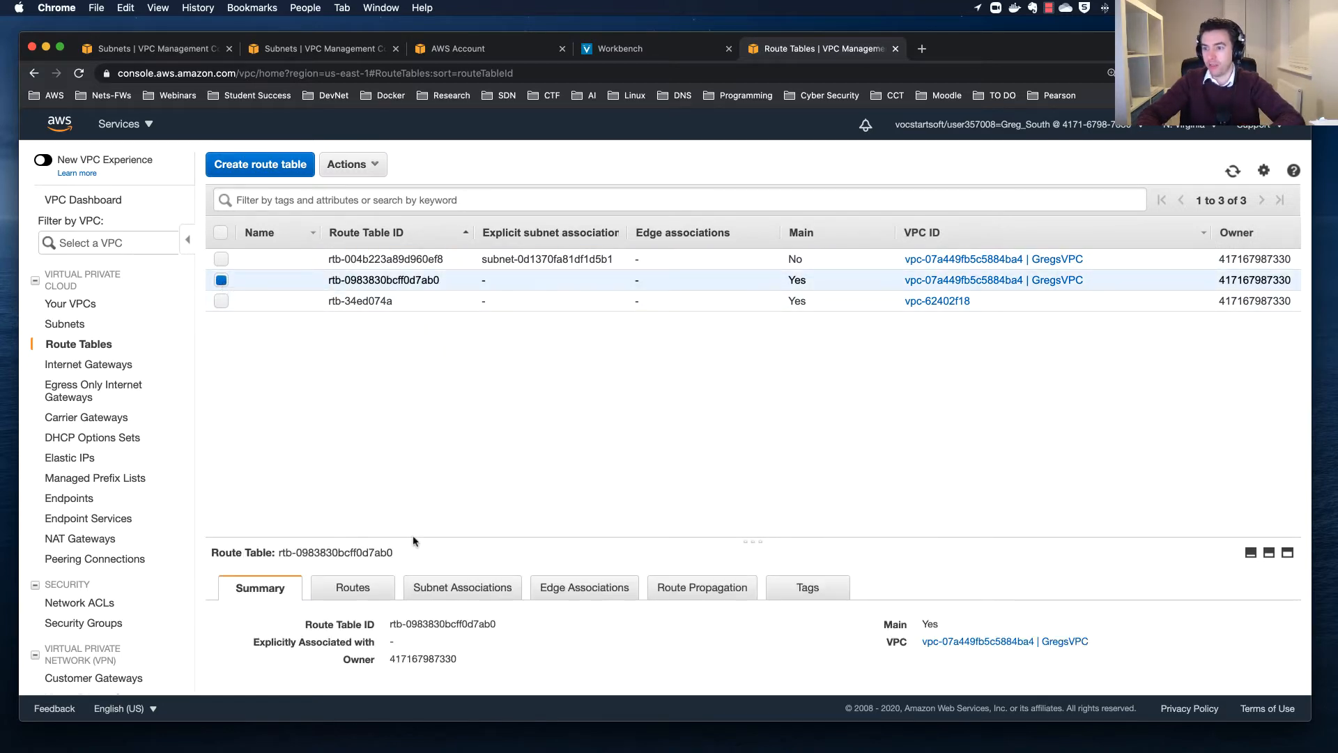
left_click(375, 590)
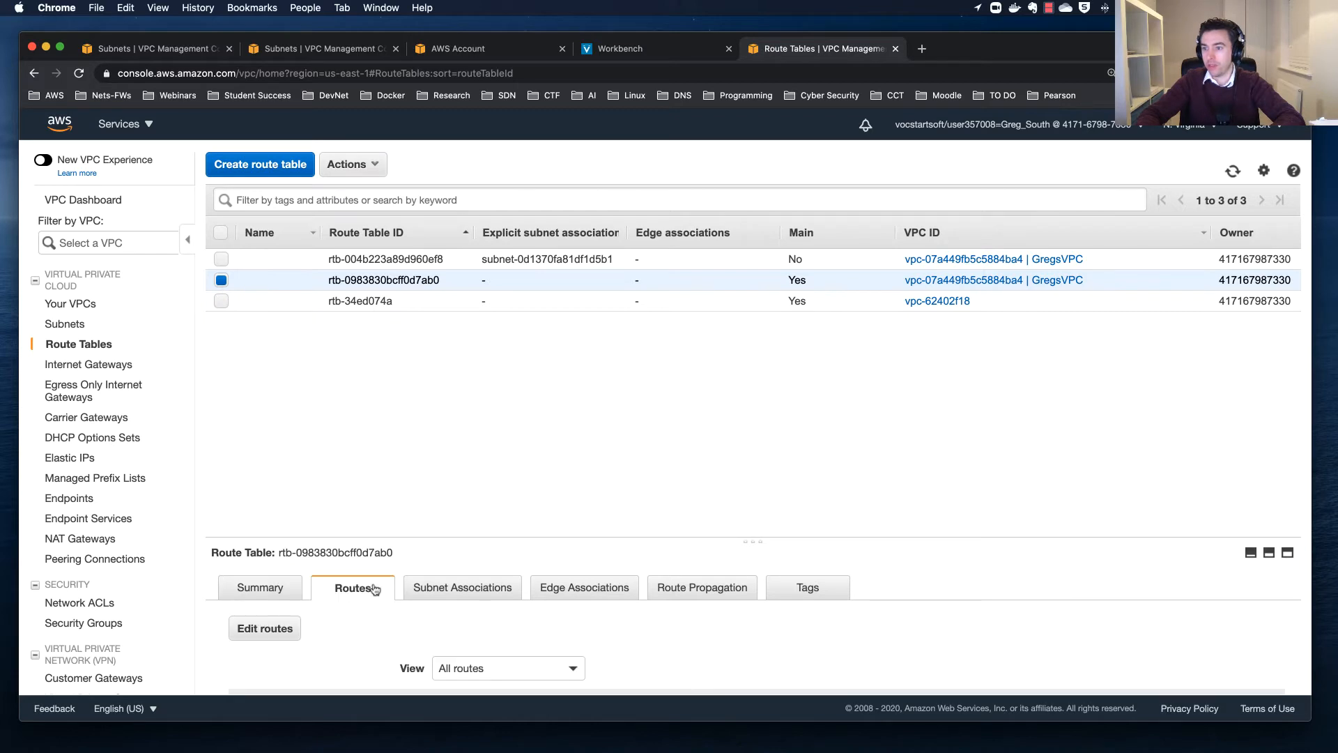
left_click(481, 589)
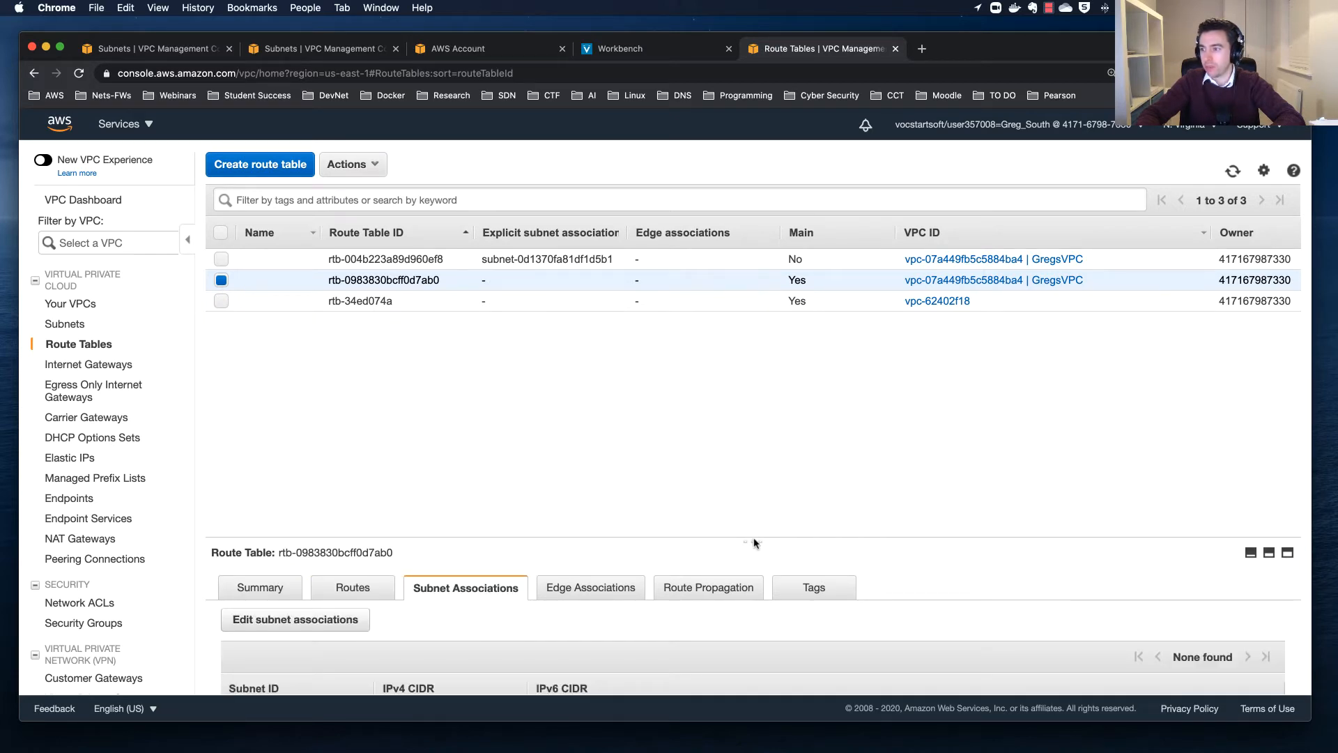
left_click_drag(754, 543, 765, 409)
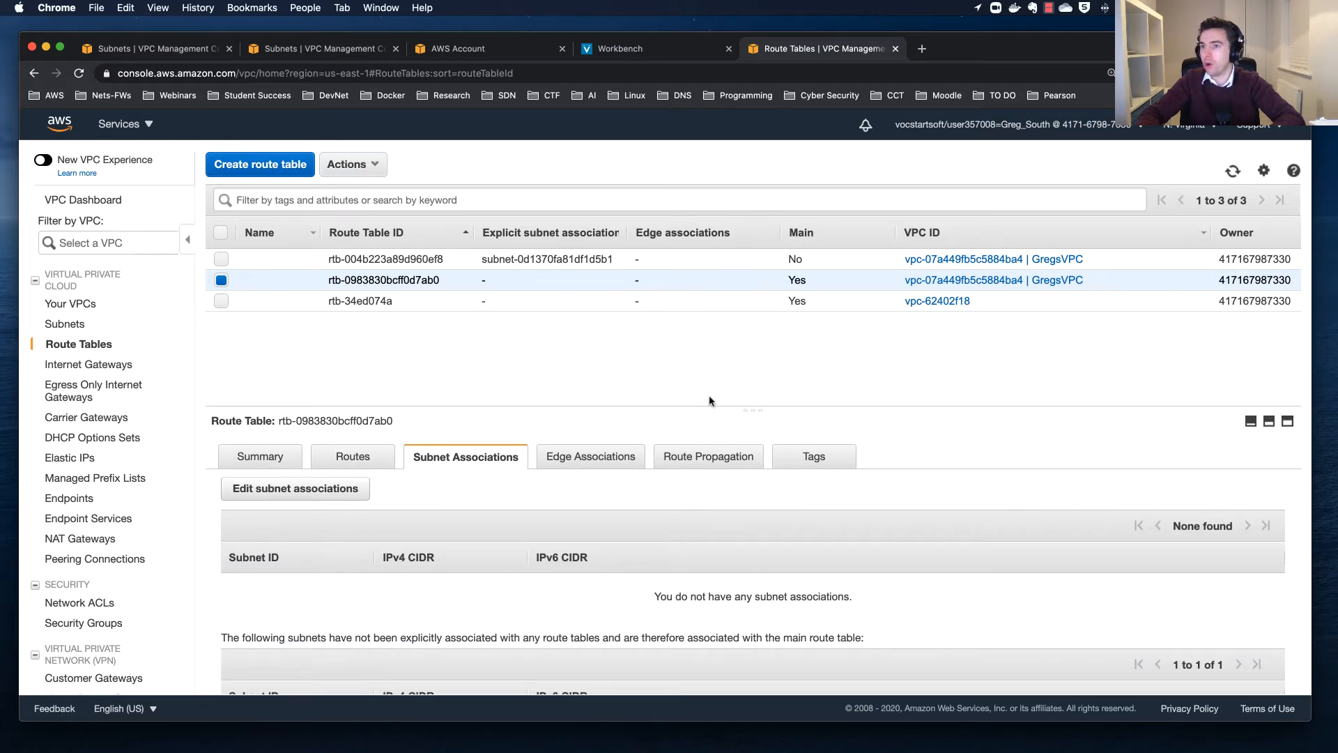
scroll(464, 543, "down", 2)
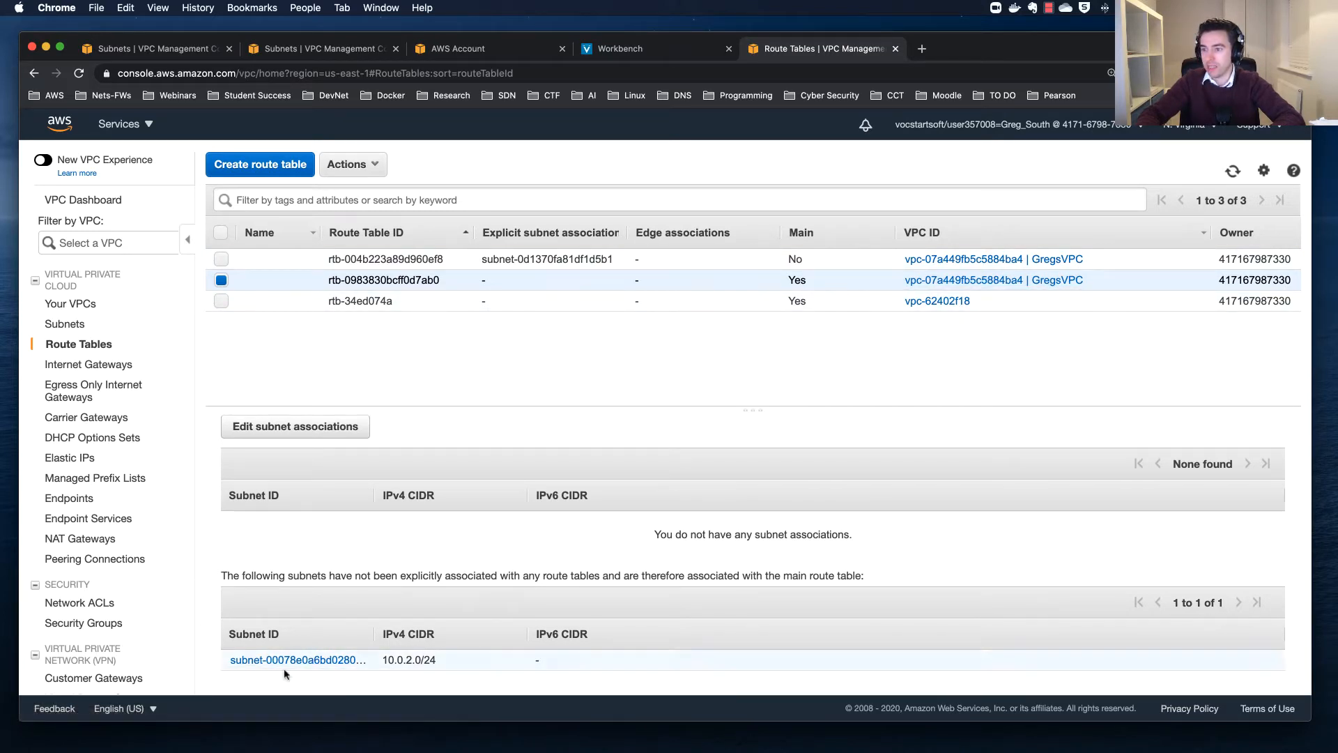
scroll(401, 666, "up", 1)
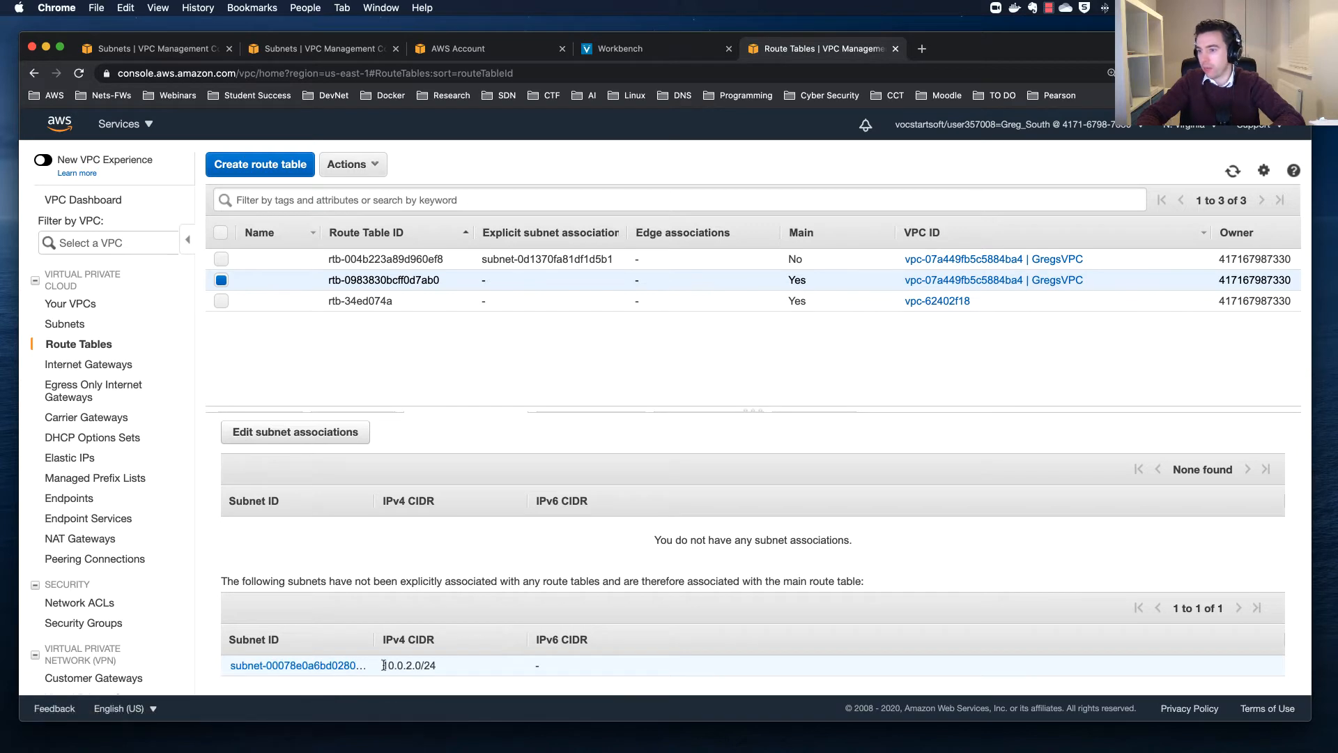
left_click_drag(383, 665, 436, 665)
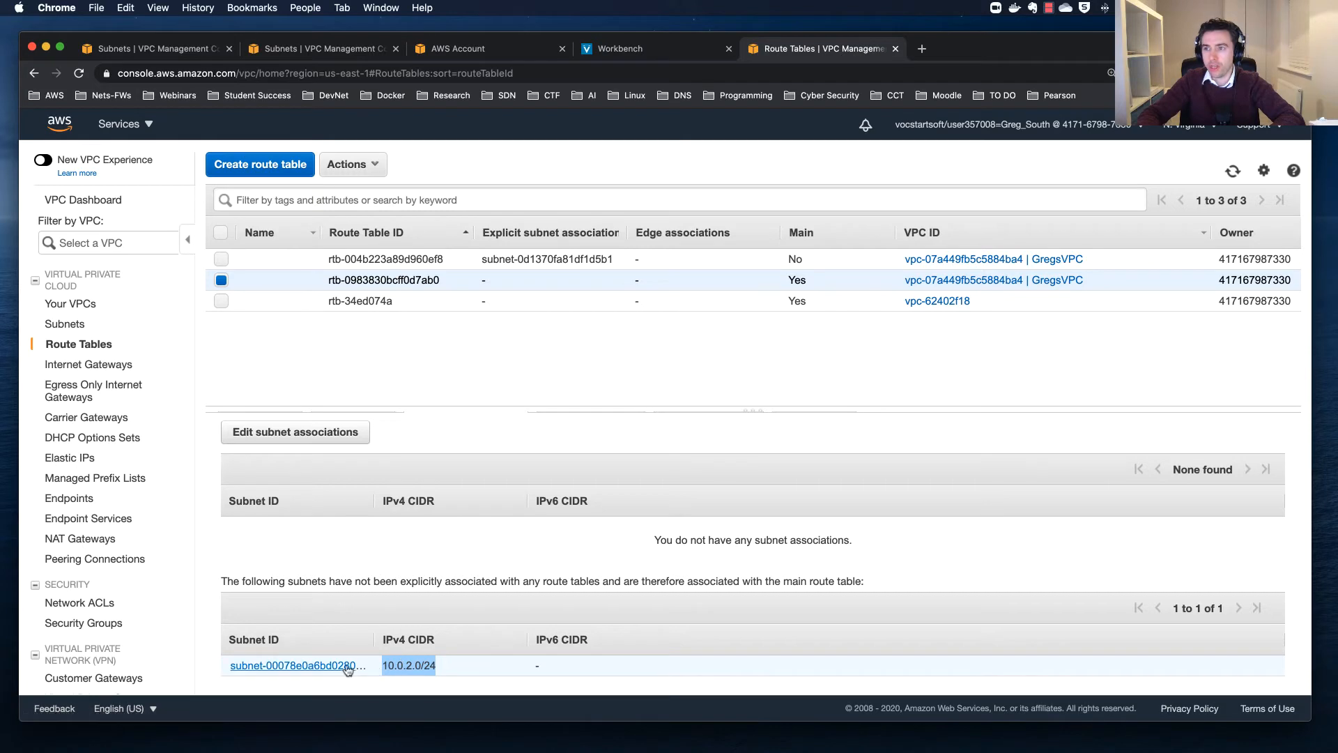
Select only the custom VPC's non-main route table and examine its subnet associations
left_click(222, 259)
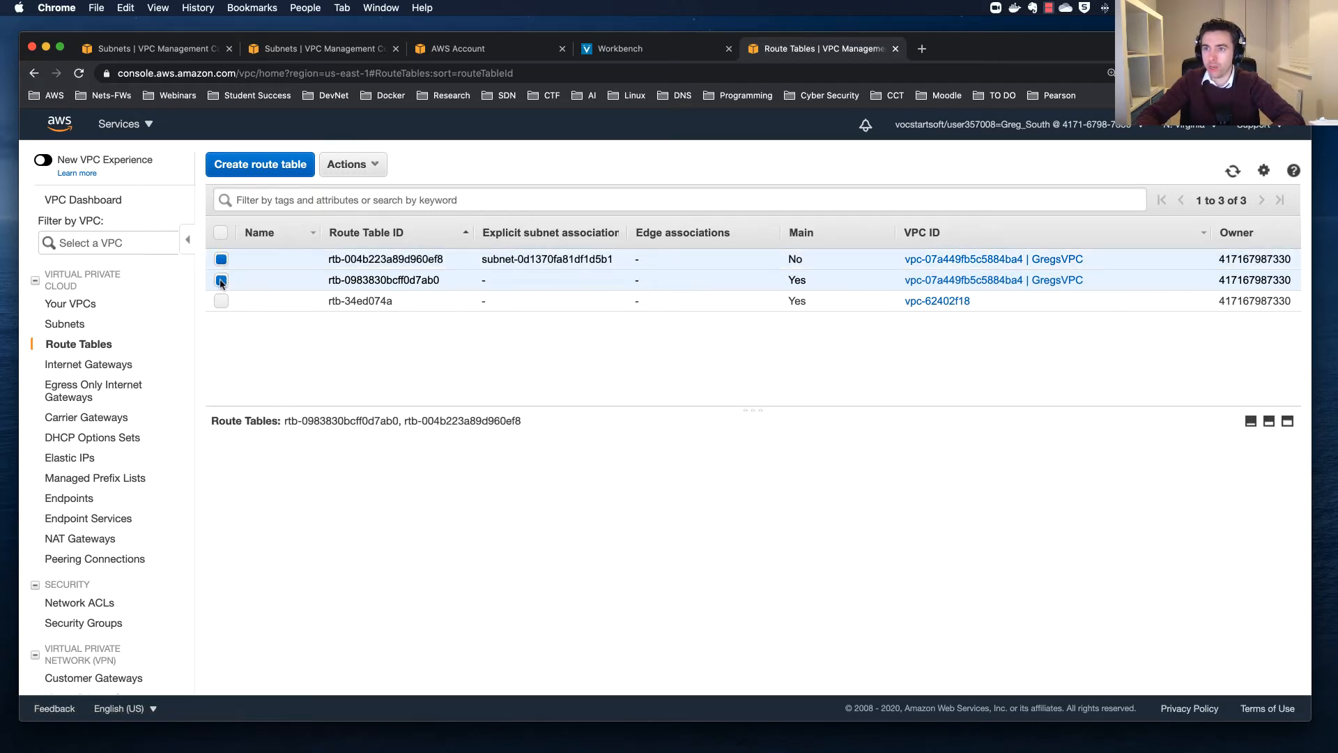
left_click(221, 280)
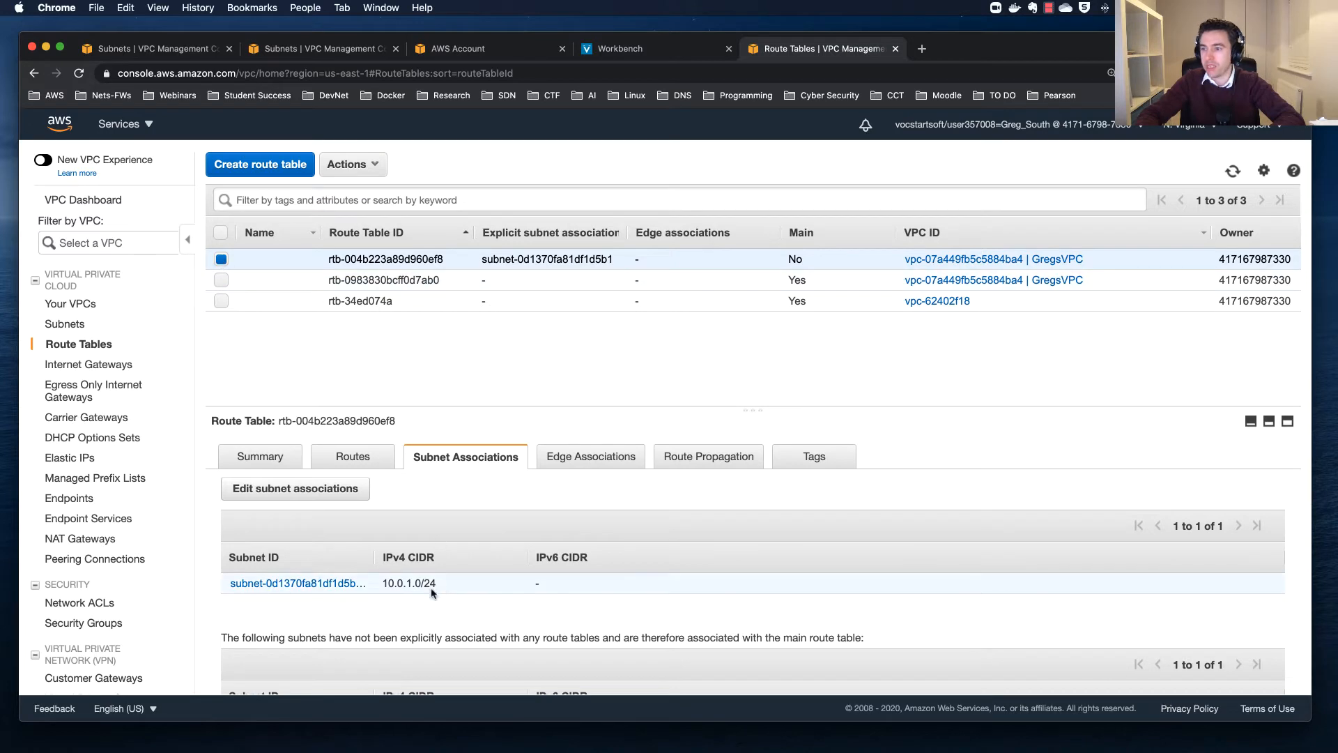
left_click_drag(382, 584, 432, 584)
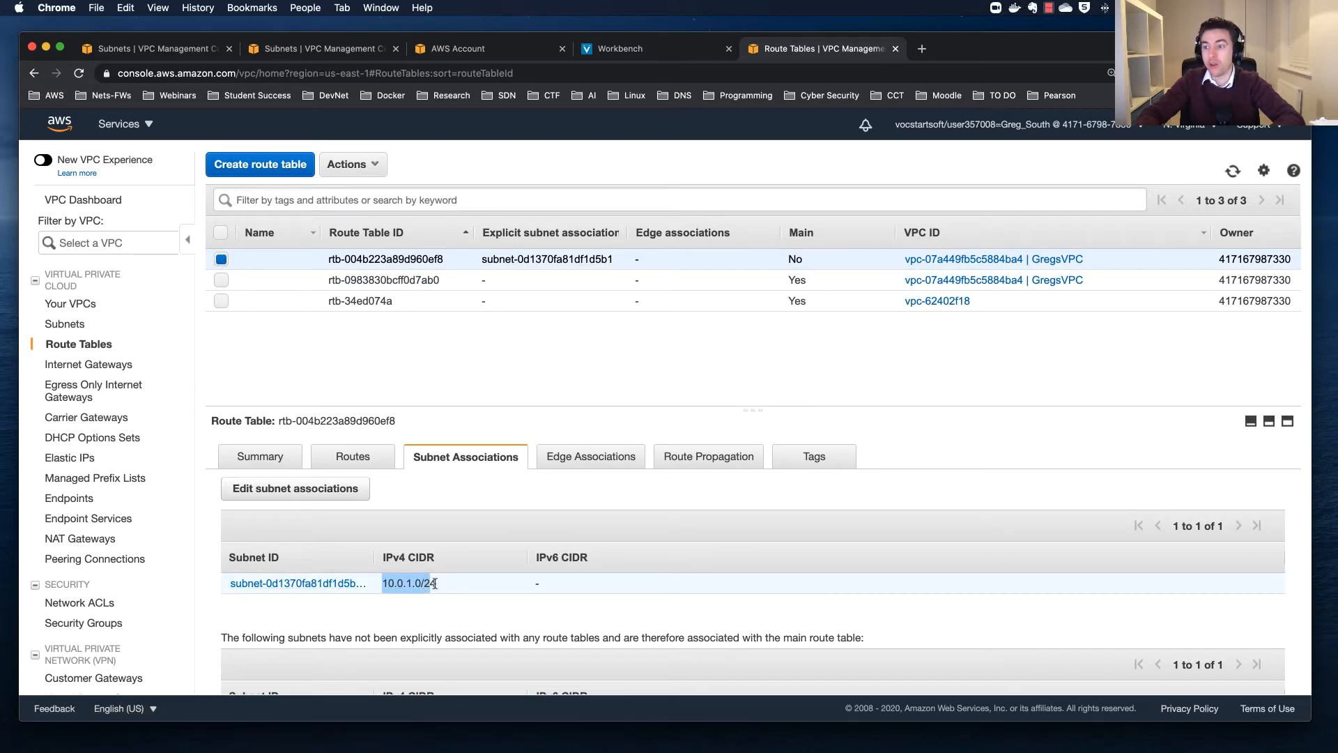
left_click(435, 584)
scroll(425, 584, "down", 2)
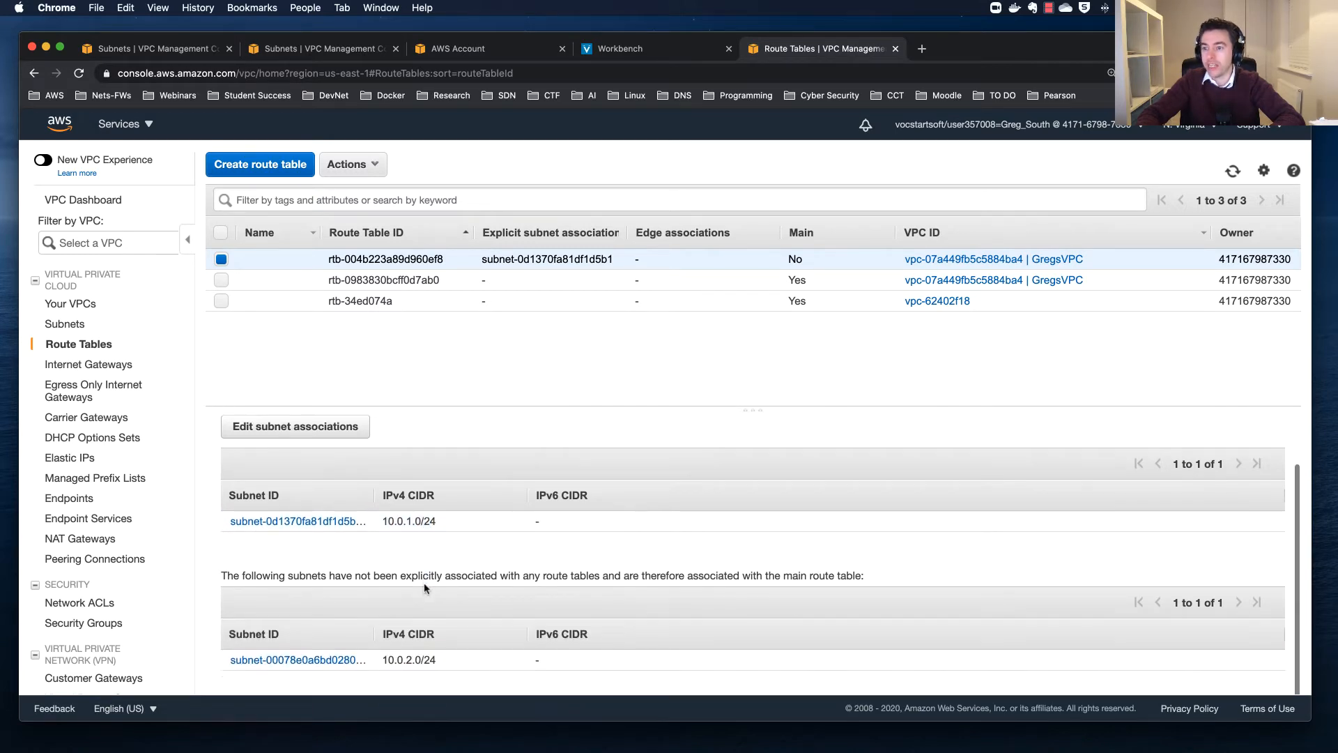
scroll(427, 589, "up", 2)
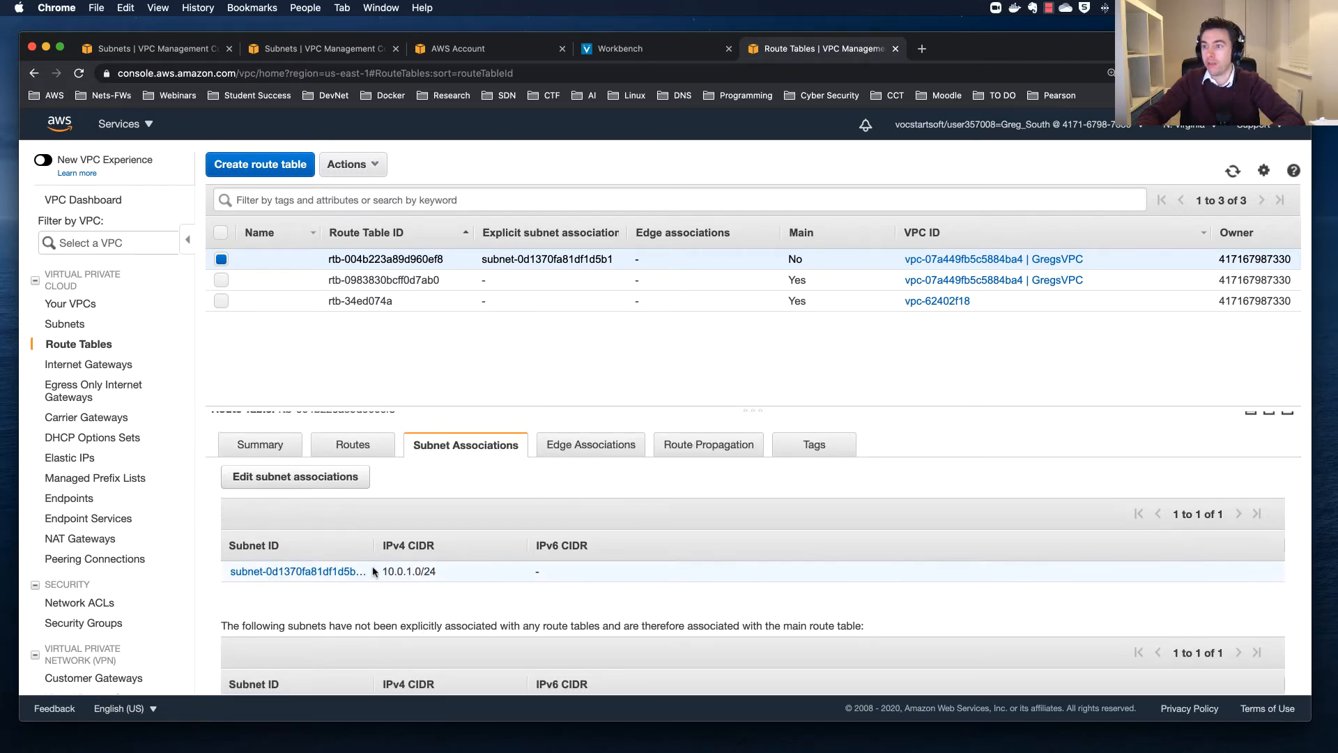
scroll(373, 573, "up", 1)
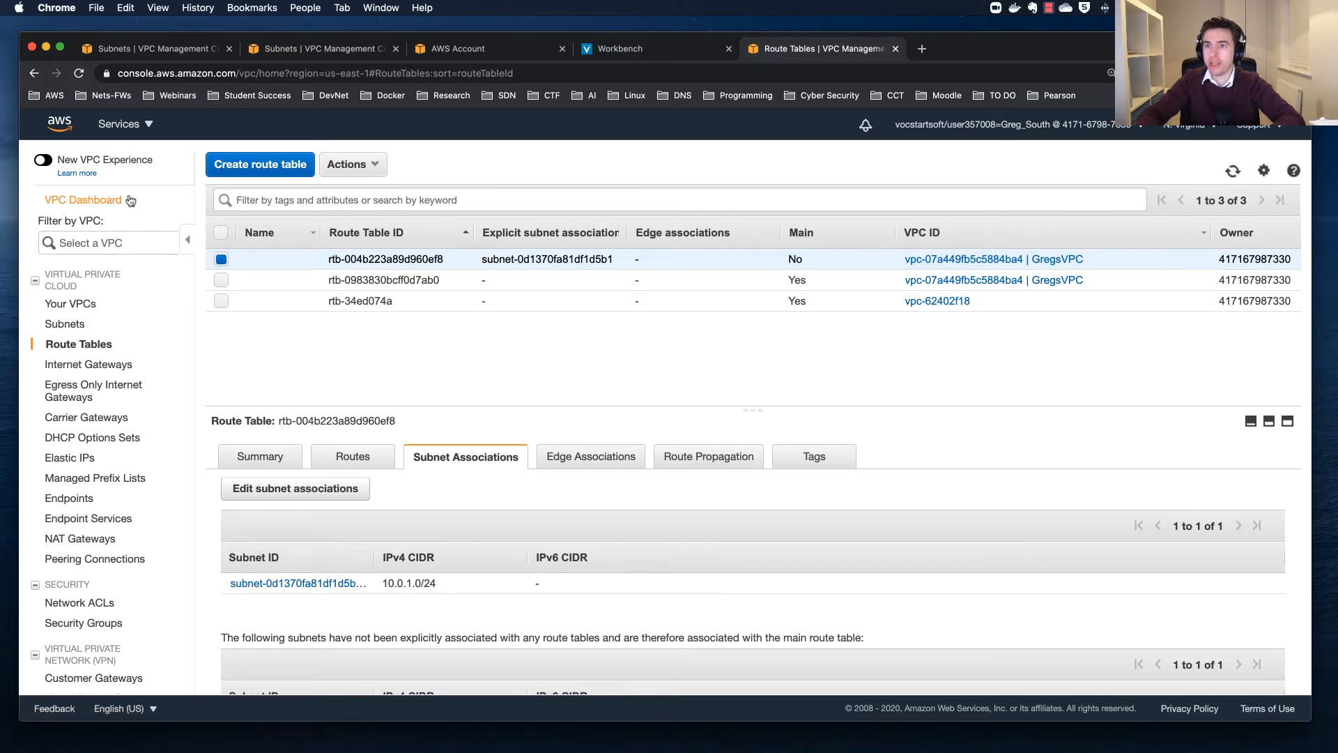
Go to the EC2 service and start launching a new instance
left_click(149, 126)
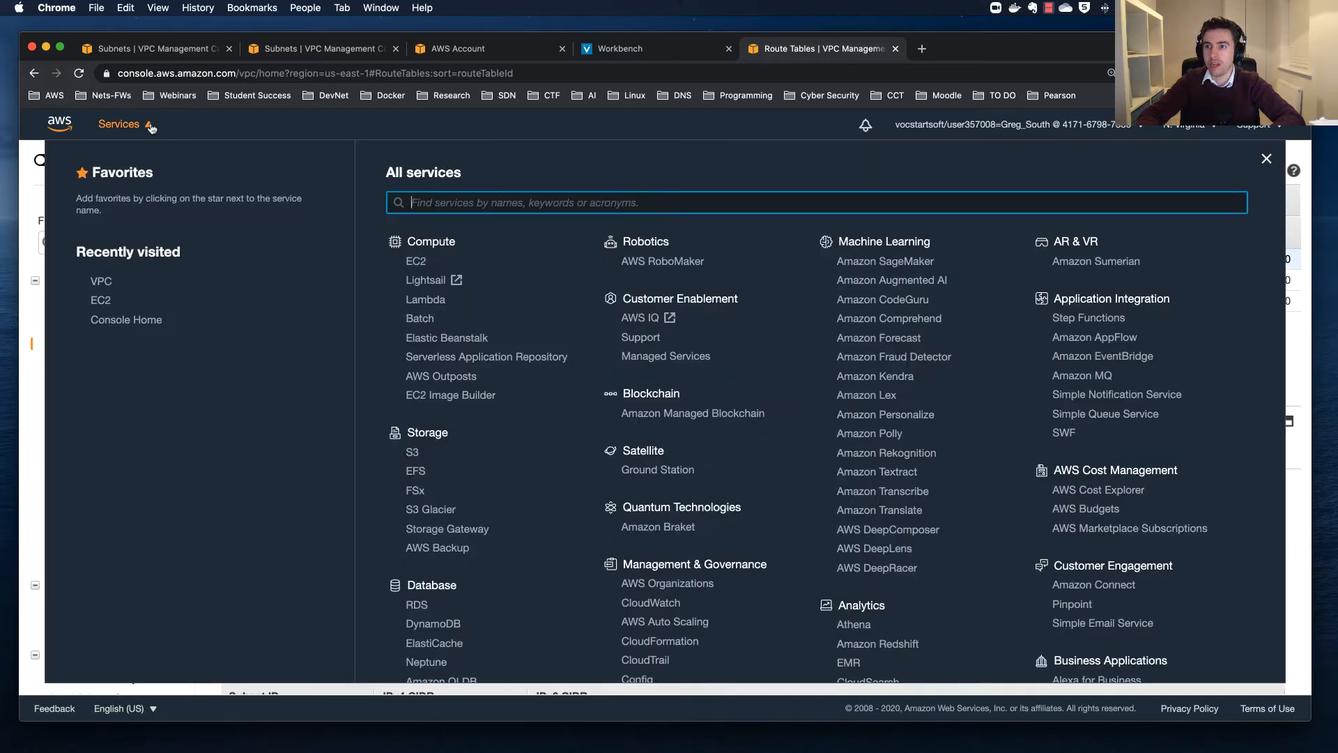
left_click(99, 301)
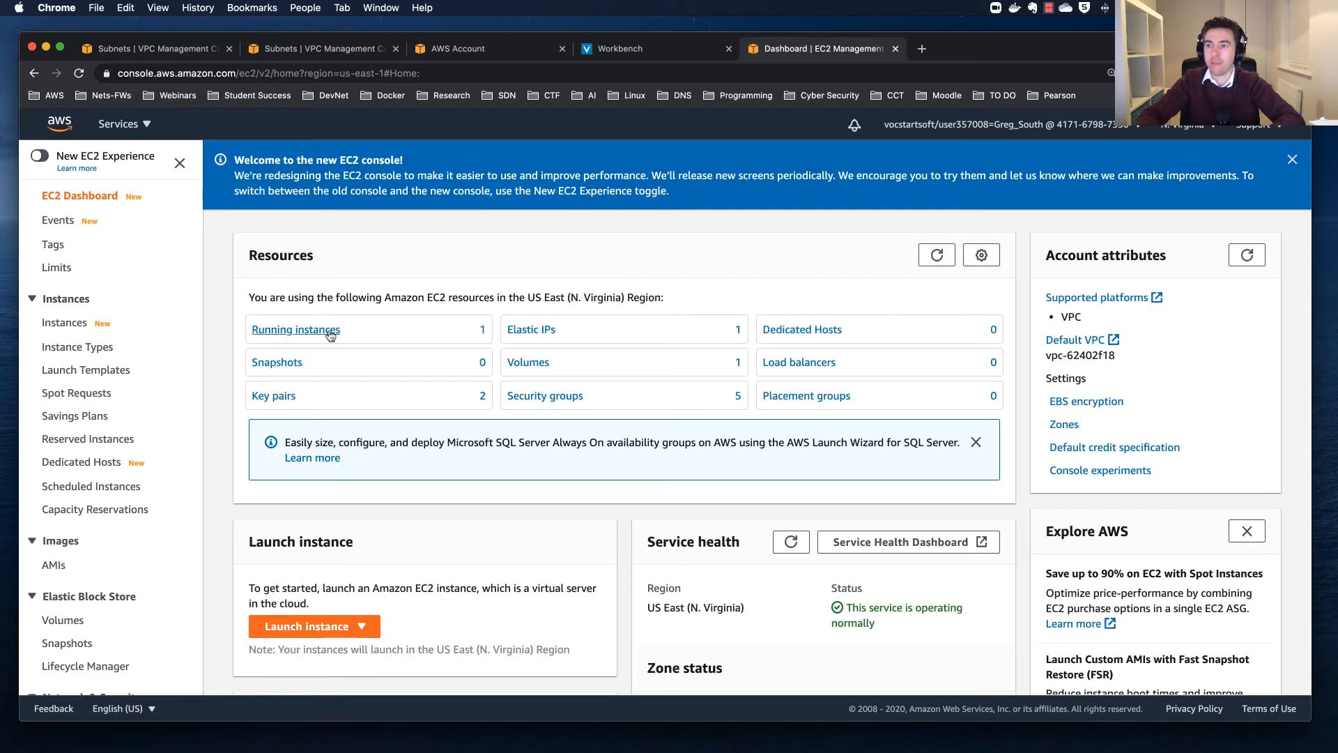
left_click(325, 627)
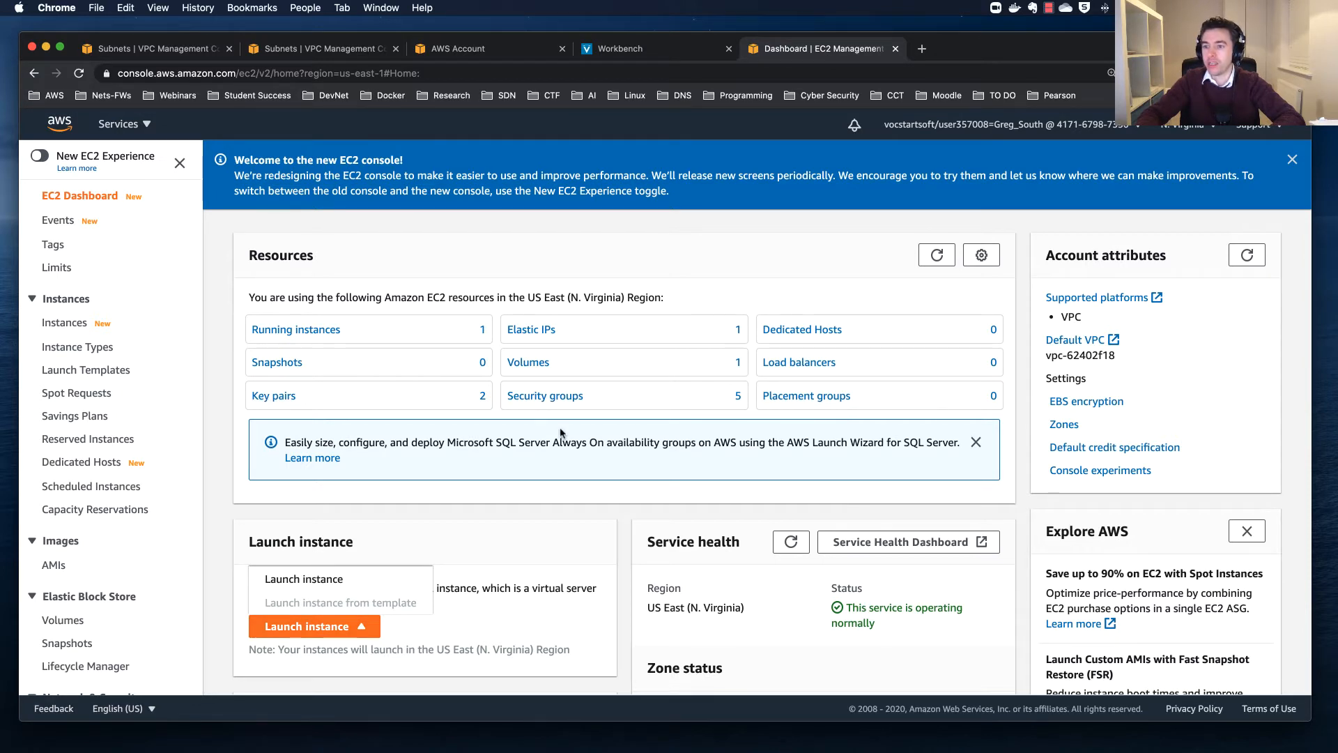
left_click(325, 580)
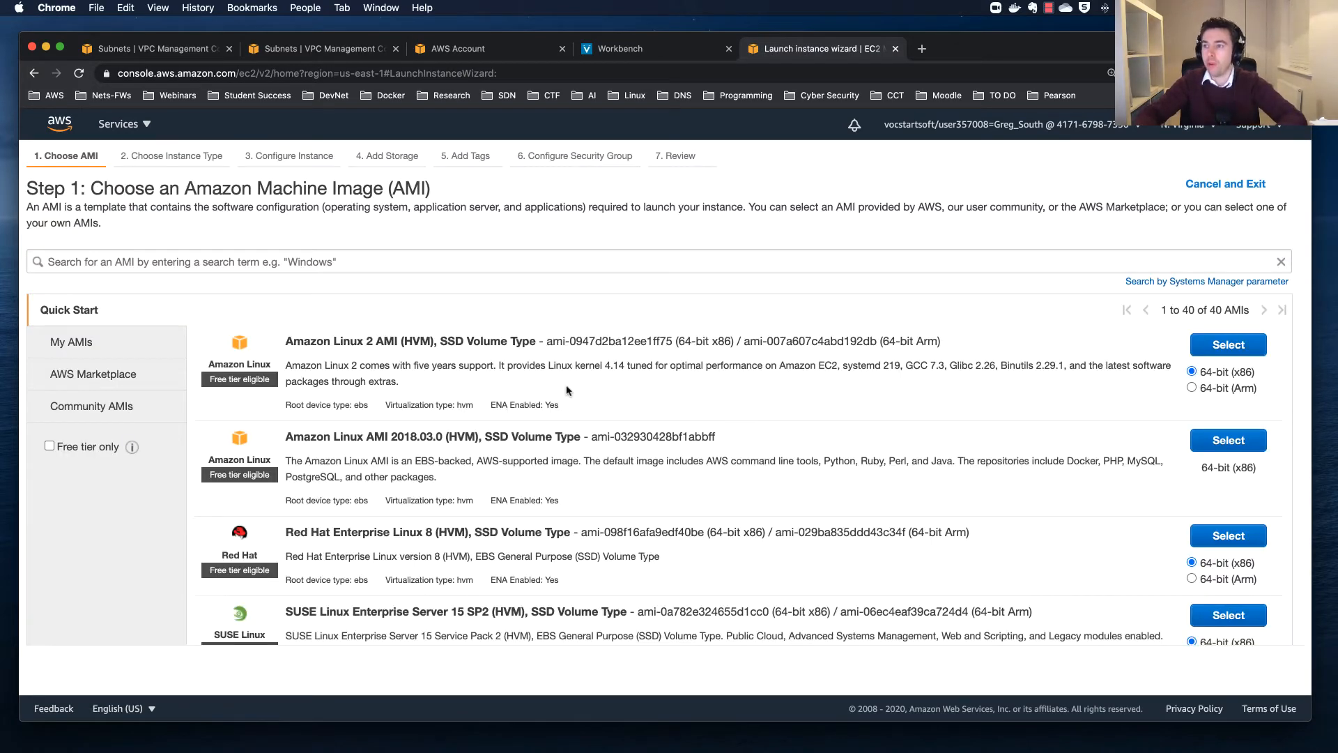
Choose the 64-bit (x86) Amazon Linux 2 AMI, keep the t2.micro type, and proceed to the instance details with 1 instance
left_click(1237, 346)
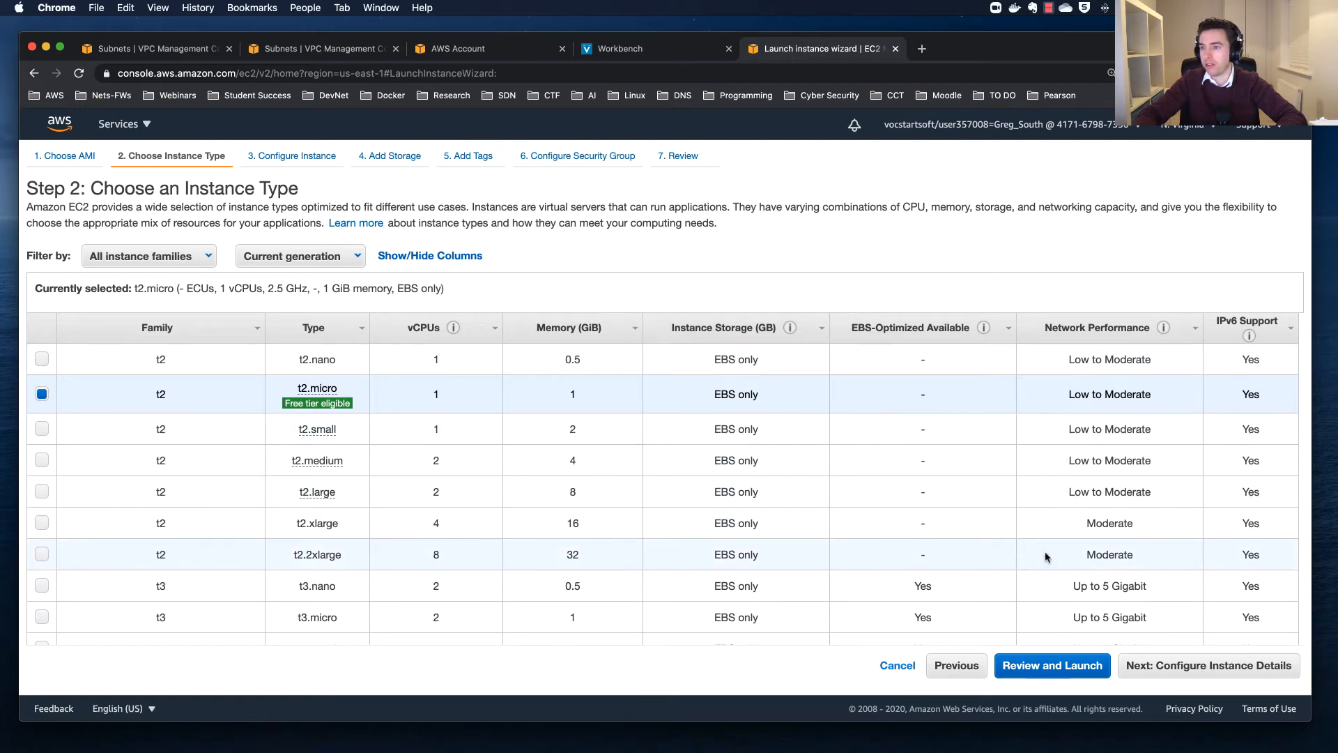
left_click(1225, 666)
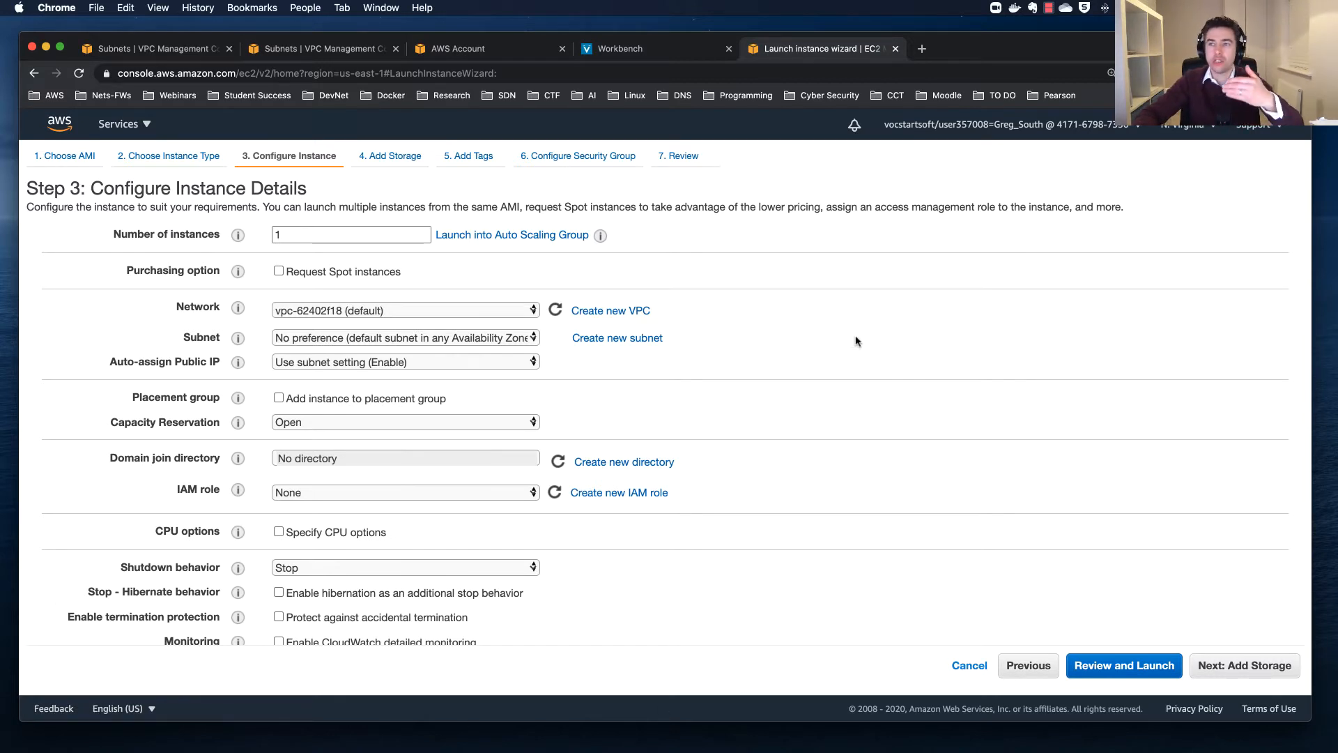
double_click(302, 234)
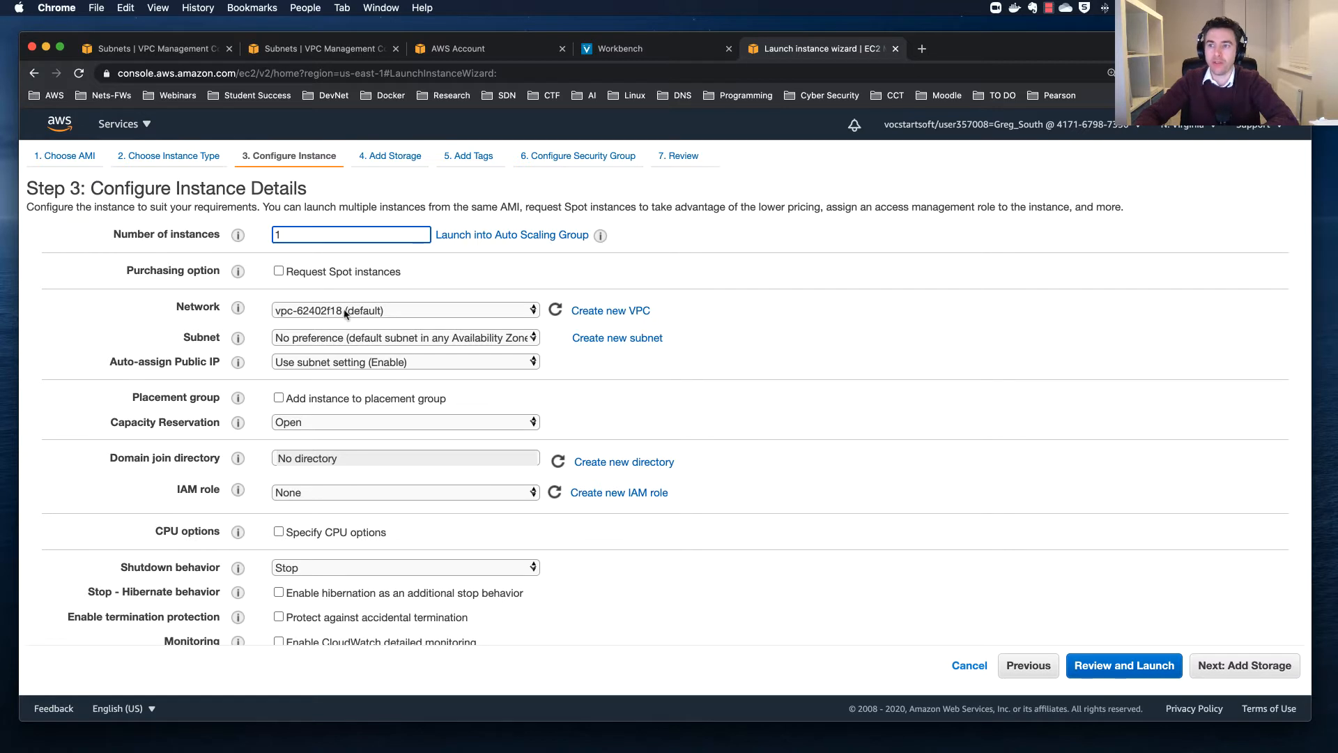
Set the instance's network to GregsVPC, its subnet to the Public subnet, and enable auto-assigning a public IP
left_click(387, 312)
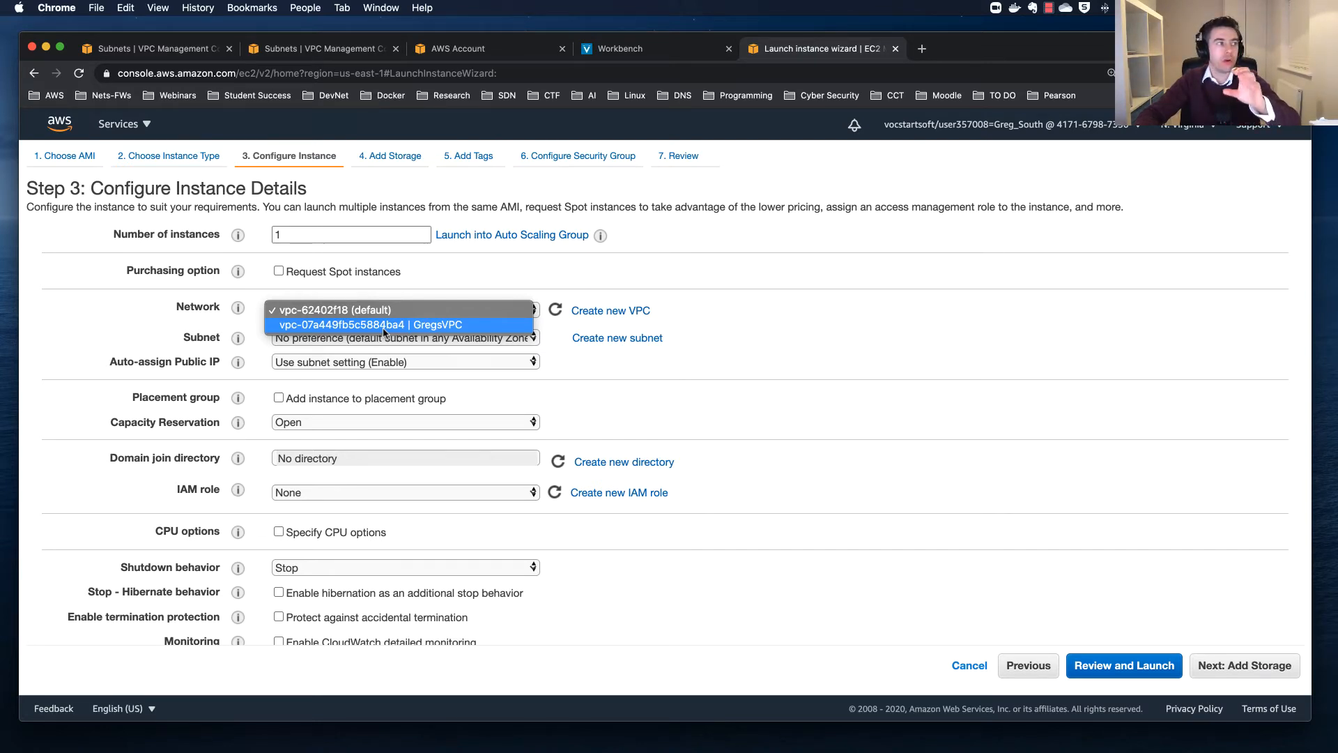
left_click(383, 327)
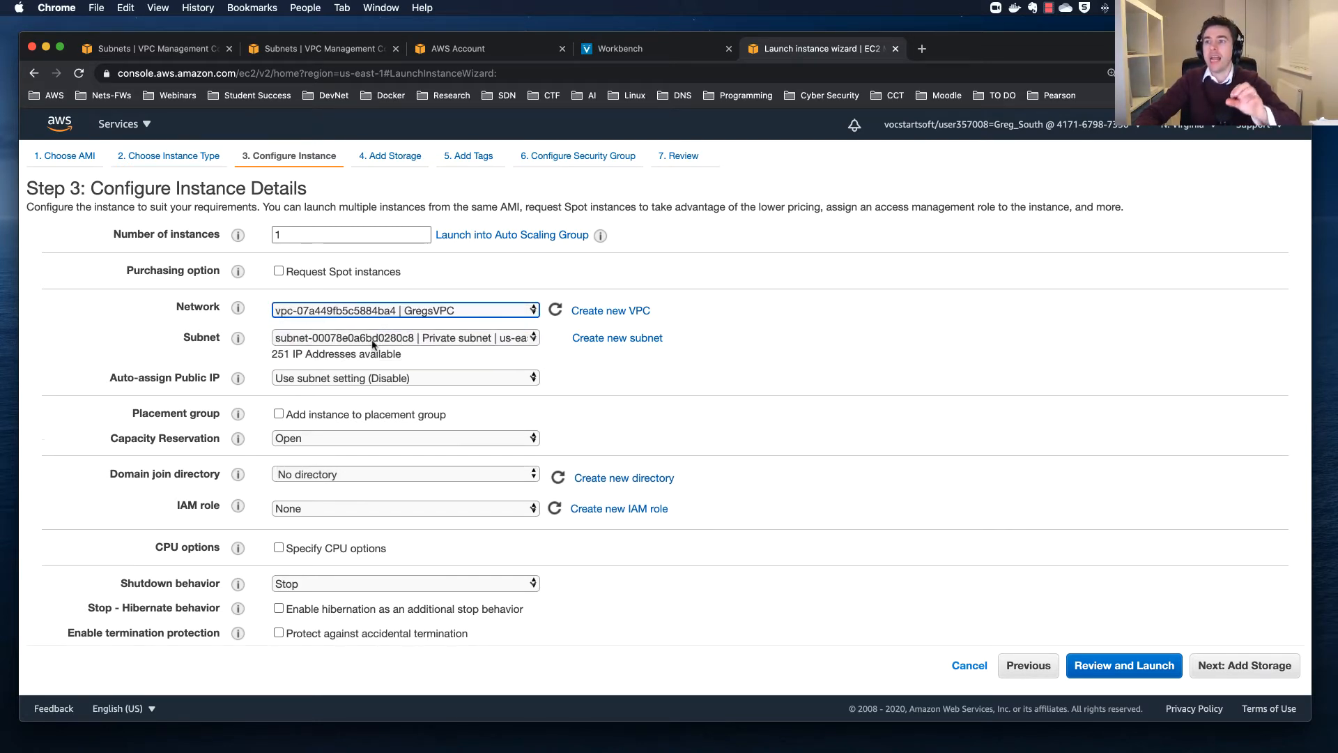
left_click(374, 342)
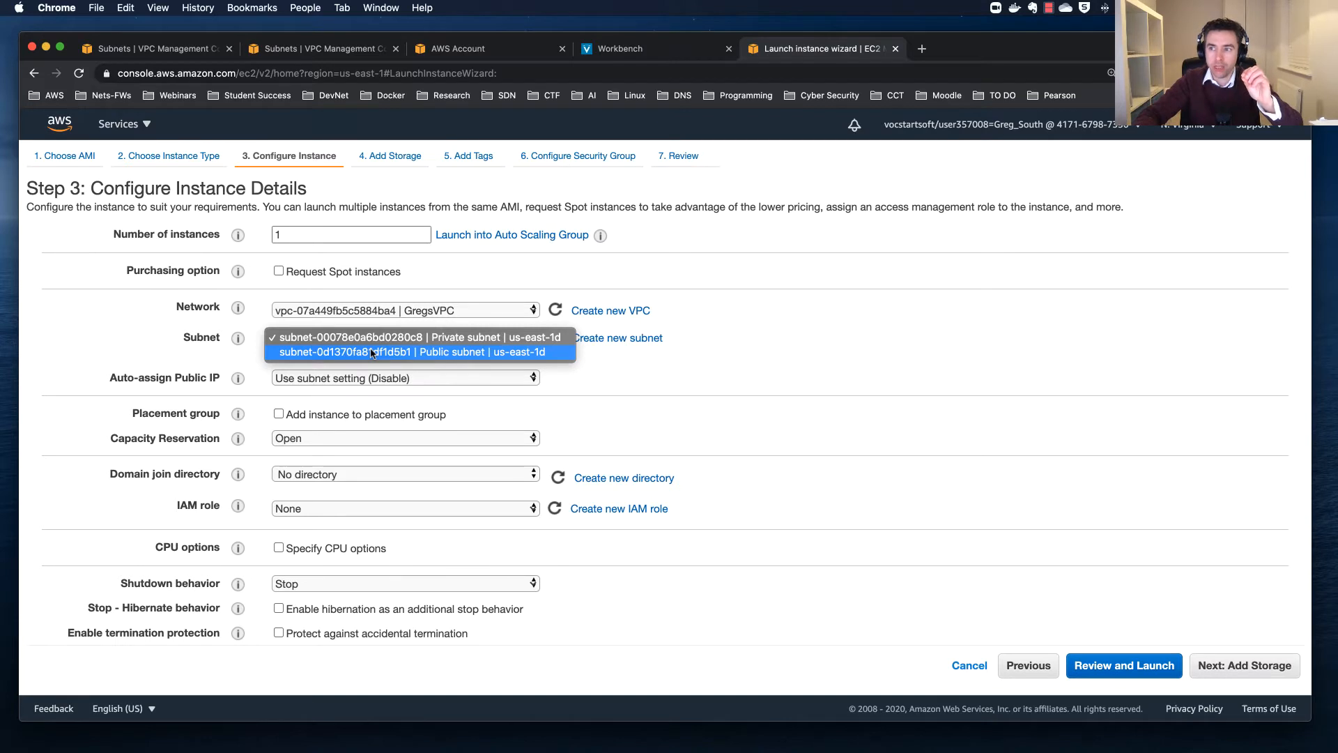
left_click(372, 352)
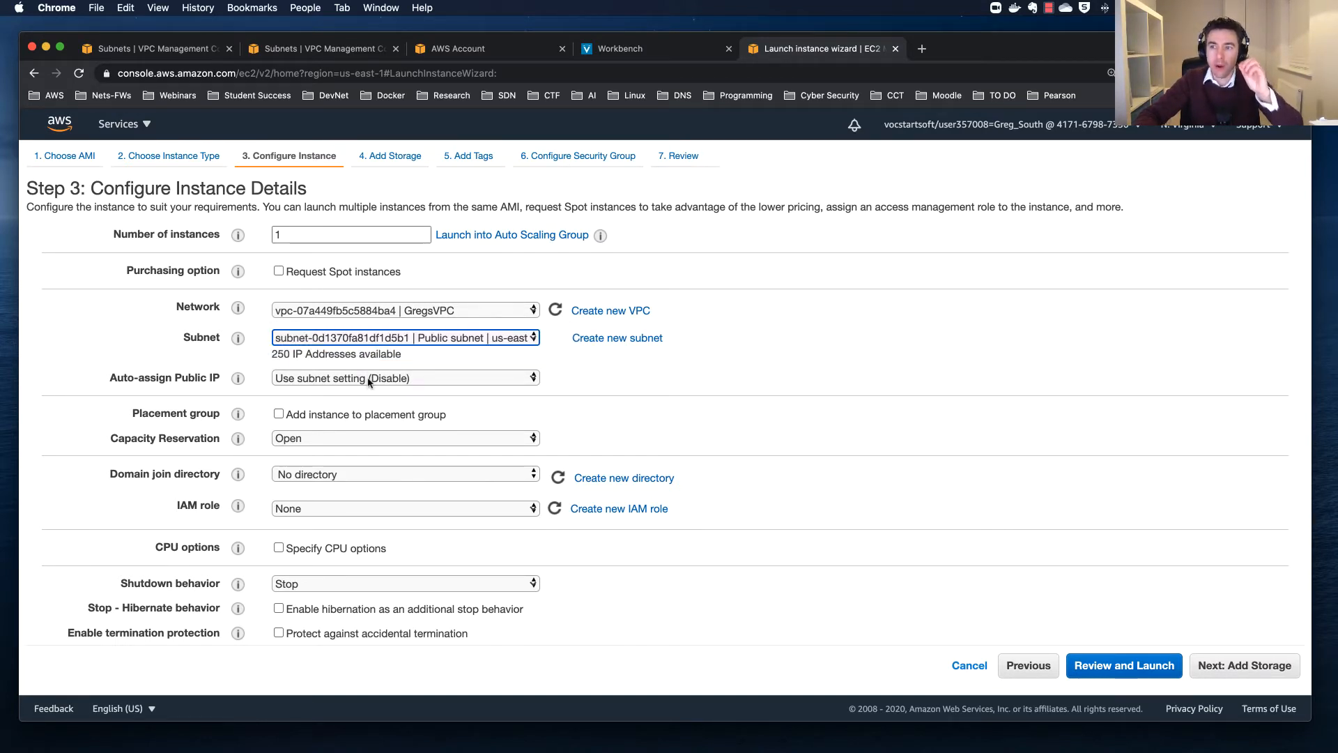
left_click(369, 380)
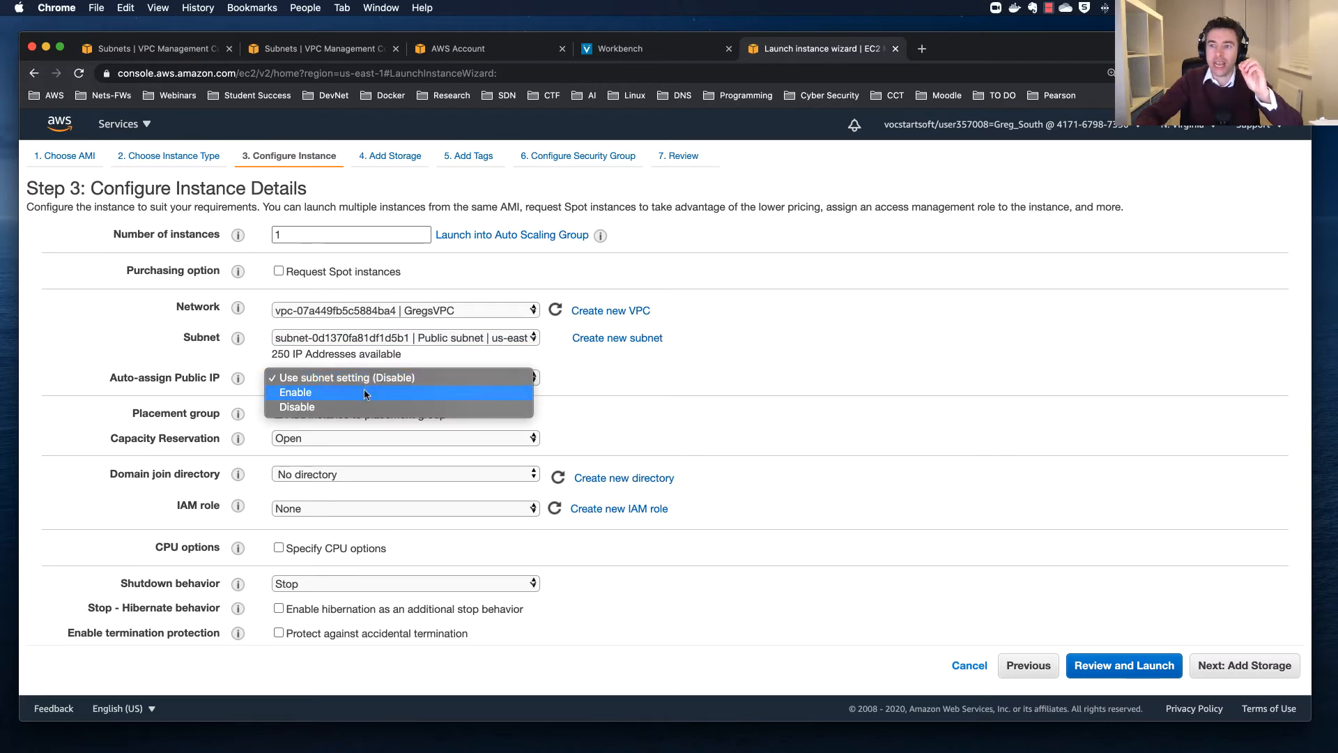
left_click(365, 394)
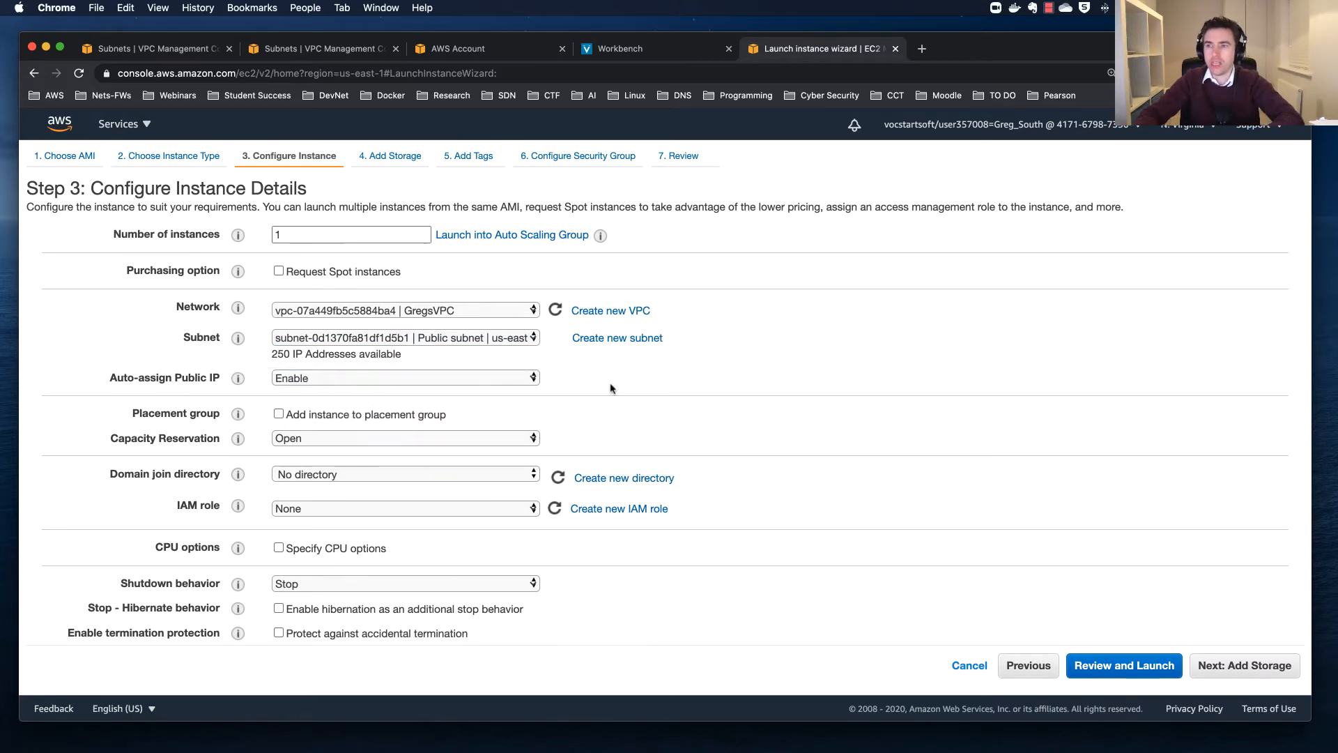
Add a user data bash script that installs, enables and starts httpd and writes an h1 "Hello Earthling, Take me to your leader!" to /var/www/html/index.html
scroll(611, 388, "down", 2)
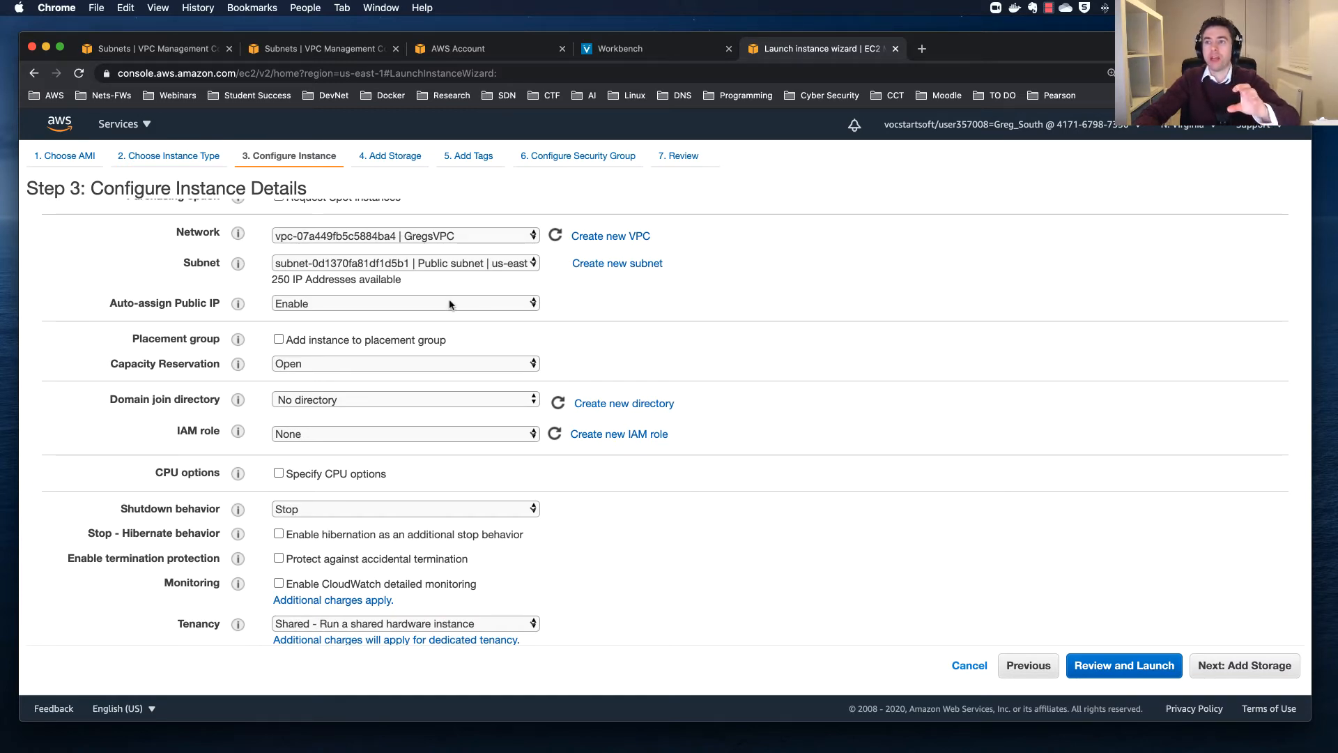
scroll(628, 408, "down", 8)
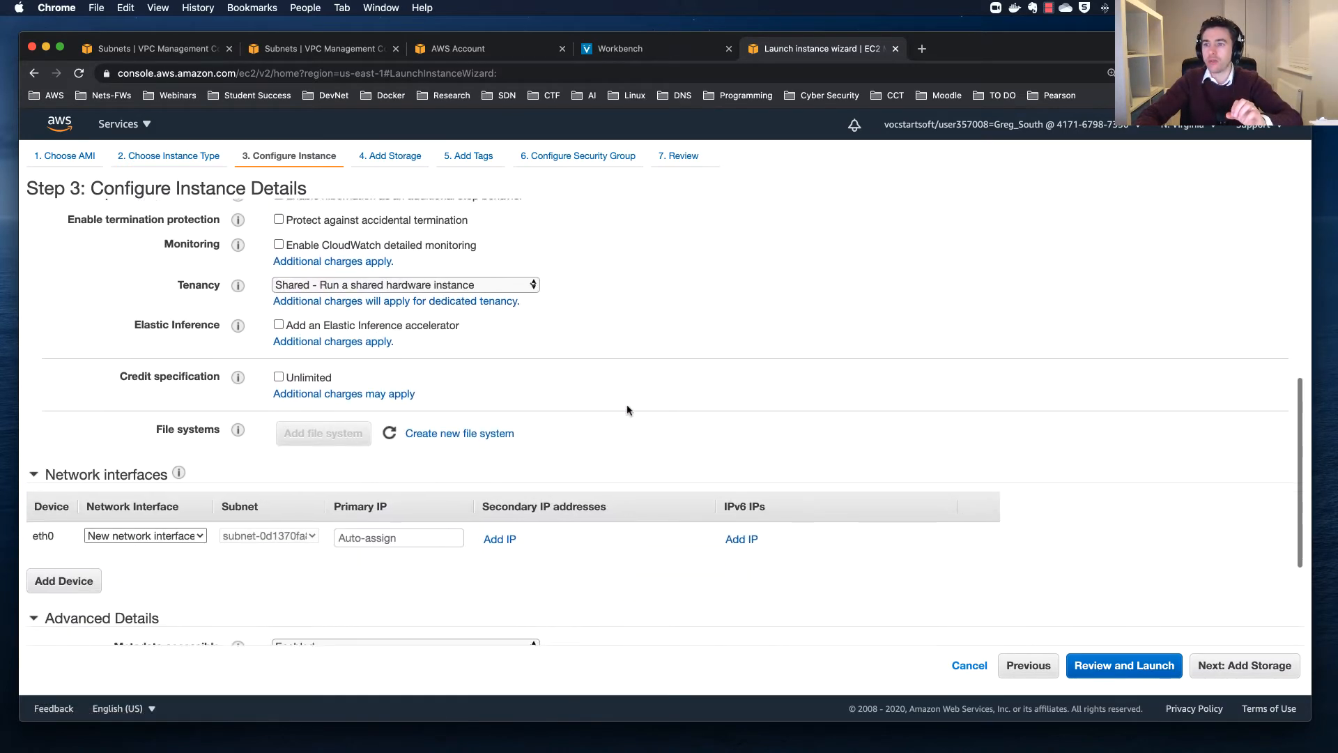
scroll(627, 410, "down", 4)
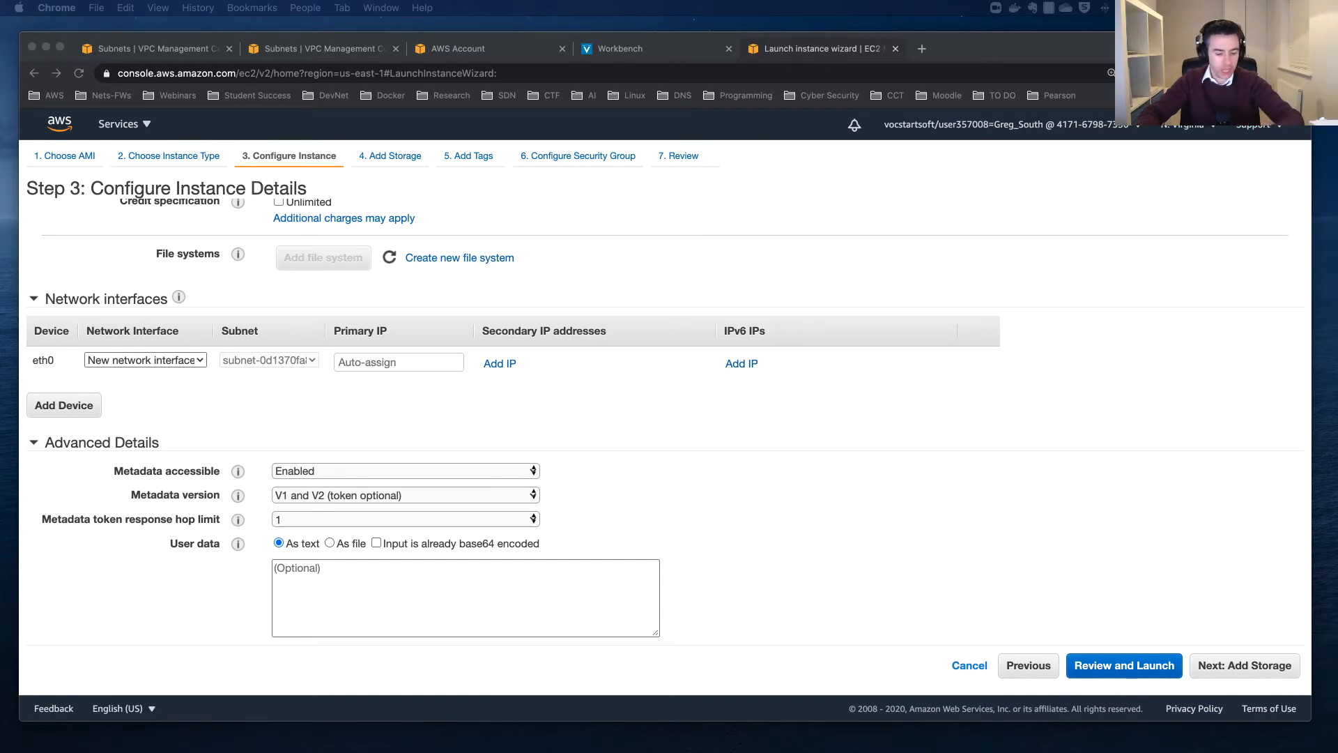
left_click(329, 577)
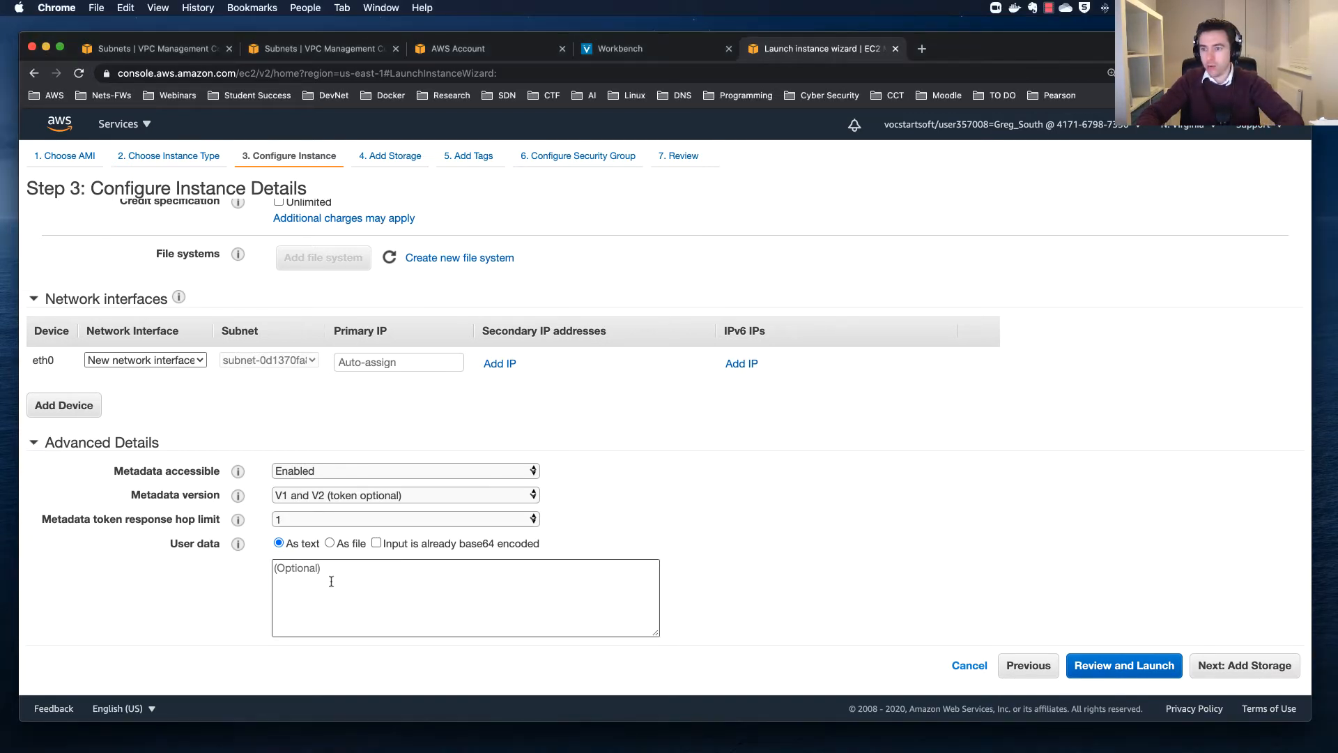
type("#!/bin/bash yum -y install httpd systemctl enable httpd systemctl start httpd echo '<html><h1>Hello Earthling, Take me to your leader! </h1></html>' > /var/www/html/index.html")
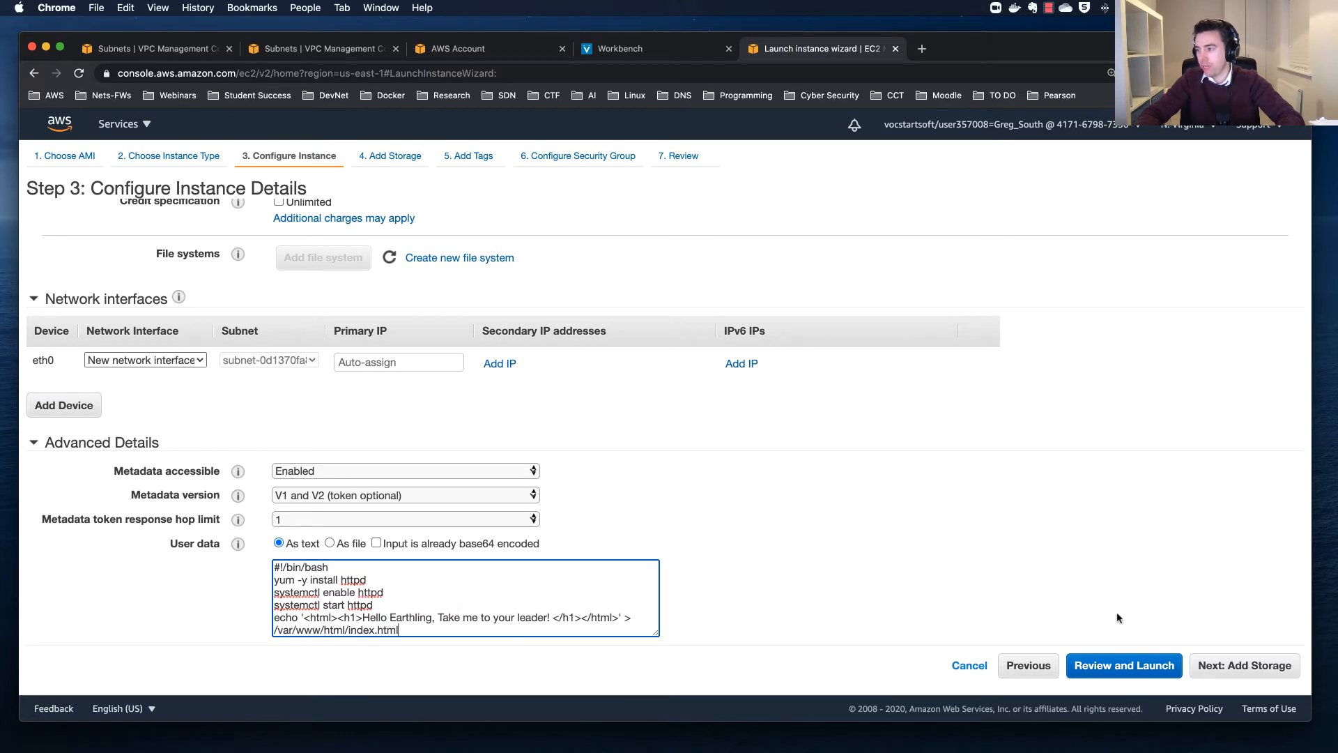
left_click(1244, 665)
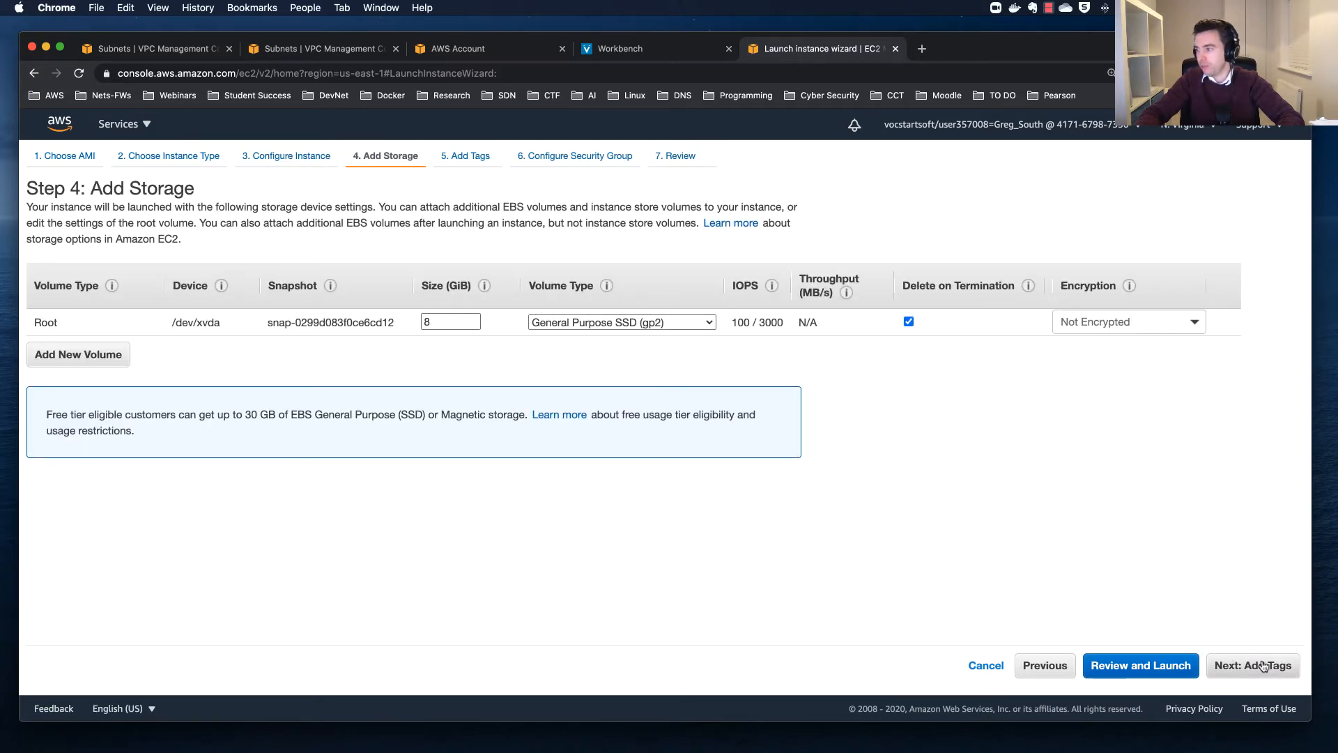
Keep the default storage, add a tag with key Name and value gregstestserver, and proceed to the security group configuration
left_click(1264, 667)
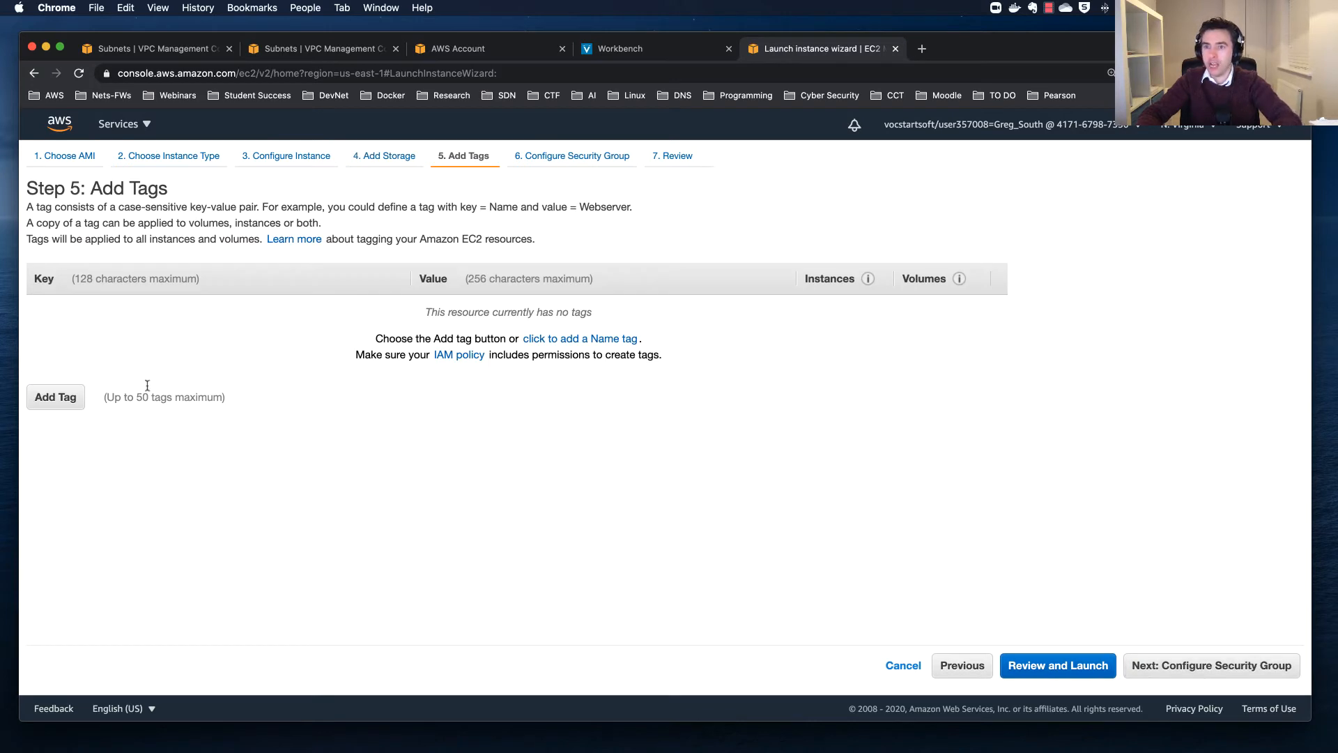
left_click(74, 399)
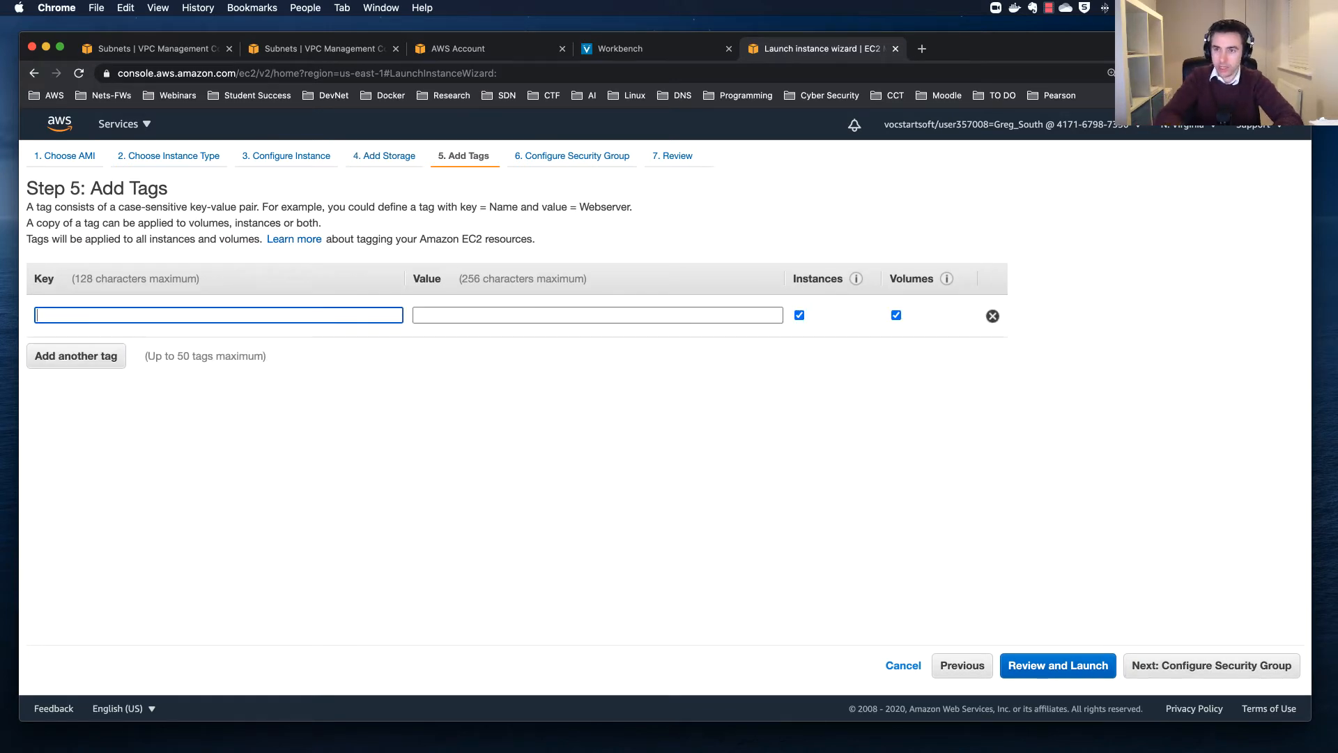
type("Name")
key("Tab")
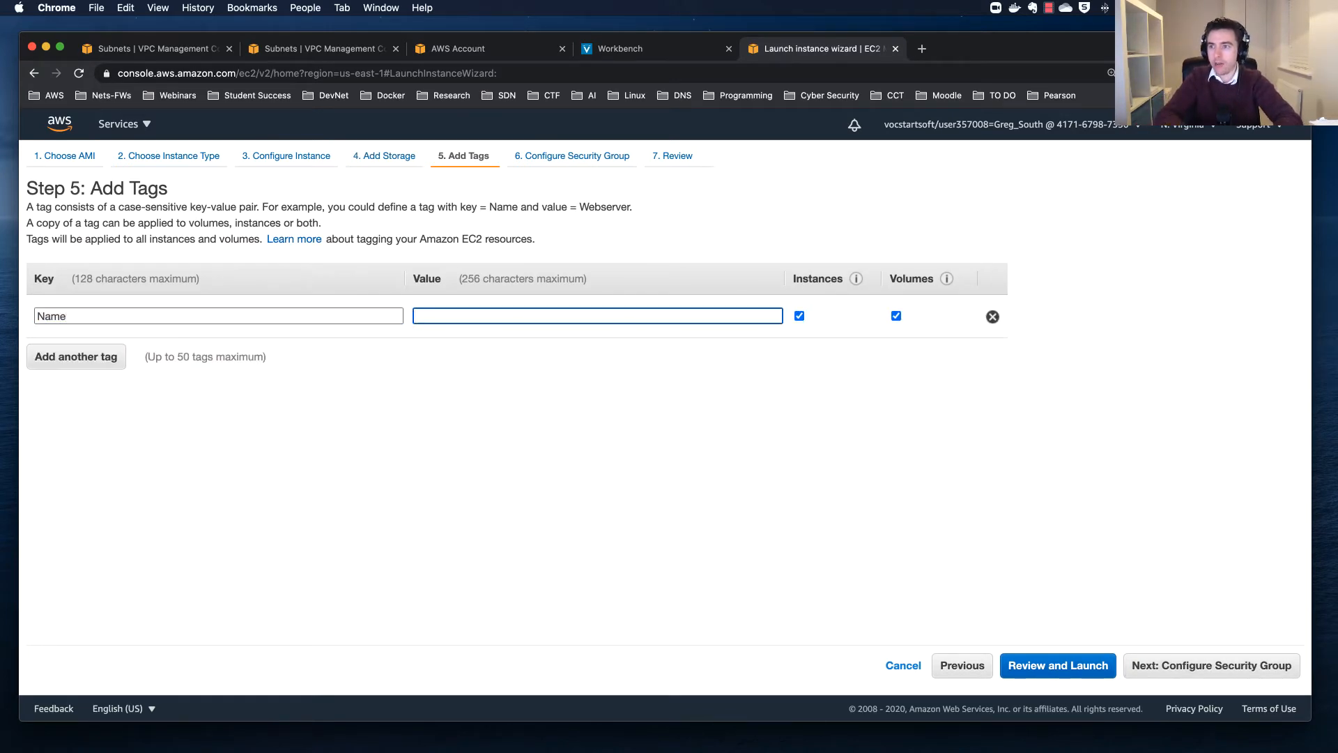
type("greg")
key("BackSpace")
key("BackSpace")
key("BackSpace")
type("reg")
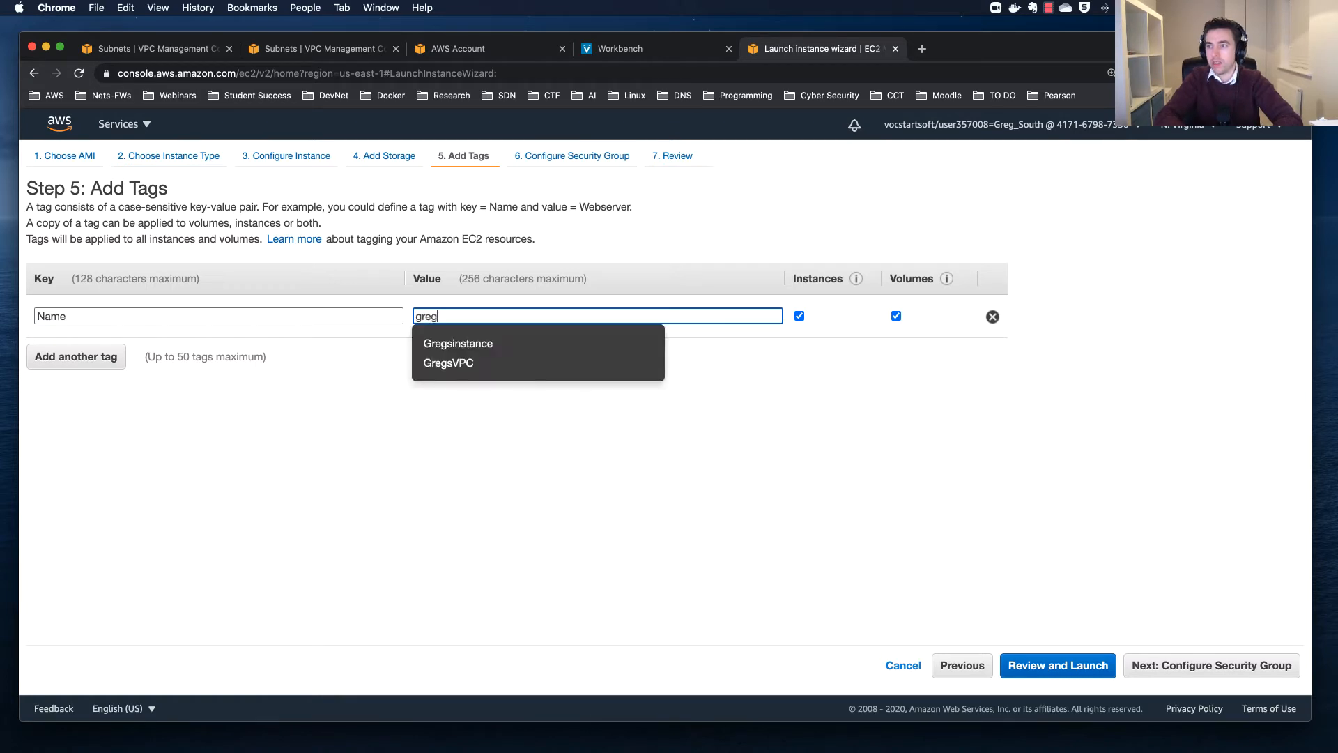
type("stest")
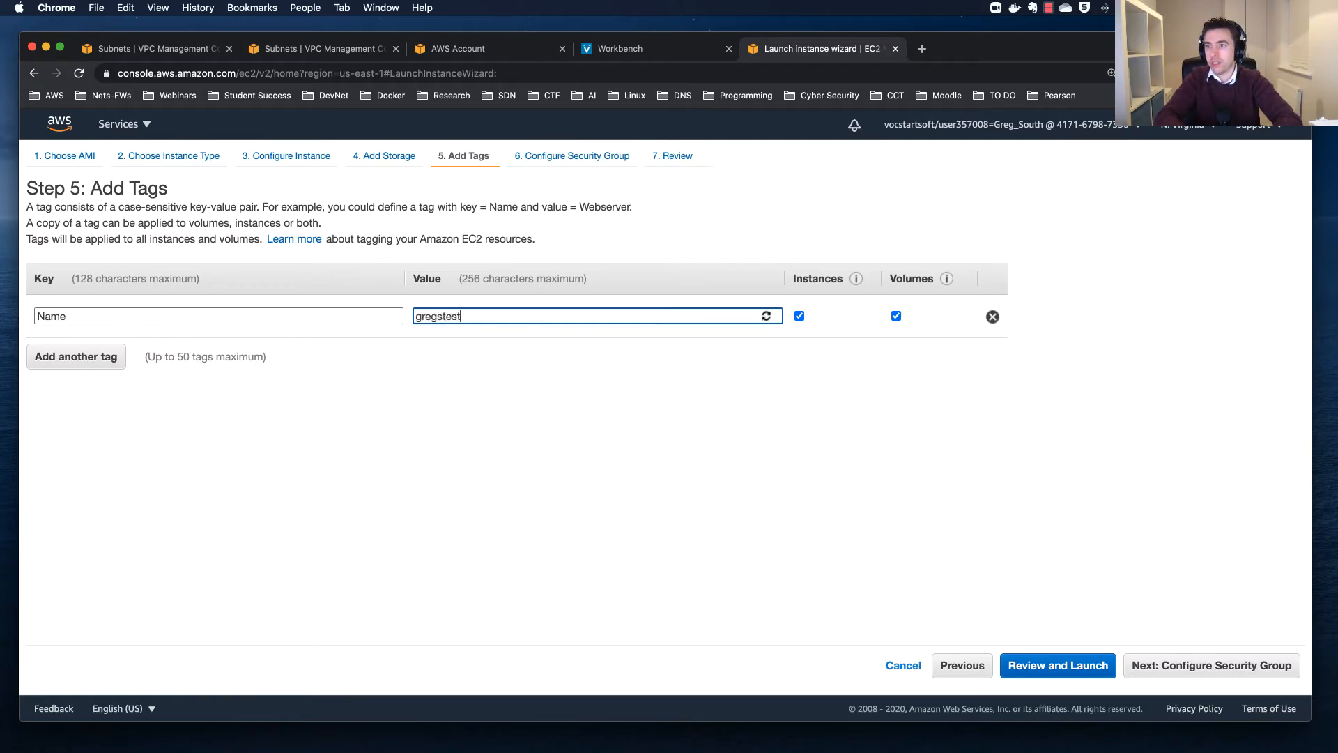
type("server")
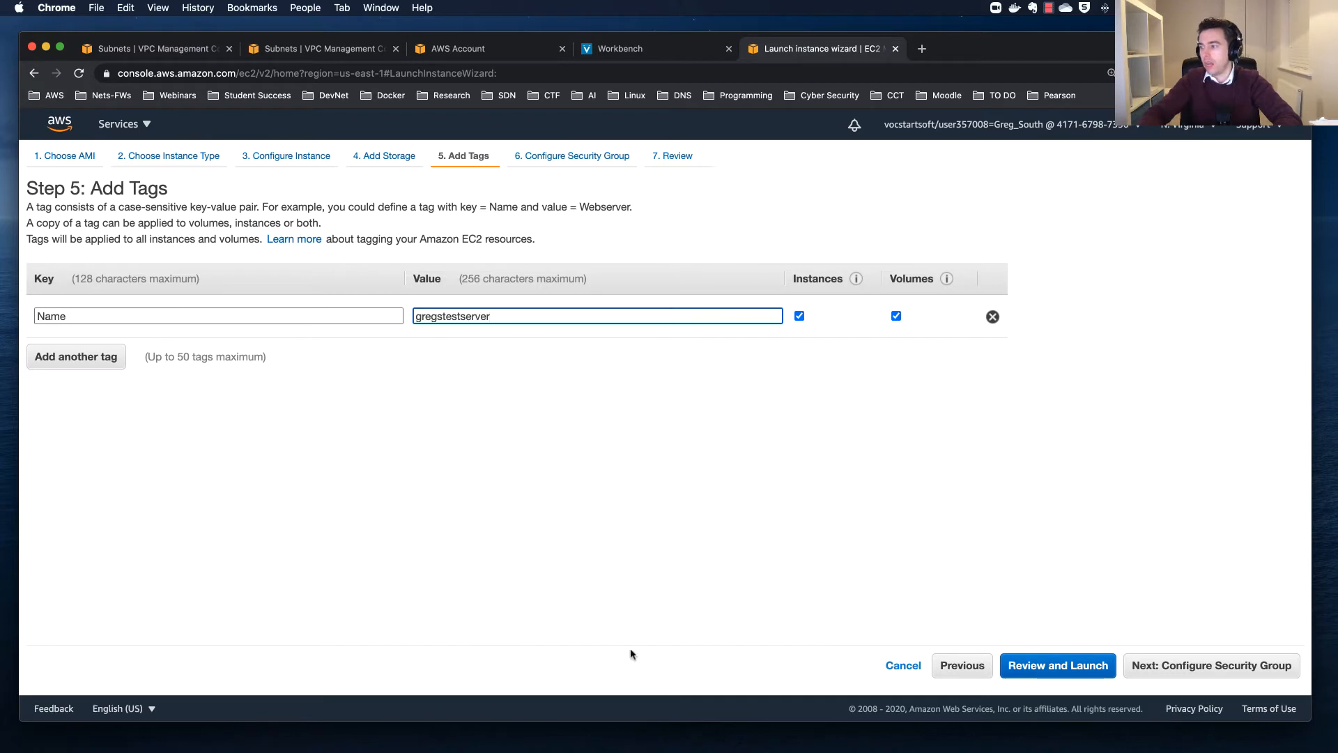
left_click(1249, 667)
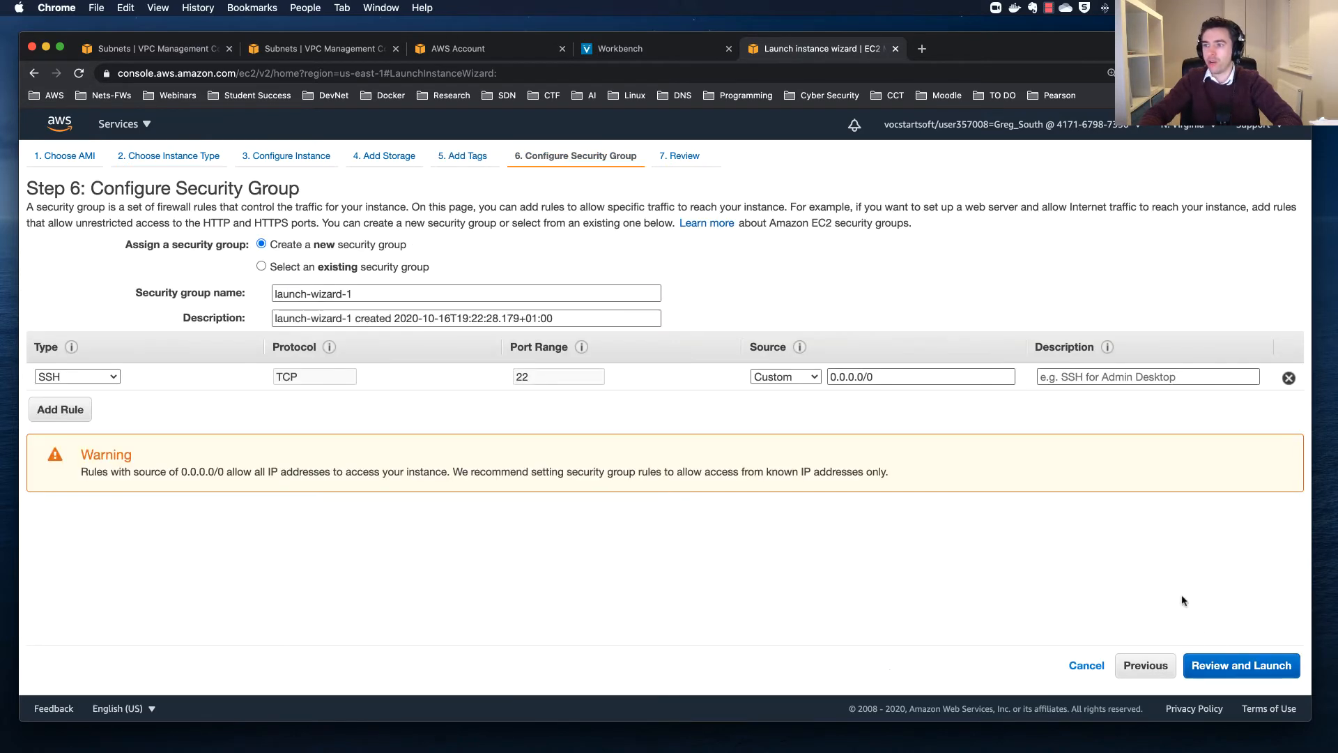
Add an HTTP rule to the new security group, name the group gregsg, and proceed to the launch review
left_click(75, 413)
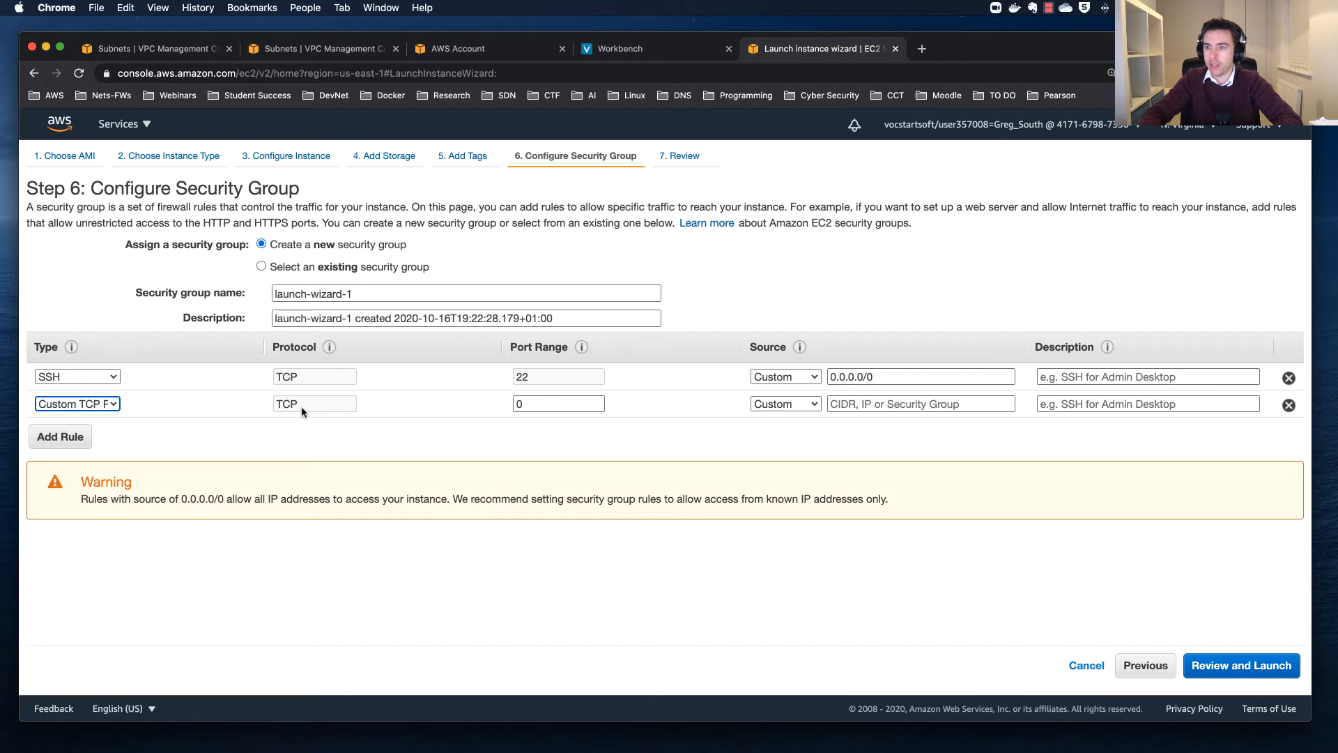
left_click(115, 405)
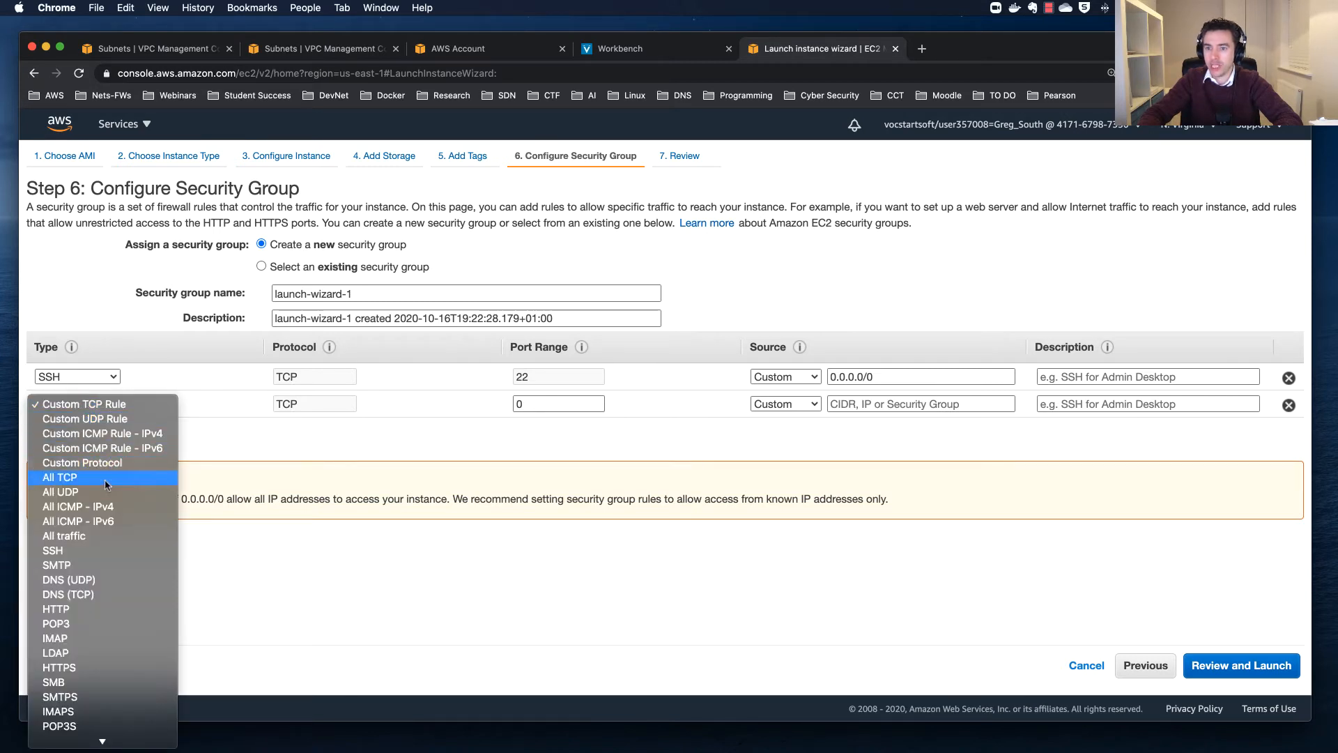
left_click(56, 609)
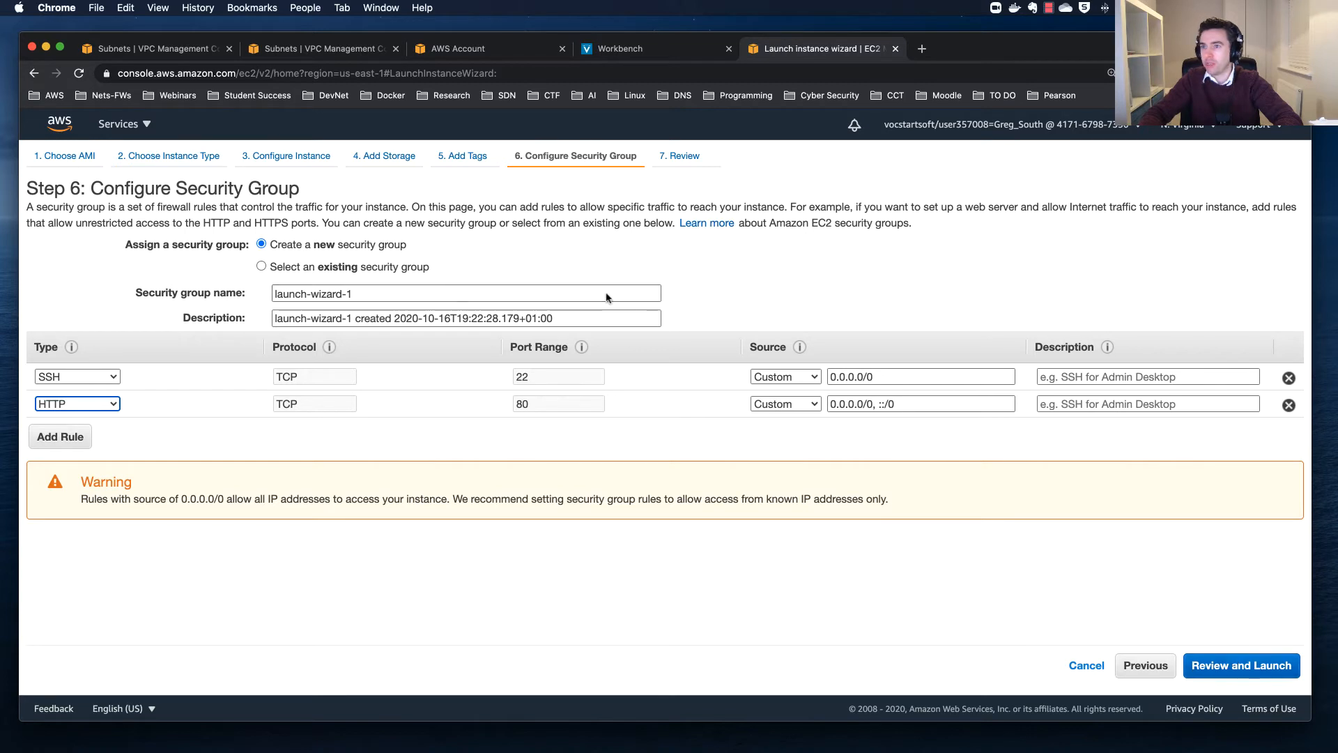
left_click(355, 293)
key("super+a")
type("gregsg")
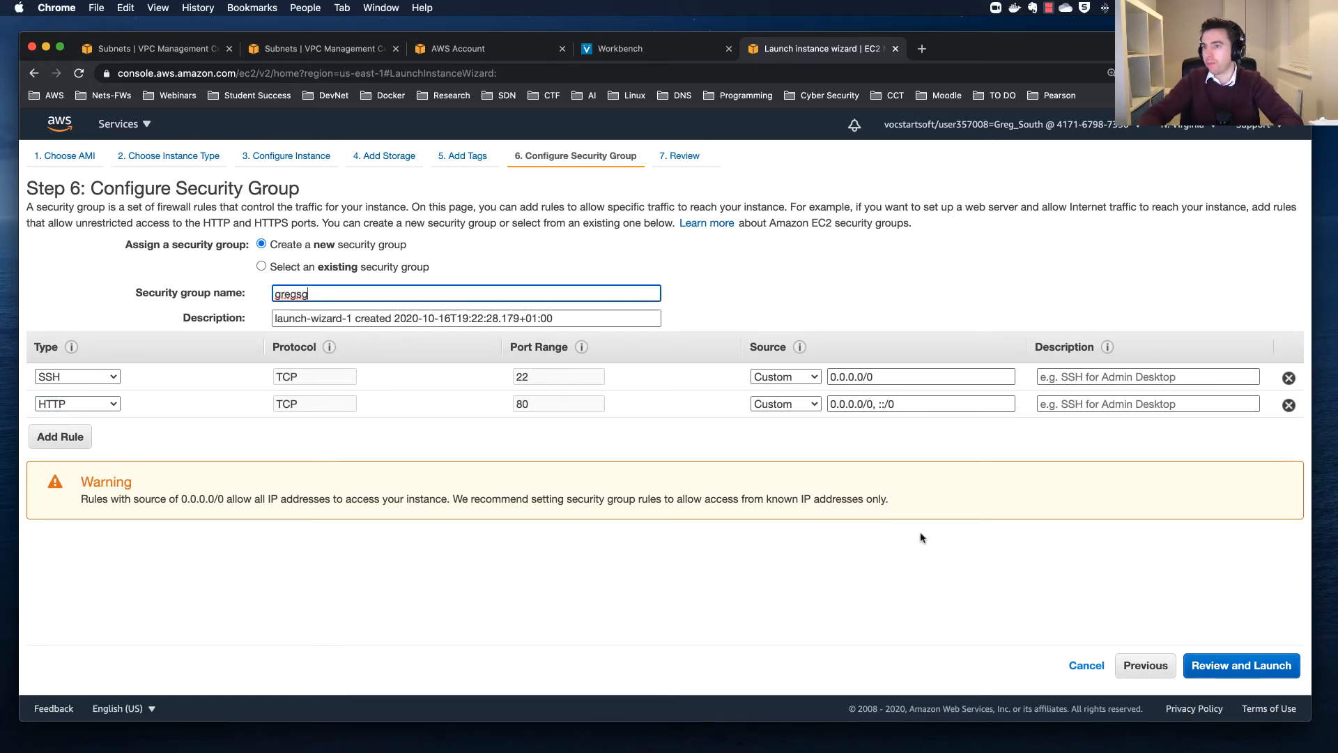
left_click(1240, 666)
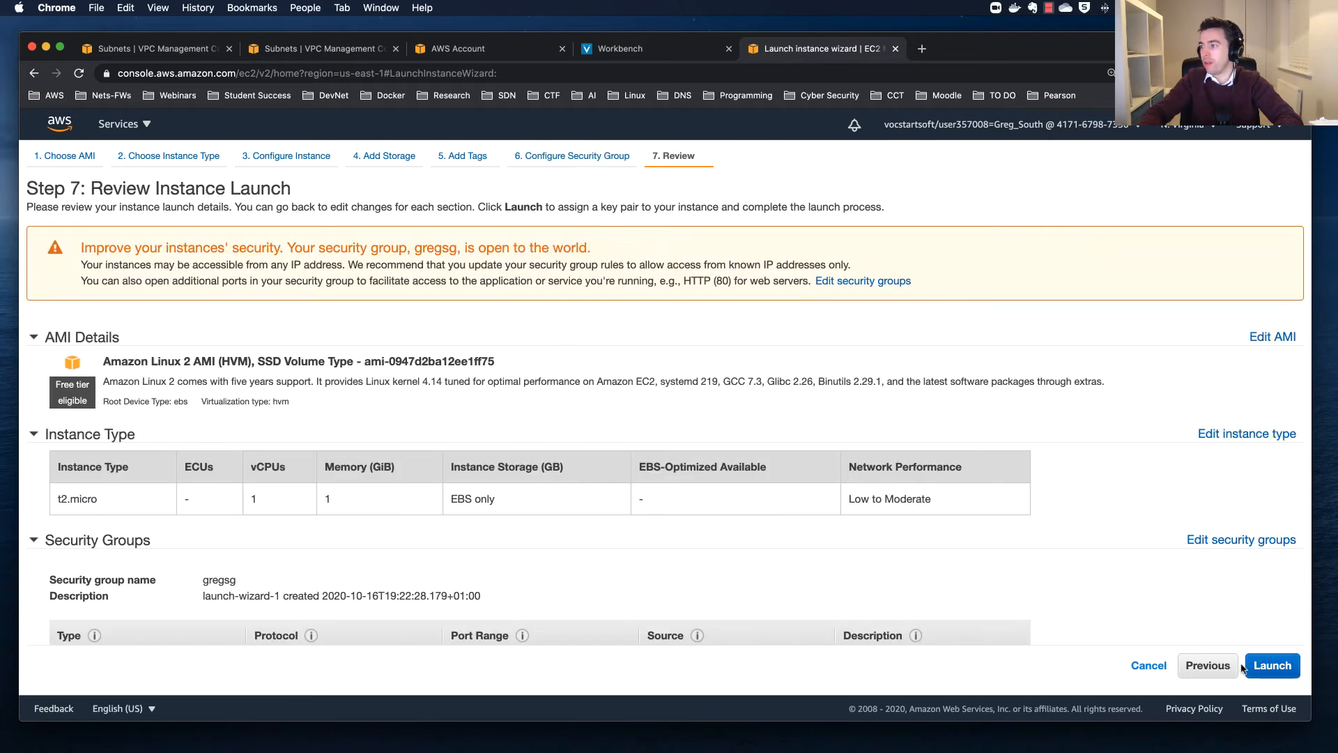
Launch the instance with the existing key pair GregsKeyPair, acknowledging access to its private key file
left_click(1279, 668)
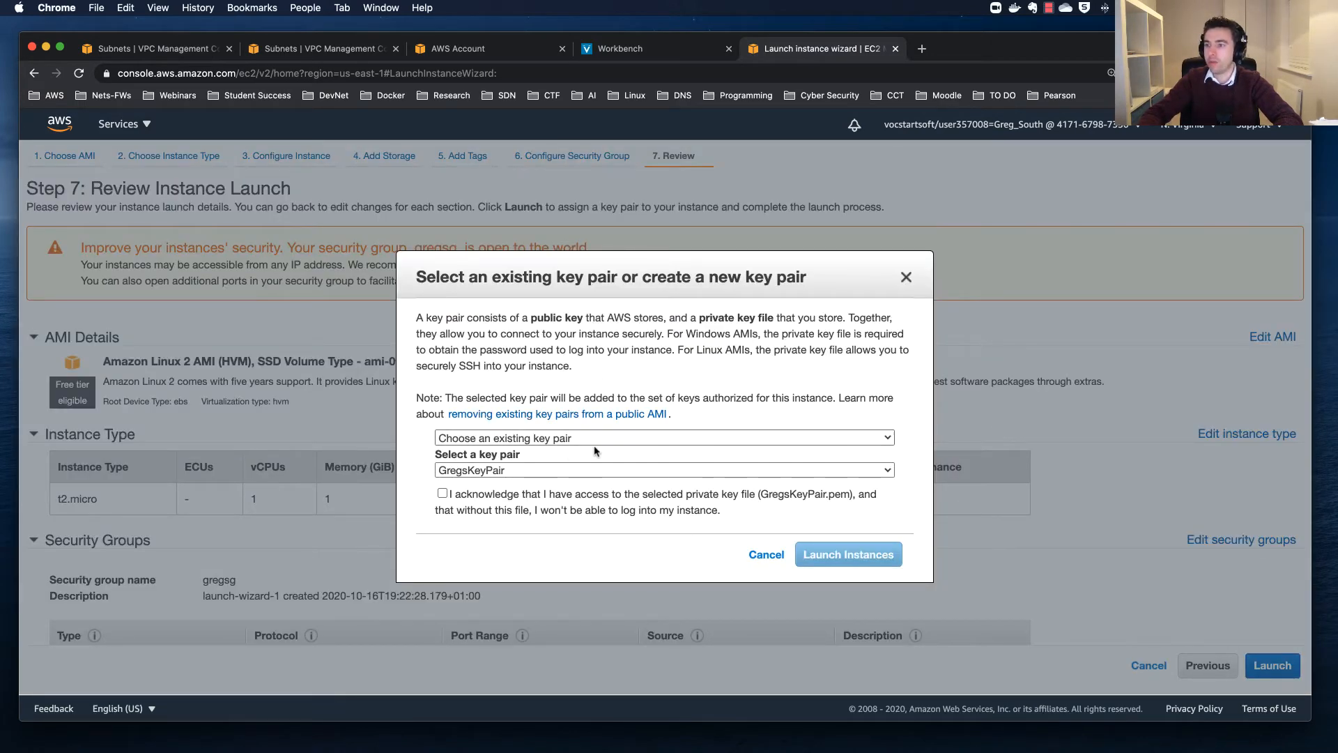
left_click(442, 492)
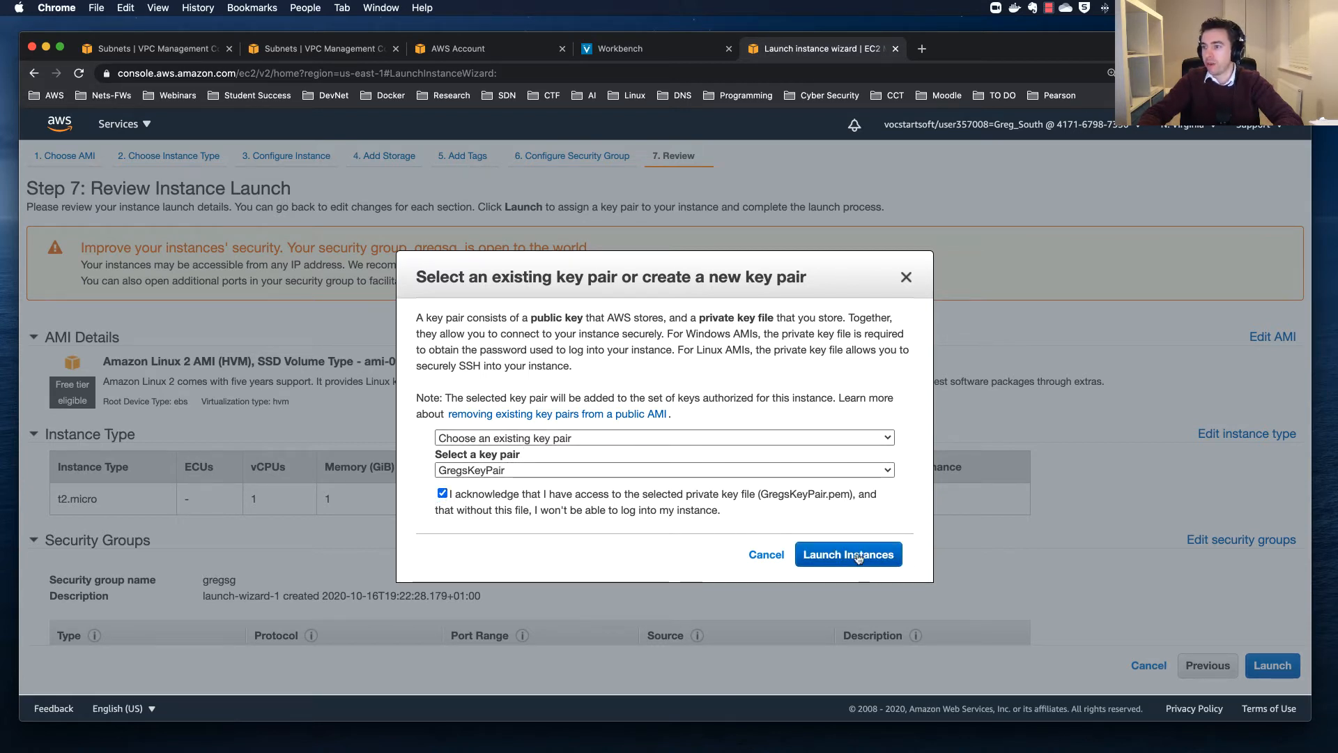
left_click(859, 556)
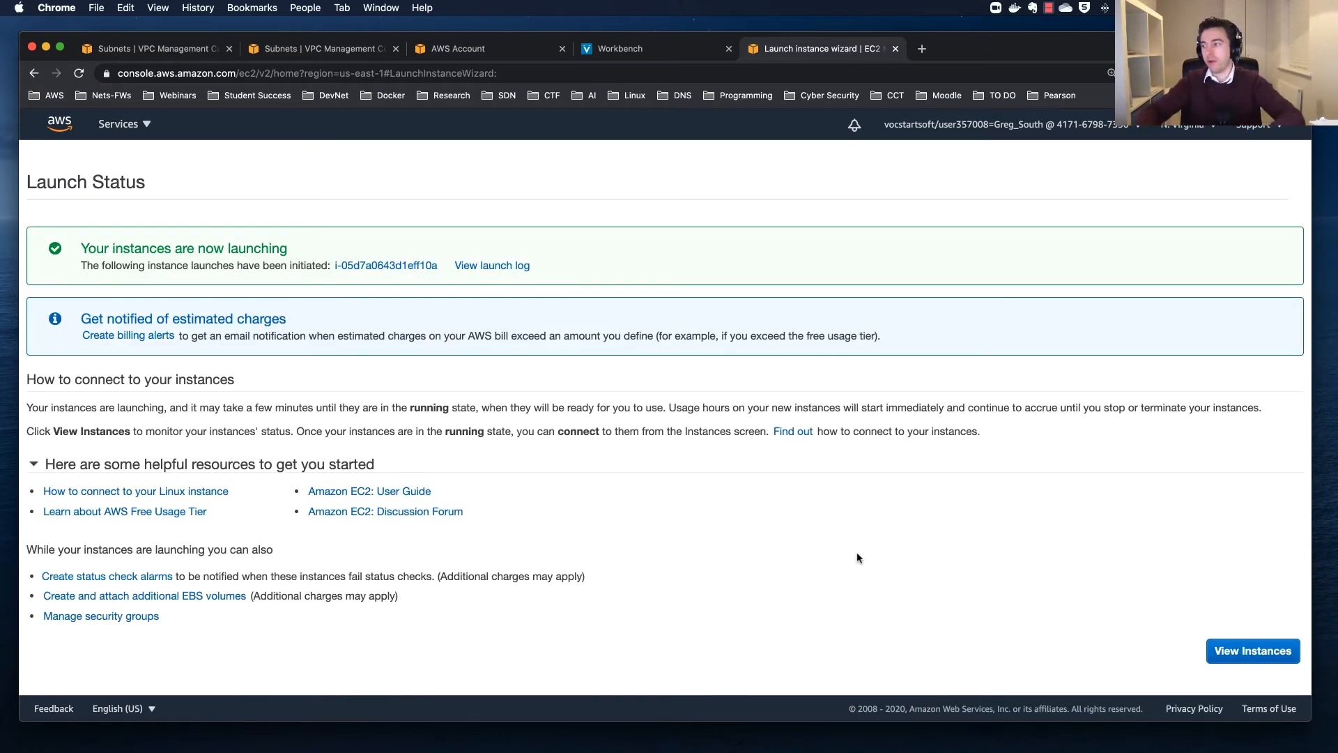
View the instances list and examine the IP addresses and VPC of the unnamed running t2.nano instance
left_click(1251, 652)
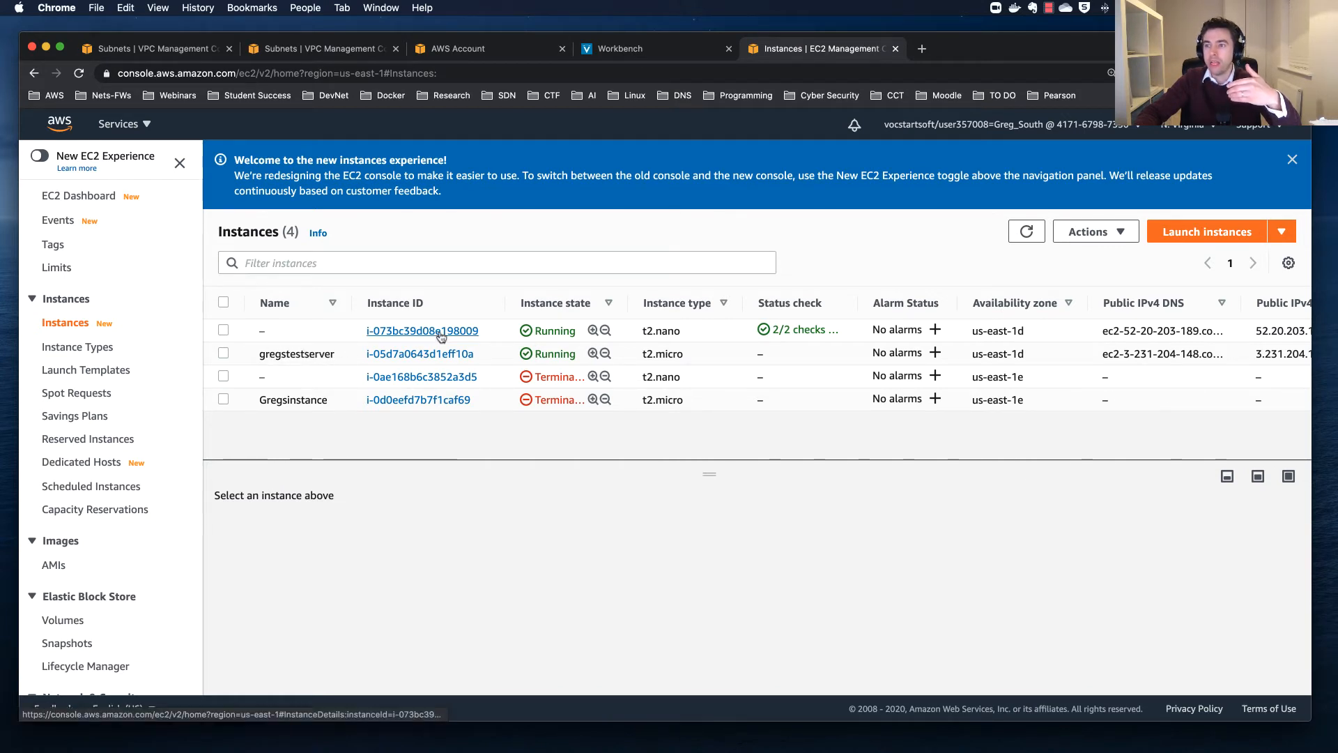
left_click(223, 330)
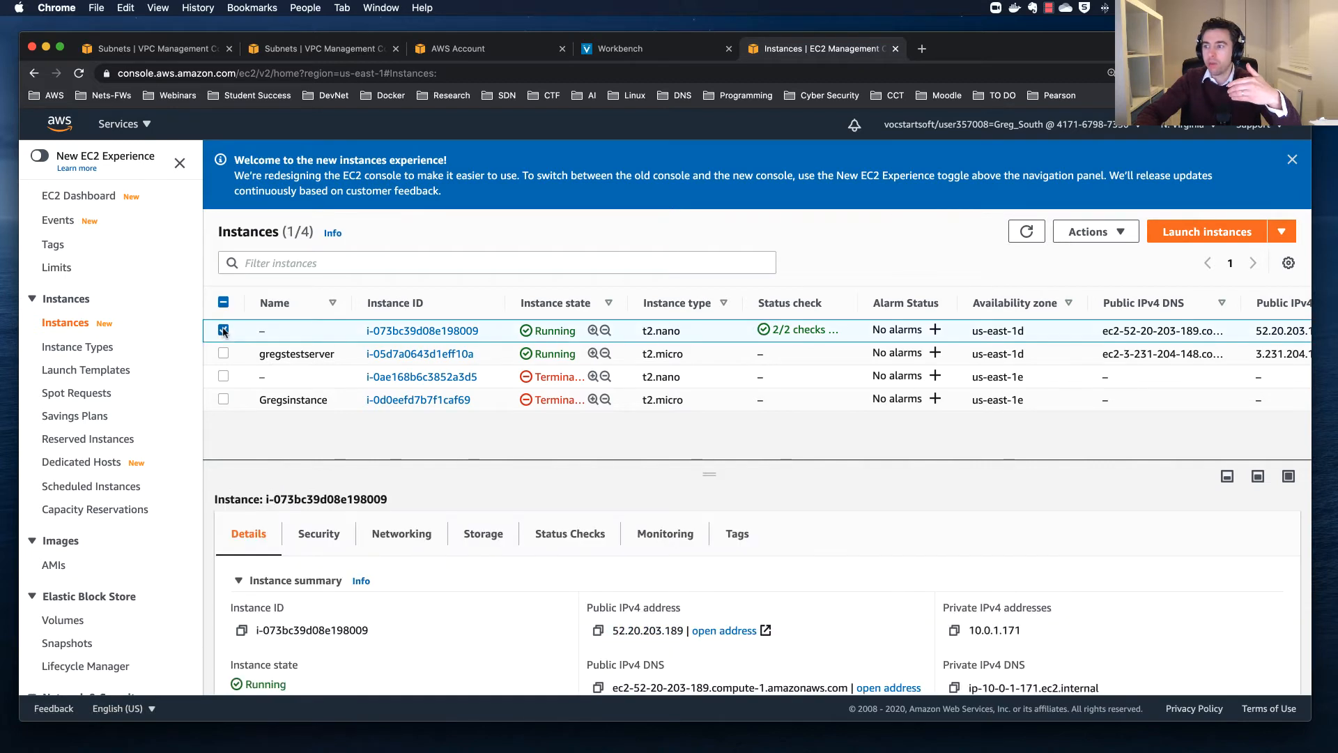
scroll(966, 605, "down", 2)
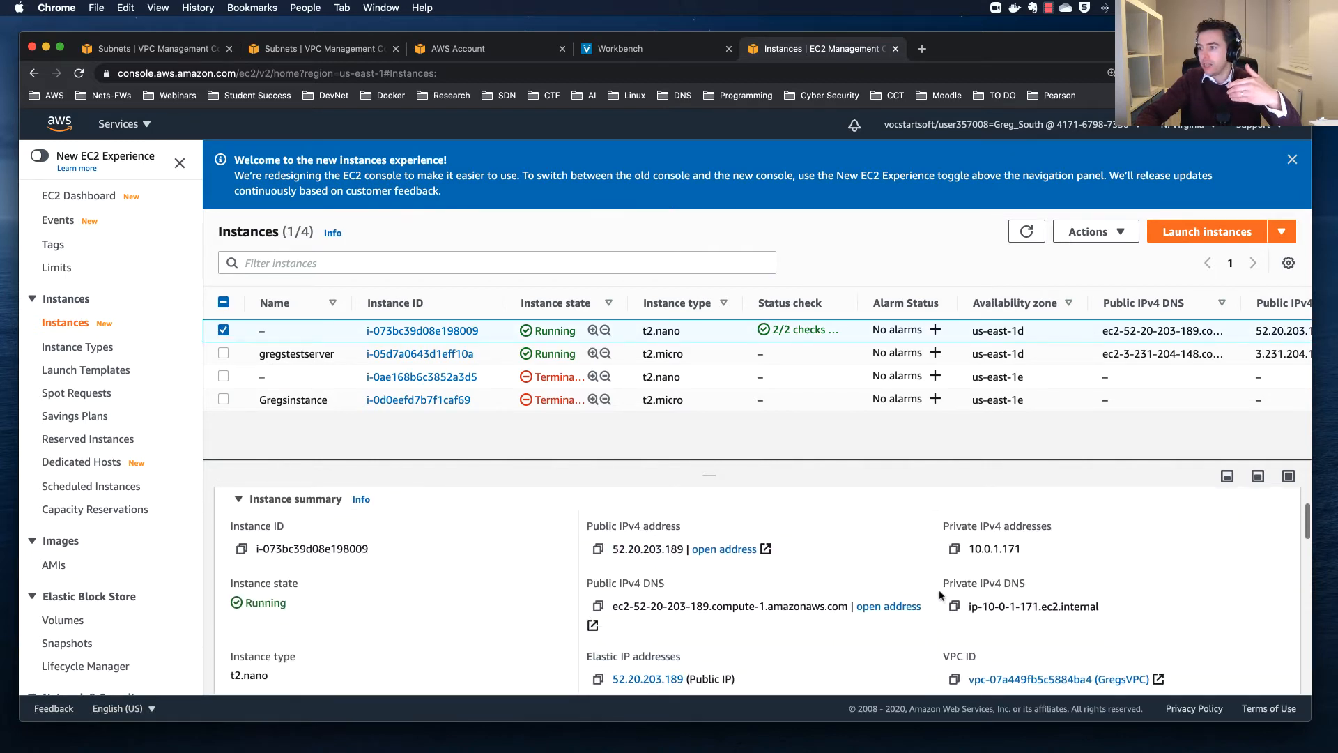
scroll(910, 592, "down", 1)
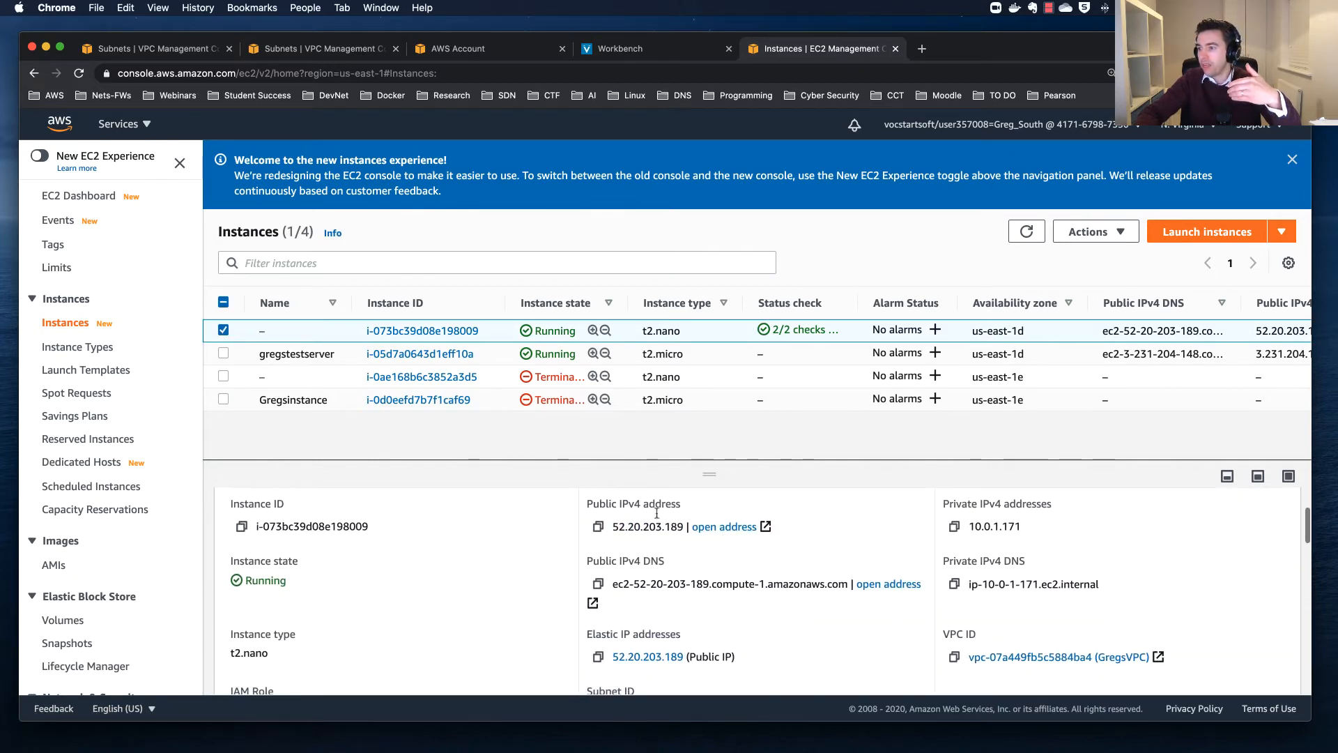
scroll(674, 648, "down", 1)
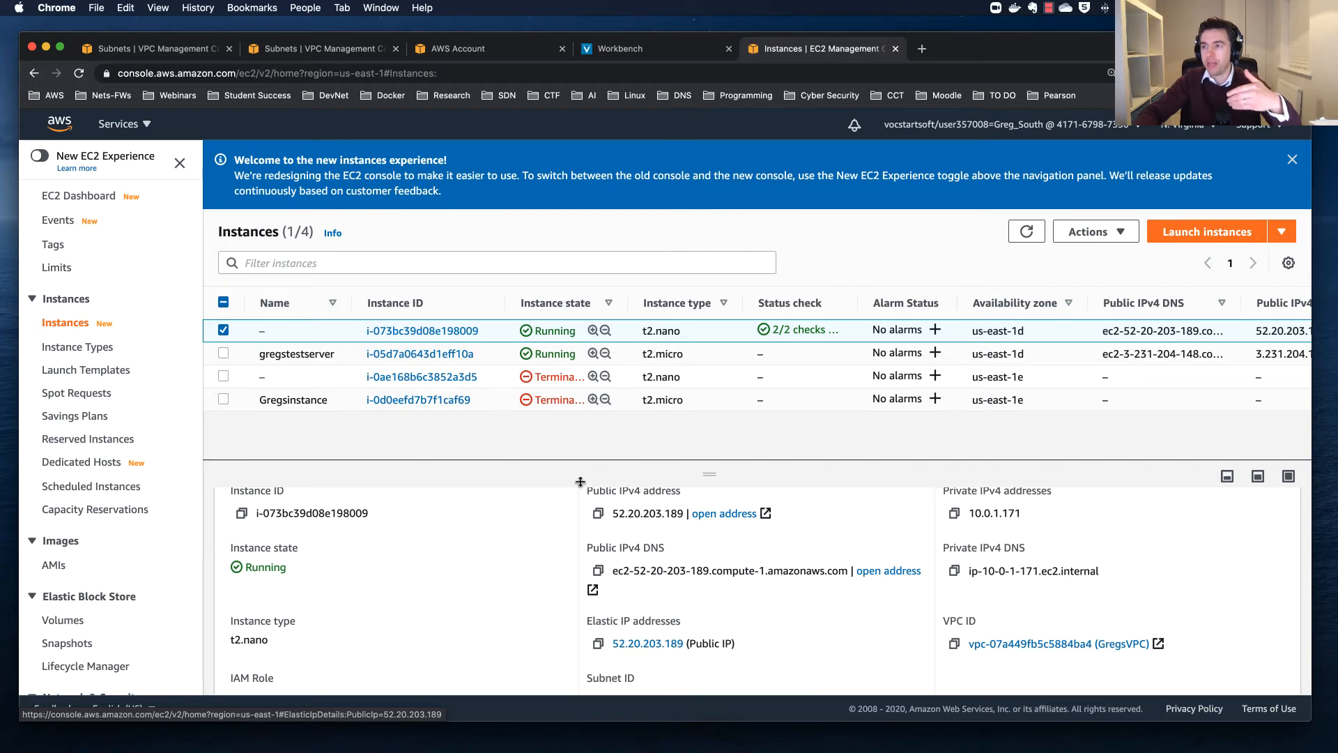
left_click(223, 330)
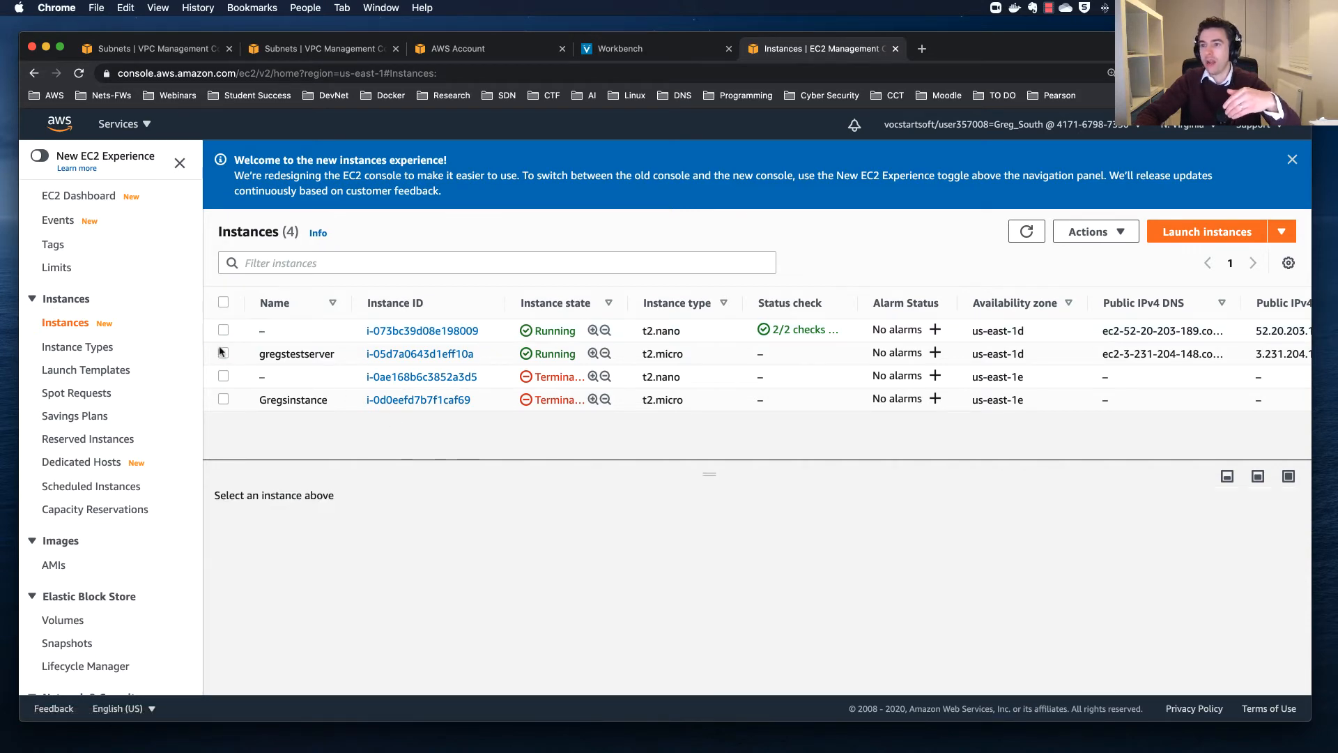
Select gregstestserver and examine its public and private IP addresses and VPC ID
left_click(222, 353)
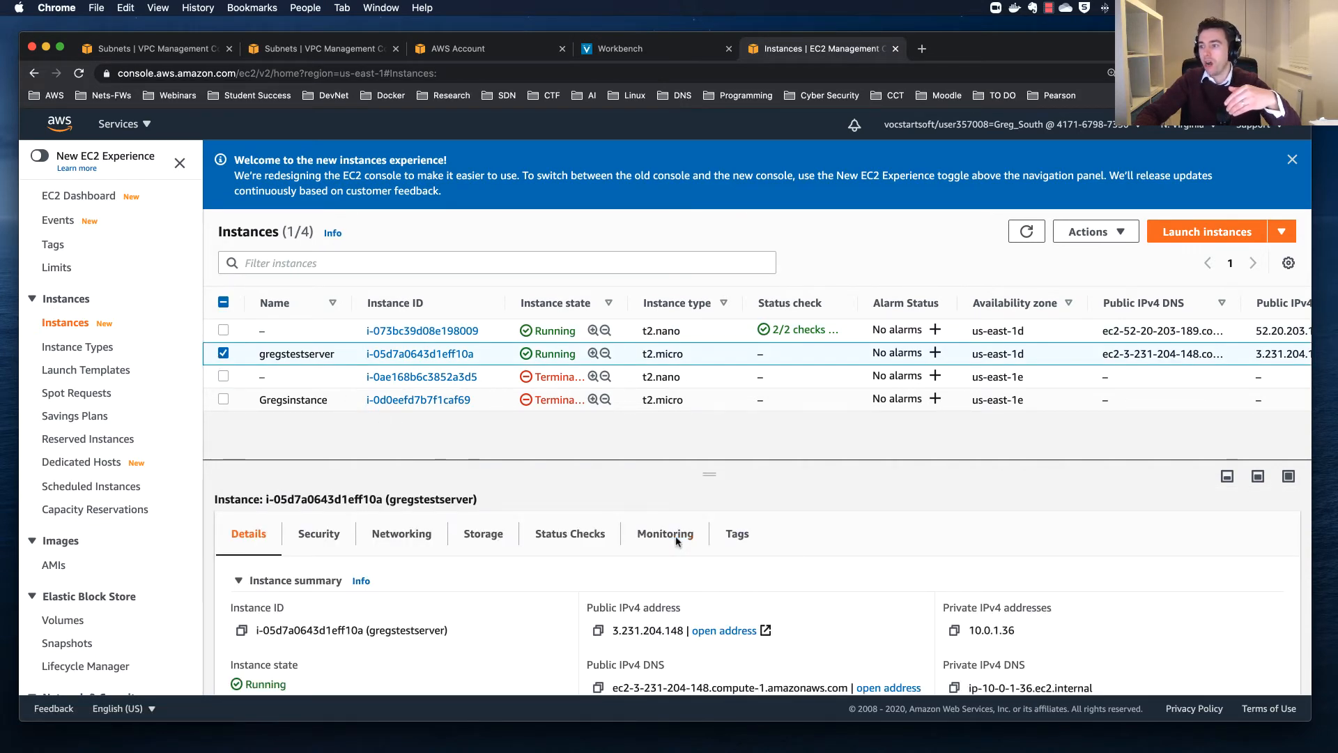
scroll(783, 555, "down", 3)
scroll(794, 561, "down", 1)
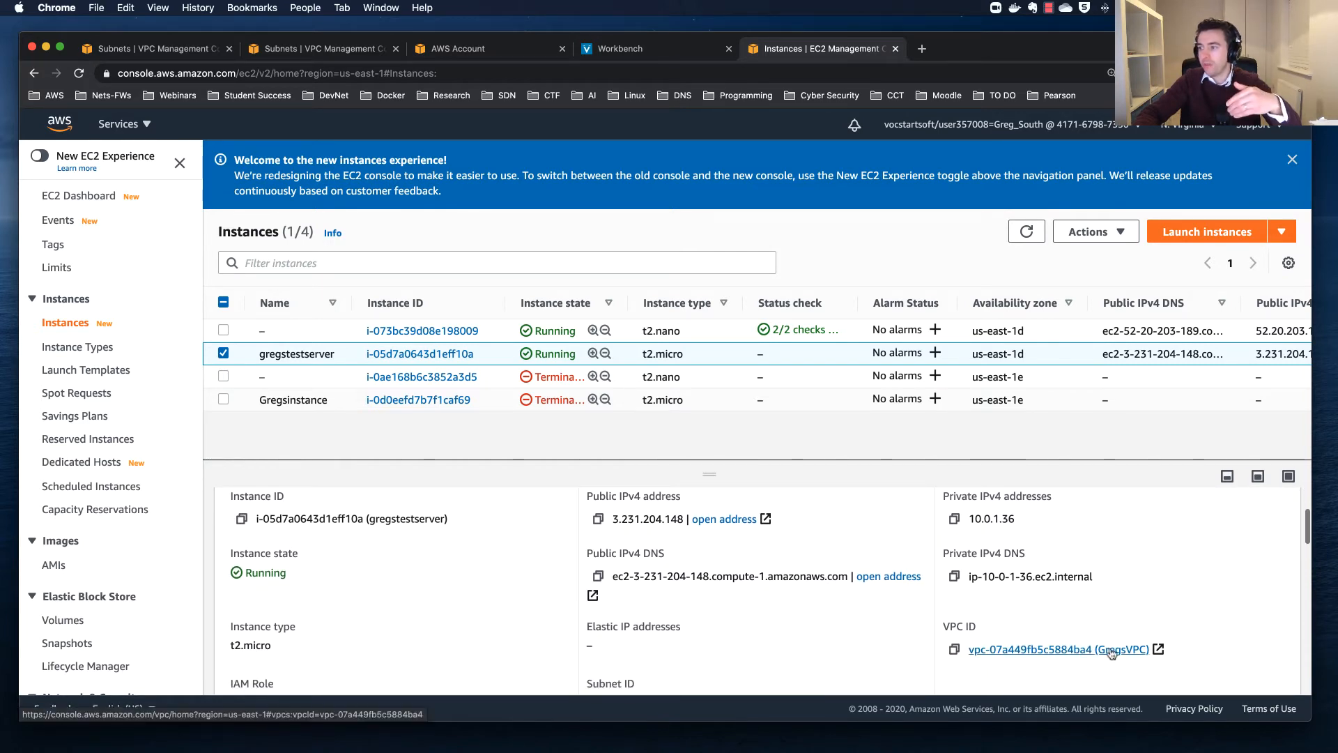
Copy the private IPv4 address of gregstestserver from its instance summary
scroll(1081, 649, "up", 2)
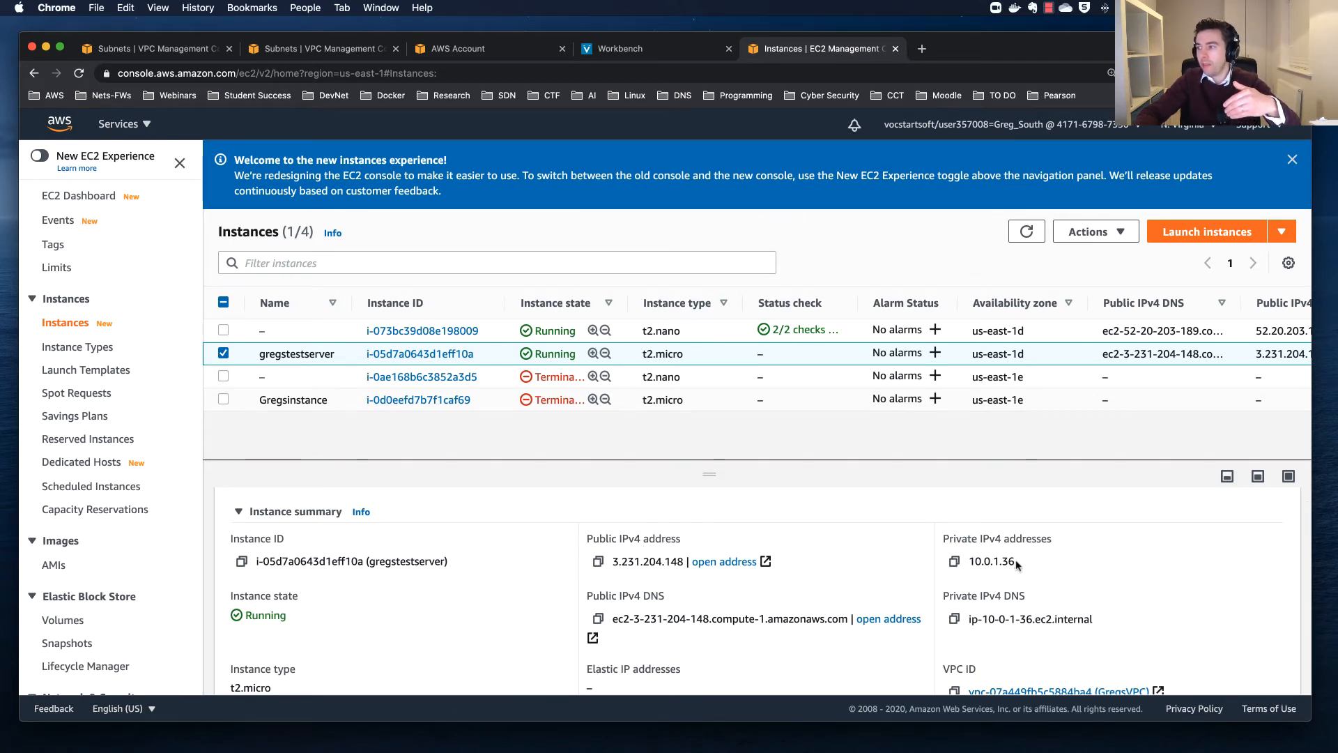
left_click_drag(1014, 560, 972, 563)
left_click(954, 562)
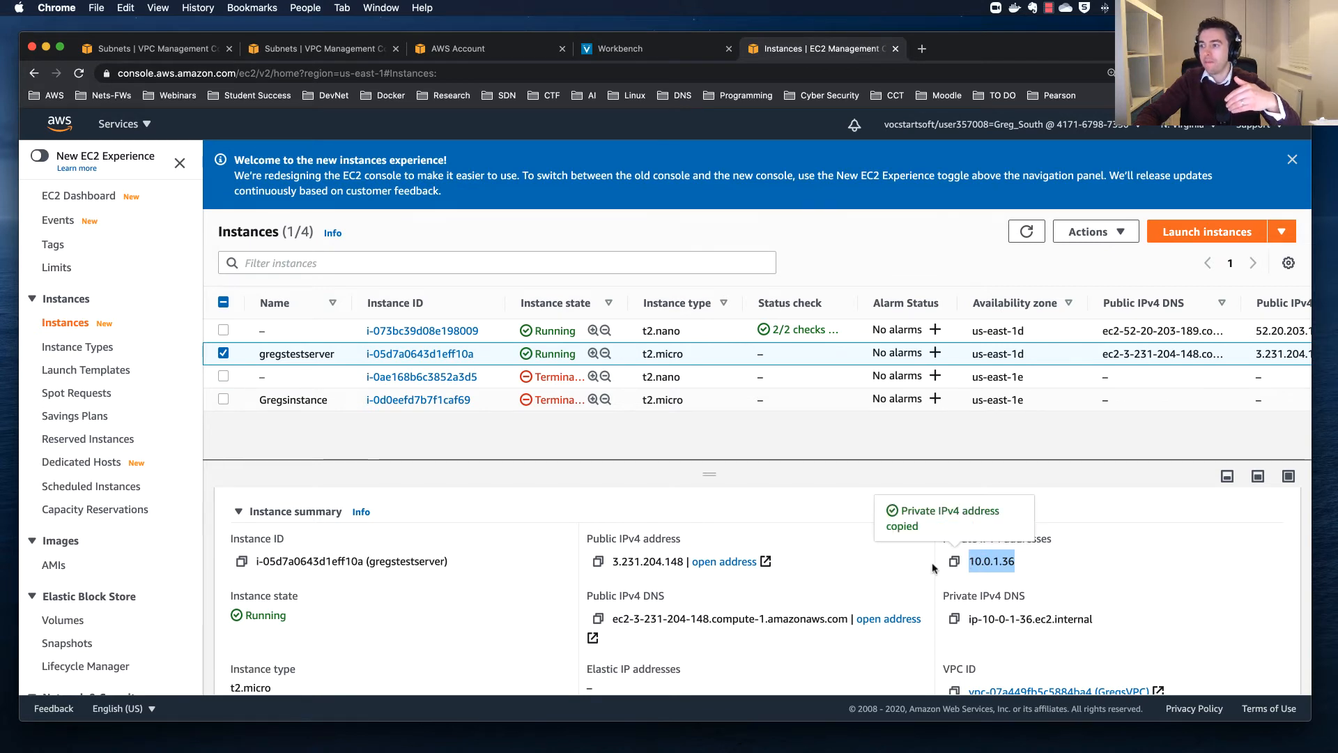
Copy the public IPv4 address of gregstestserver and load it in a new browser tab to read the served page
left_click(599, 563)
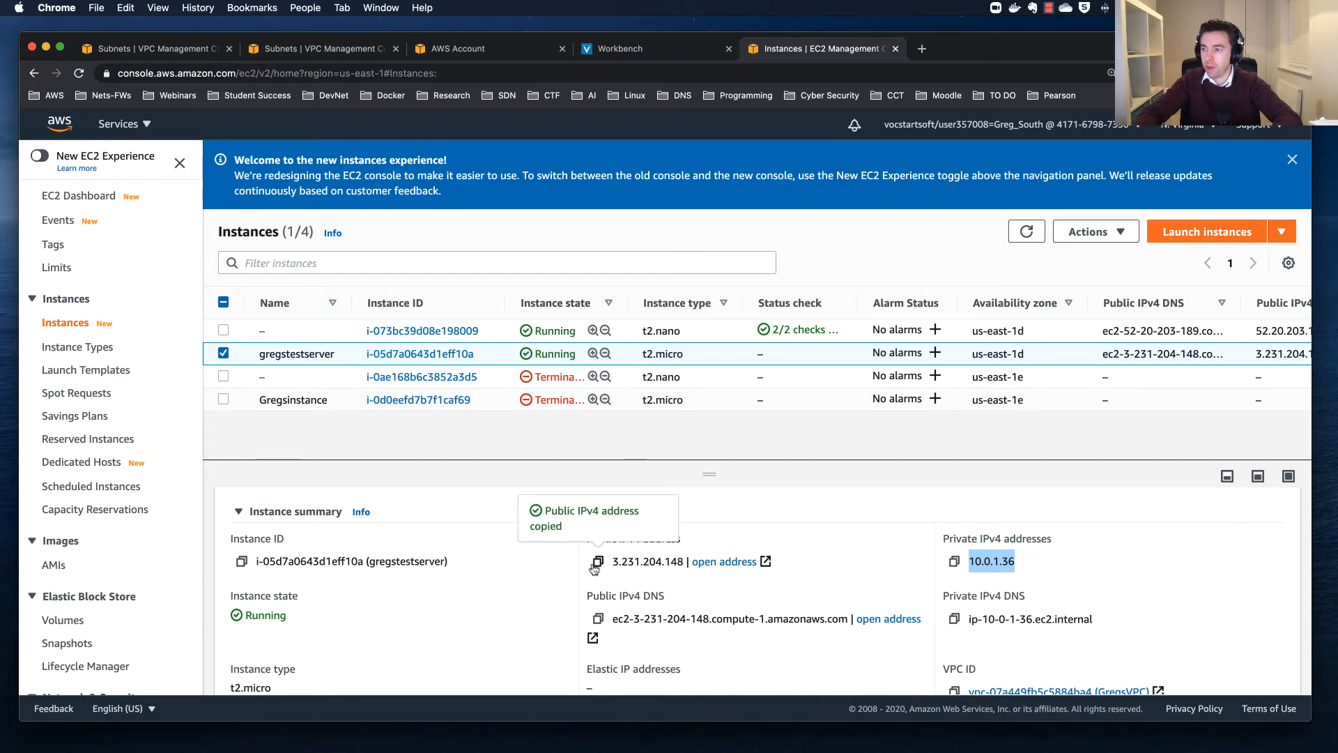
left_click(922, 49)
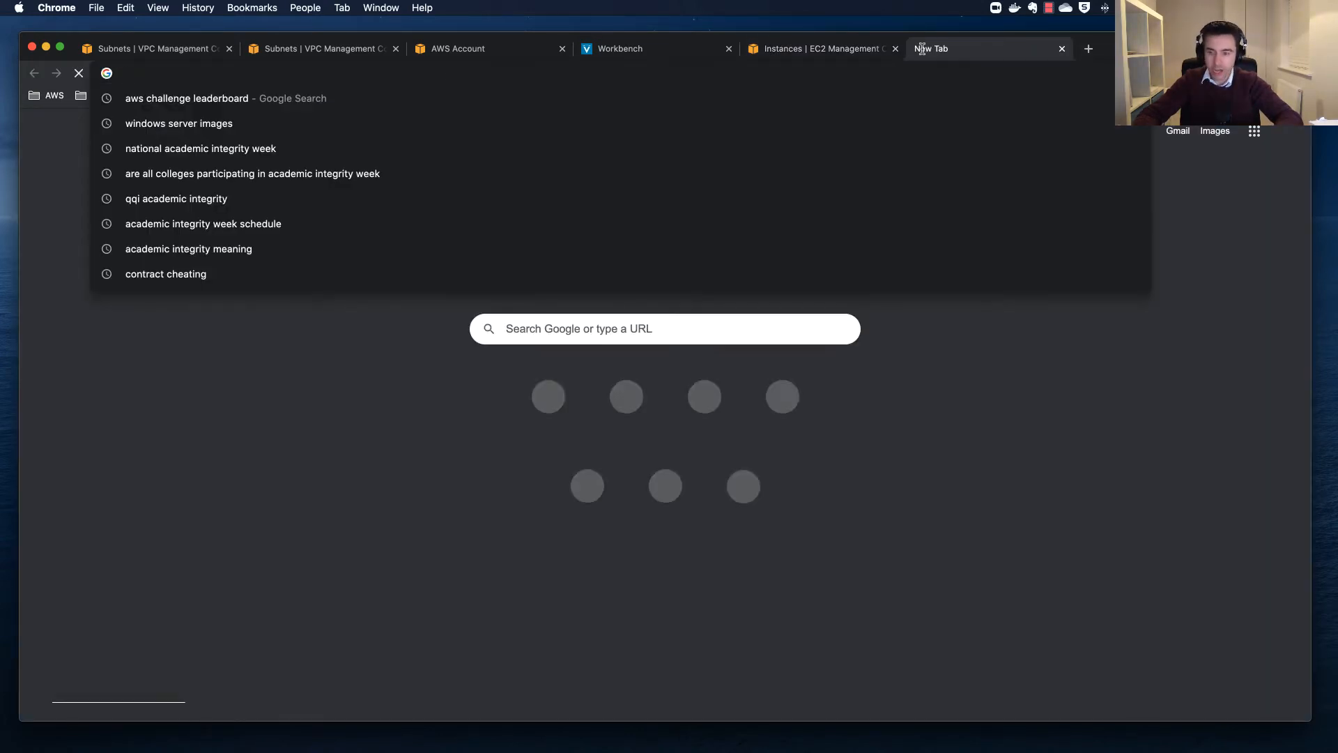
key("super+v")
key("Return")
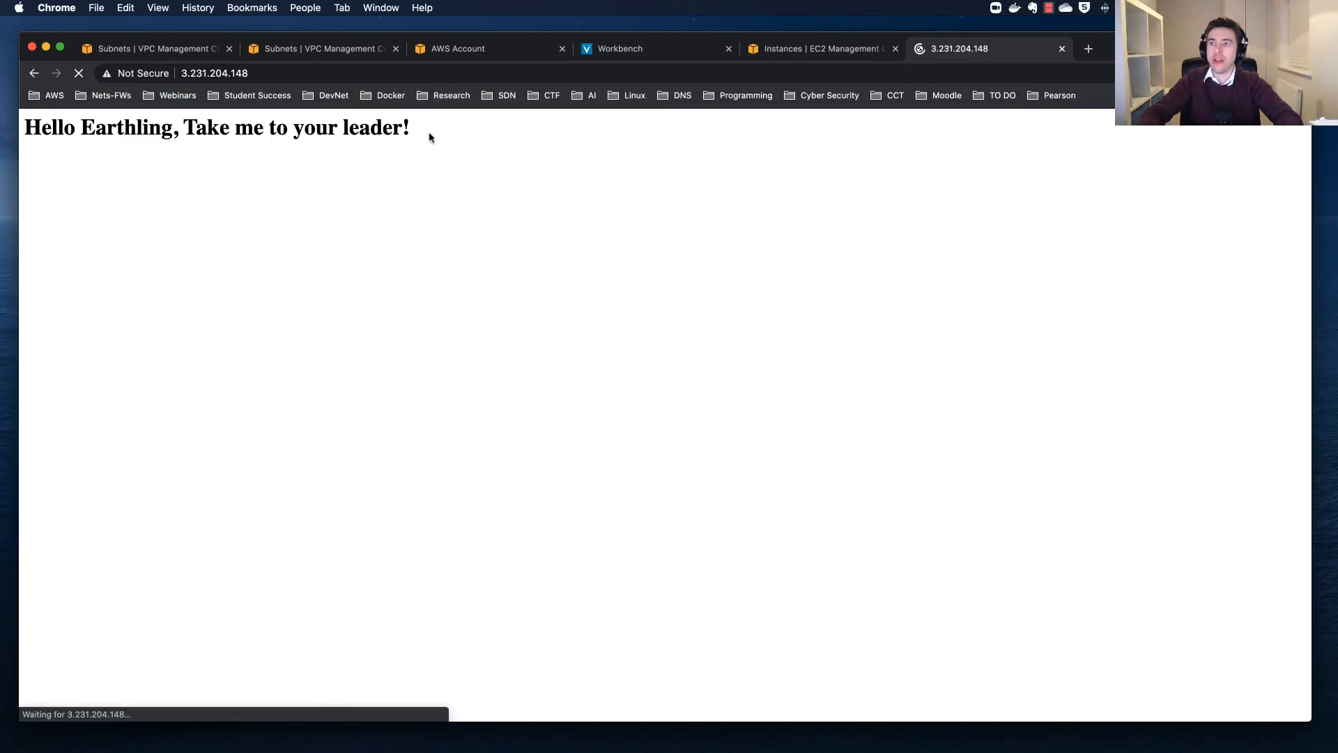
left_click_drag(427, 133, 27, 118)
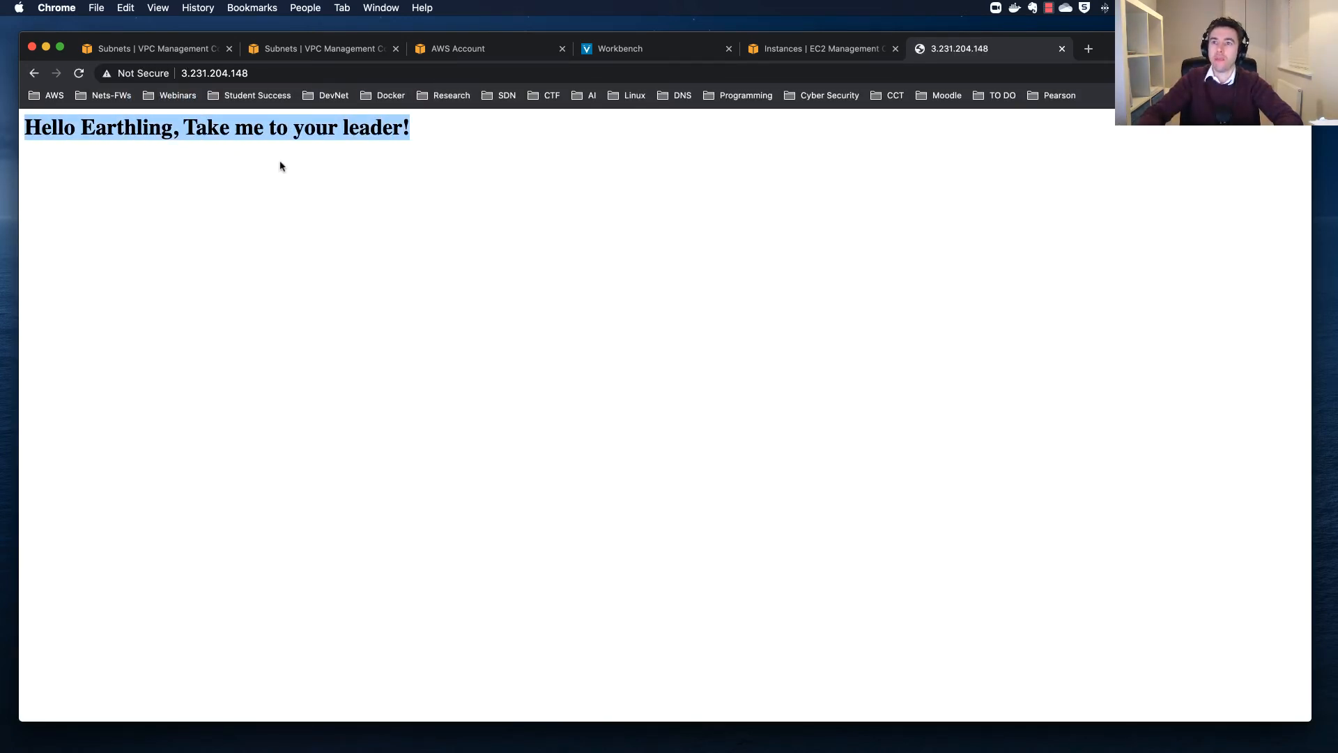
left_click(371, 160)
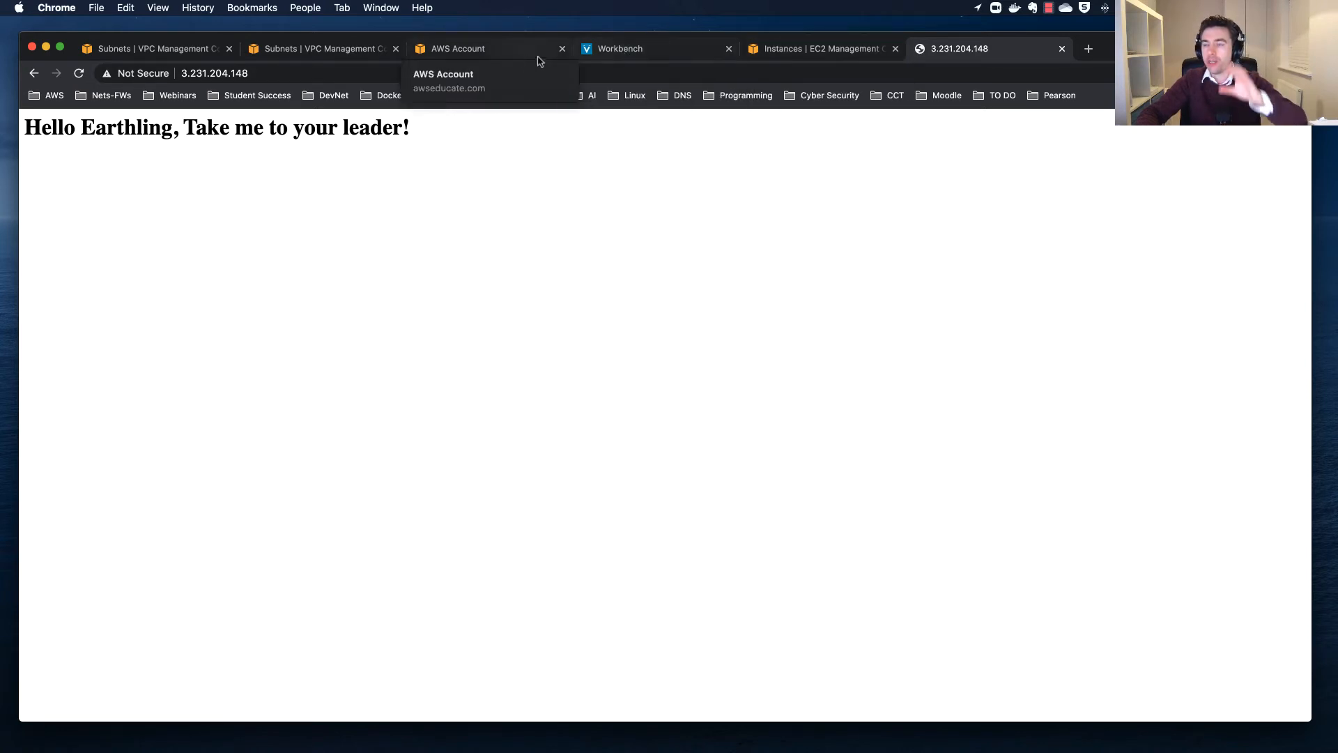
left_click(301, 53)
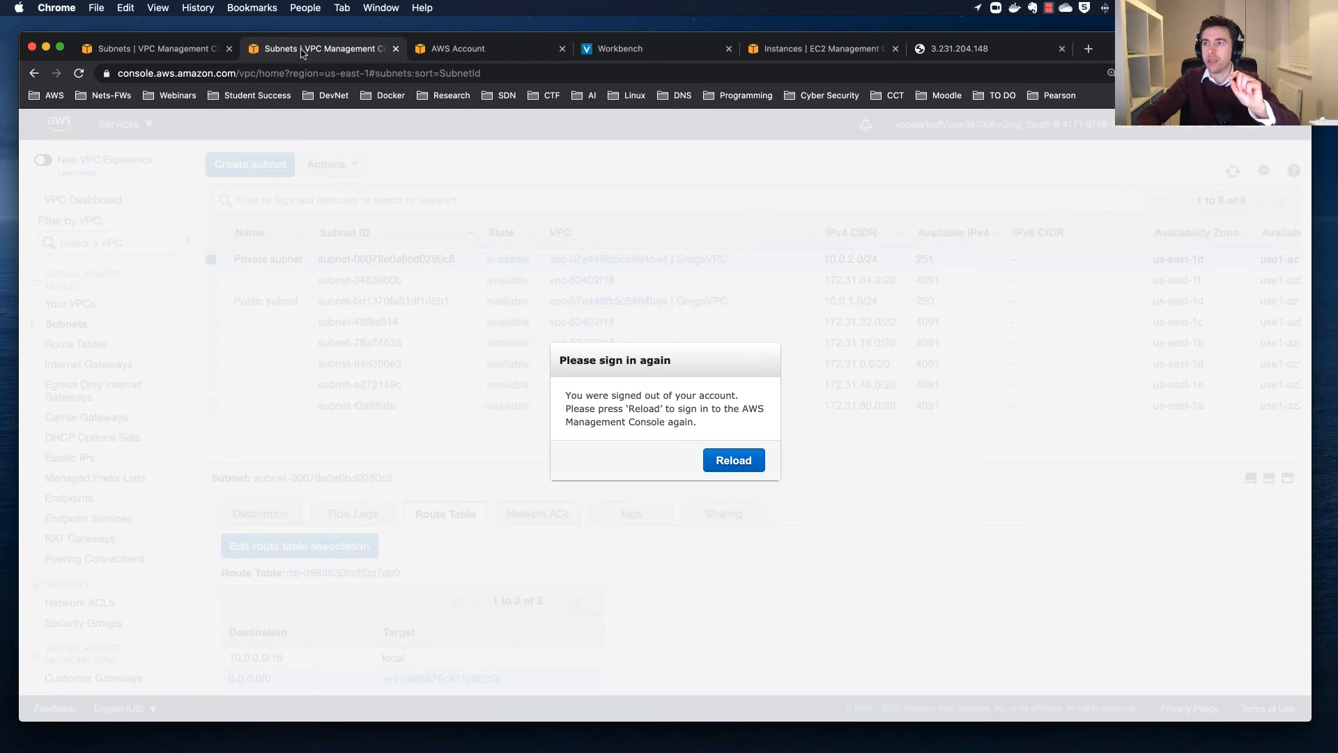
left_click(483, 54)
left_click(178, 55)
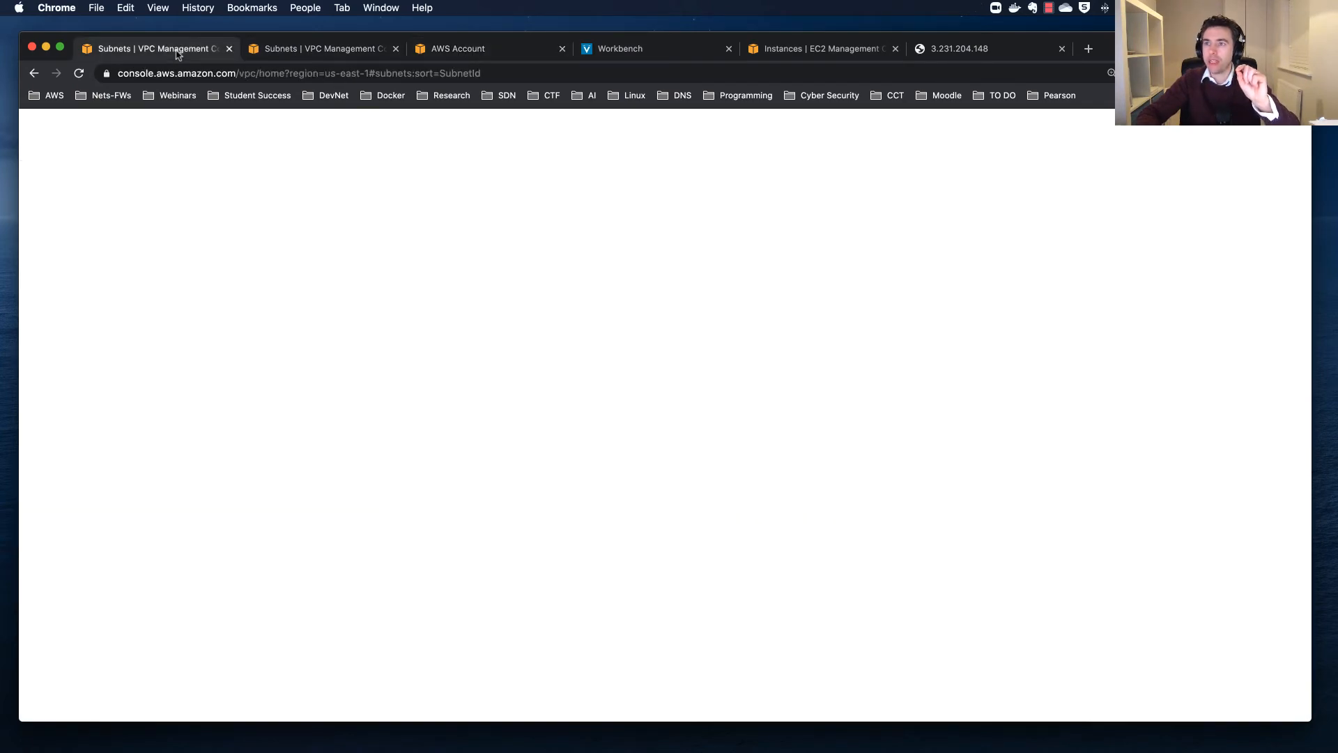
Return to the EC2 instances list and terminate both running instances, the unnamed t2.nano and gregstestserver
left_click(791, 47)
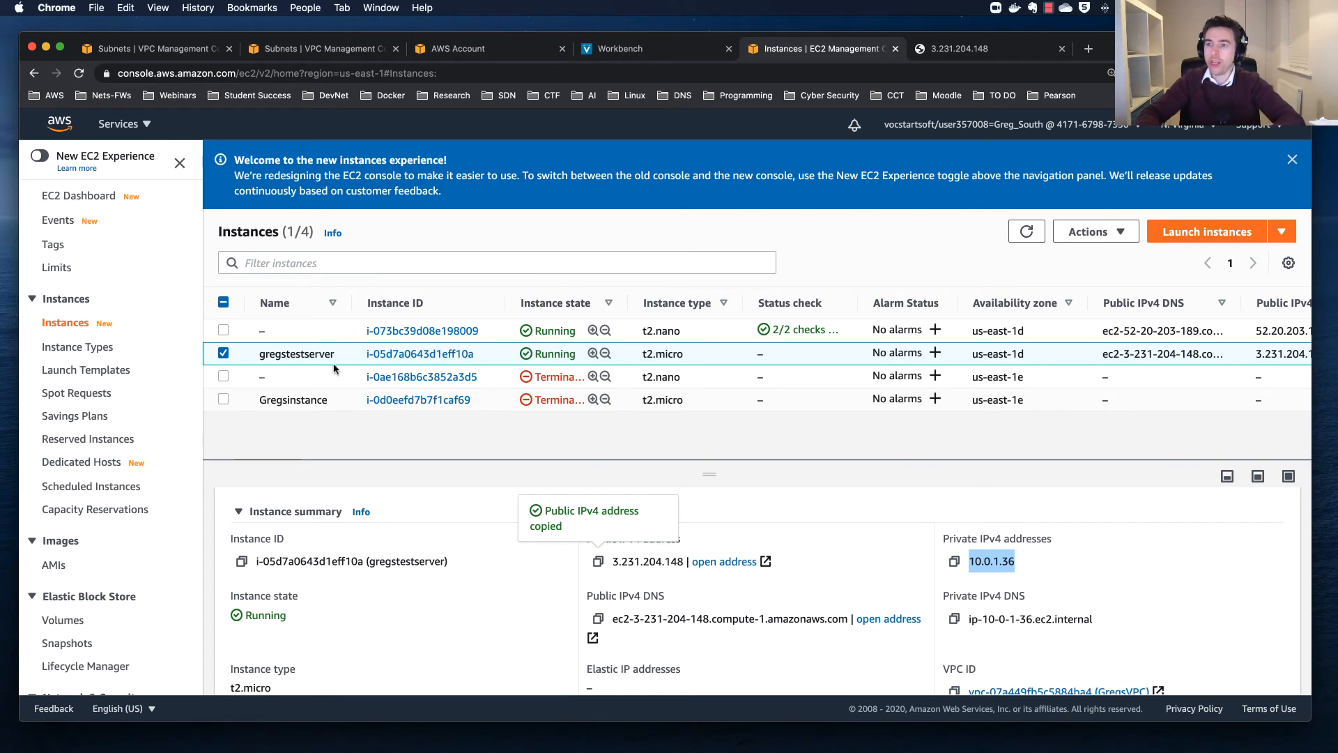
left_click(223, 354)
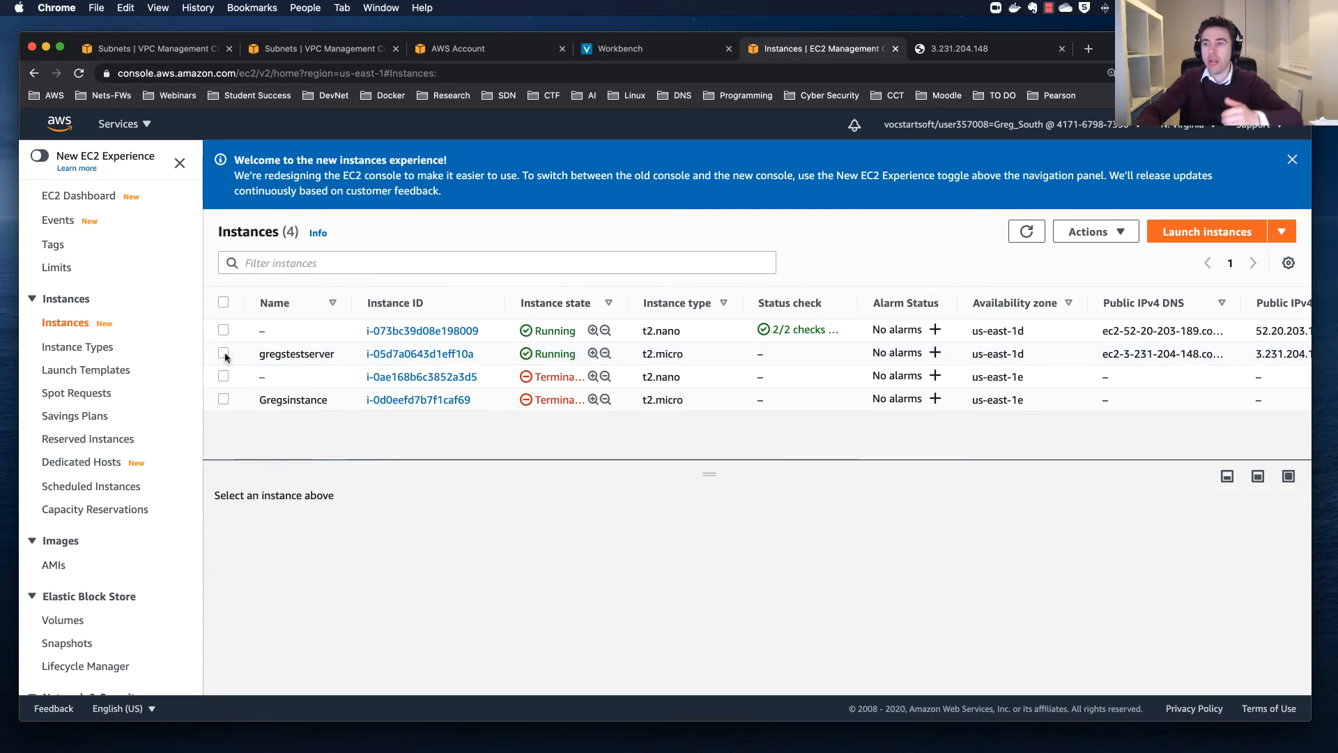
left_click(223, 353)
left_click(223, 330)
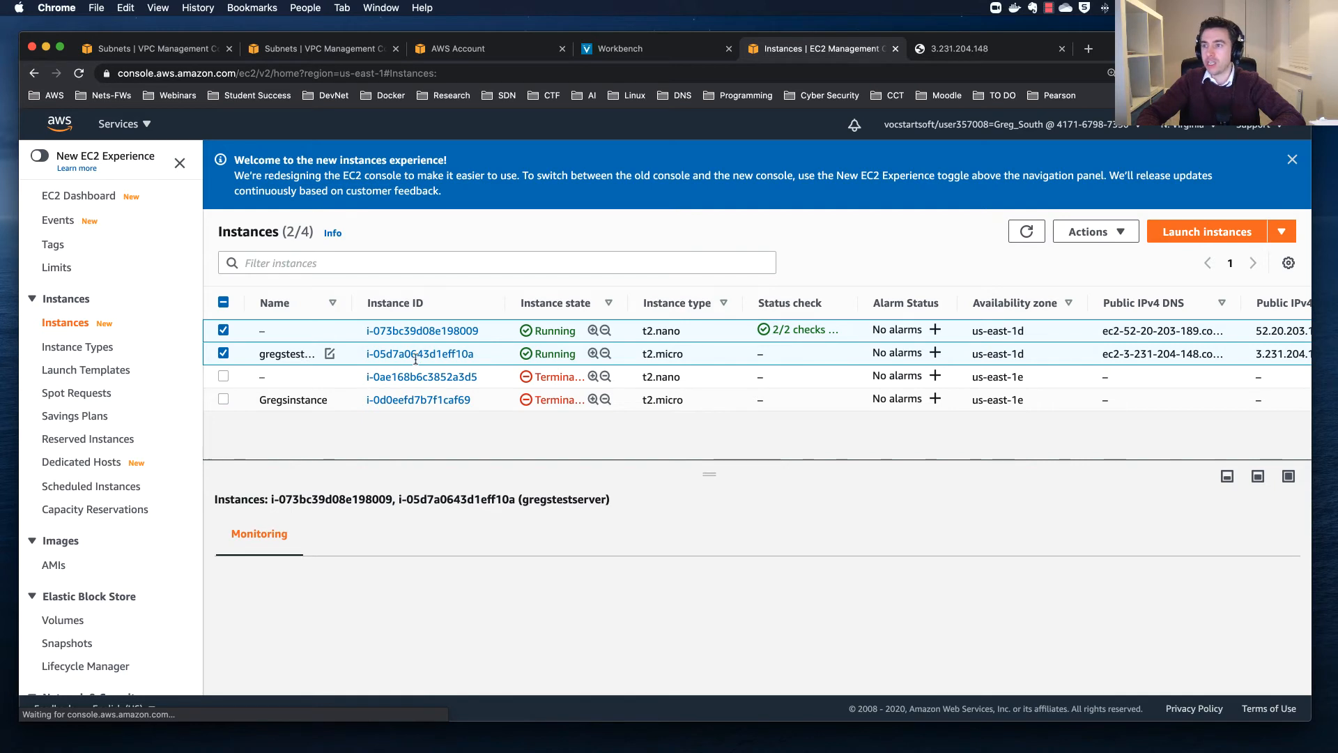
left_click(1118, 234)
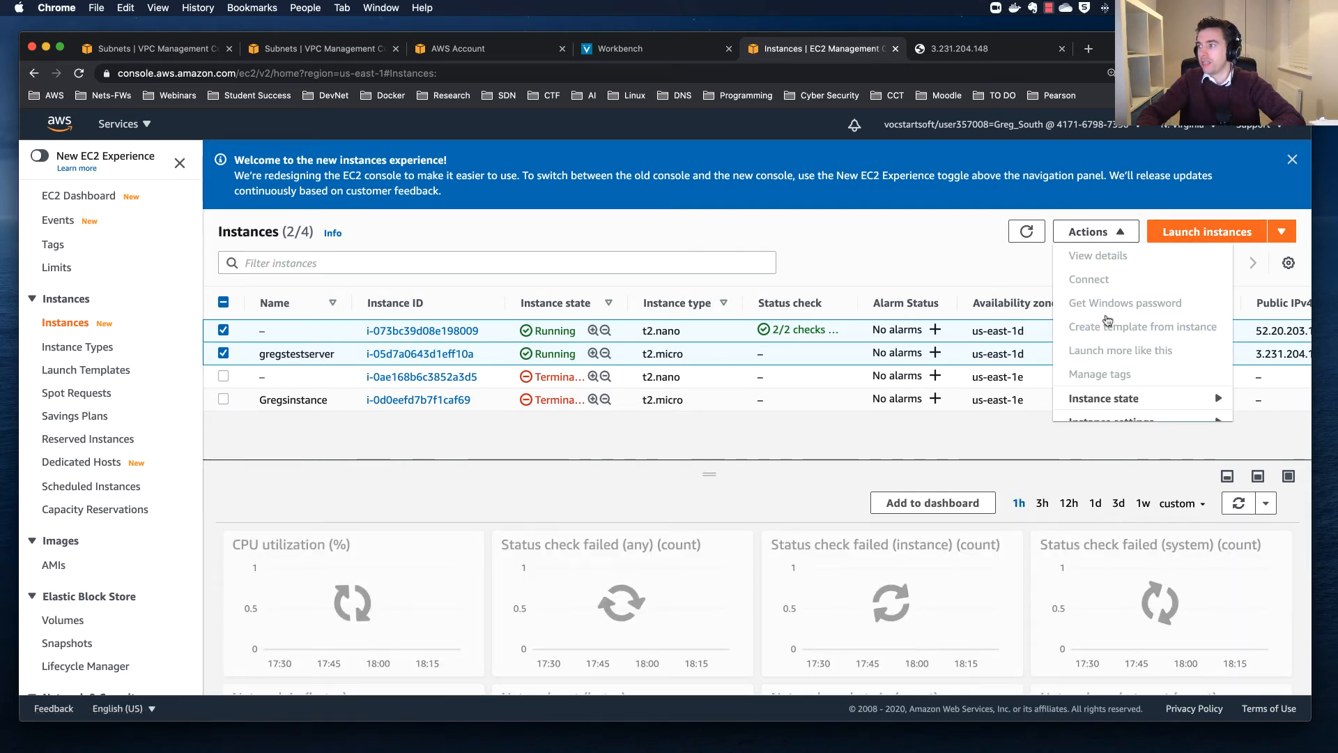
mouse_move(1115, 399)
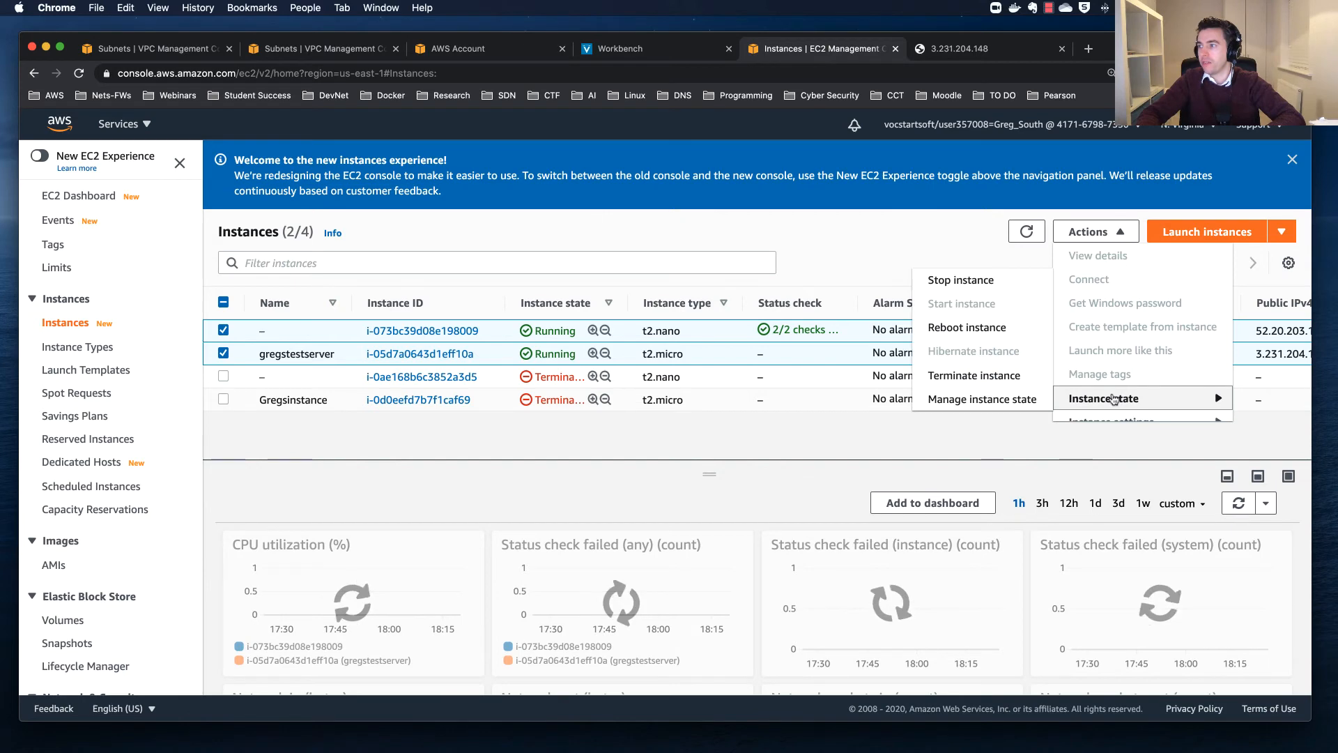
left_click(999, 377)
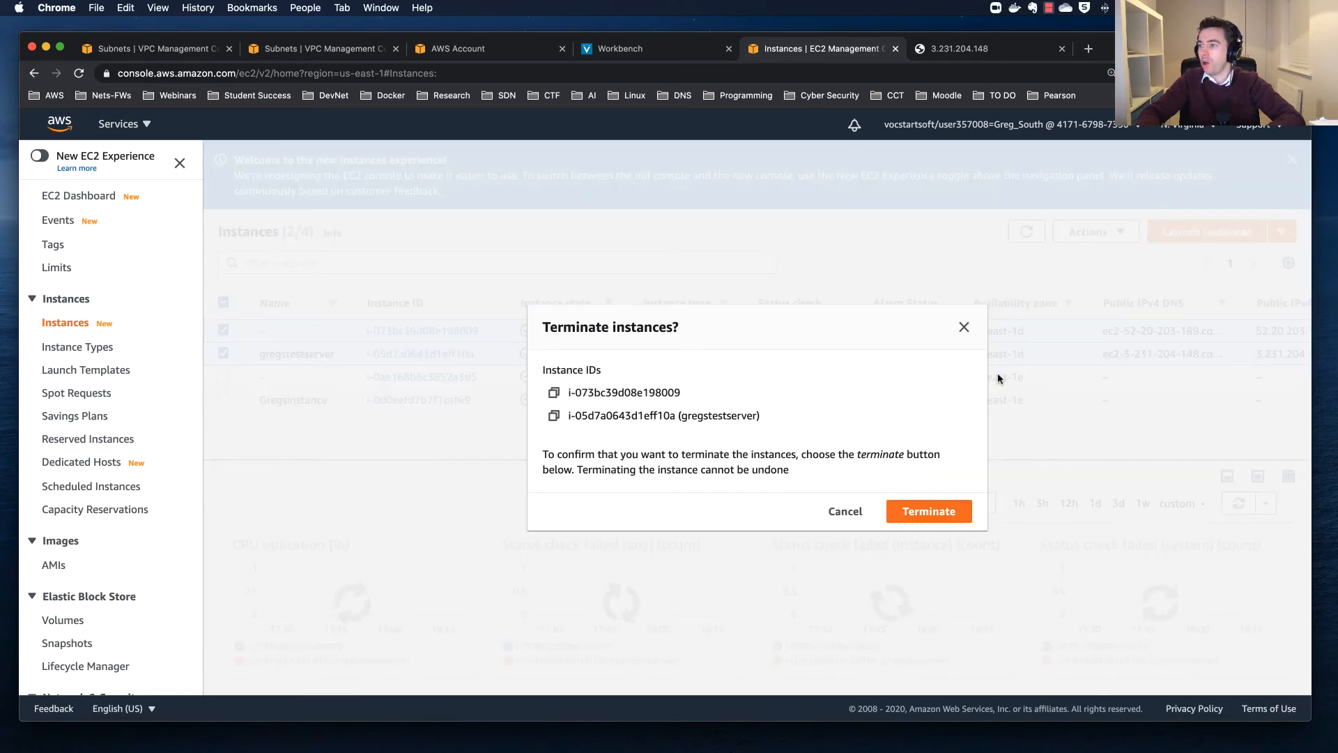
left_click(929, 510)
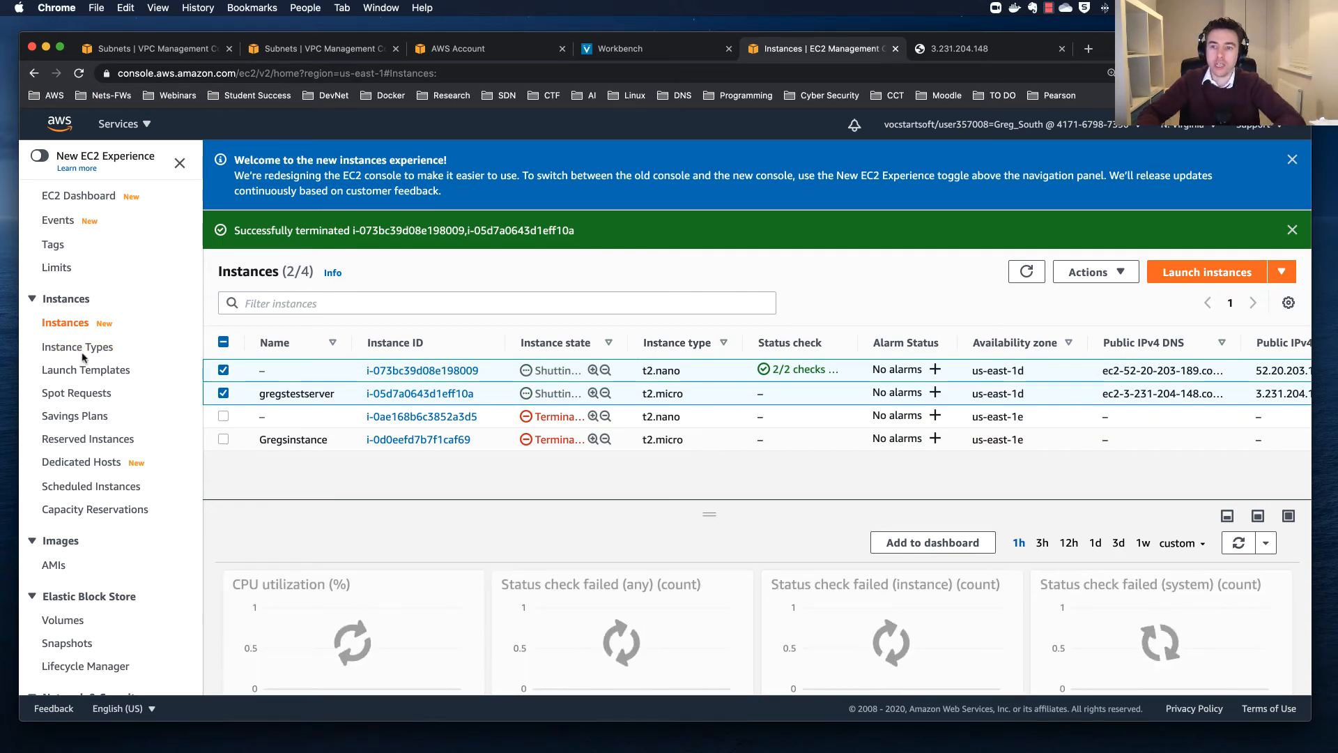
Open the account's Elastic IP addresses and try to release 52.20.203.189
scroll(62, 384, "down", 5)
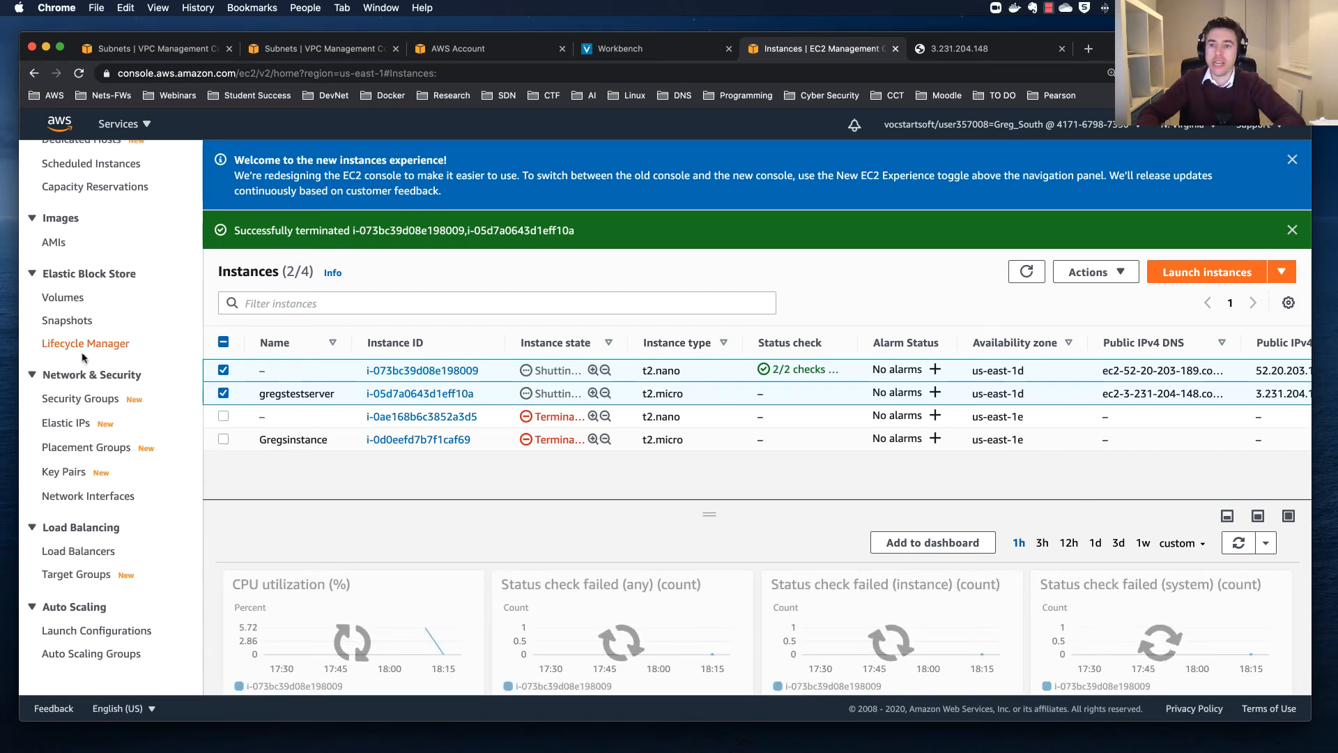
left_click(70, 423)
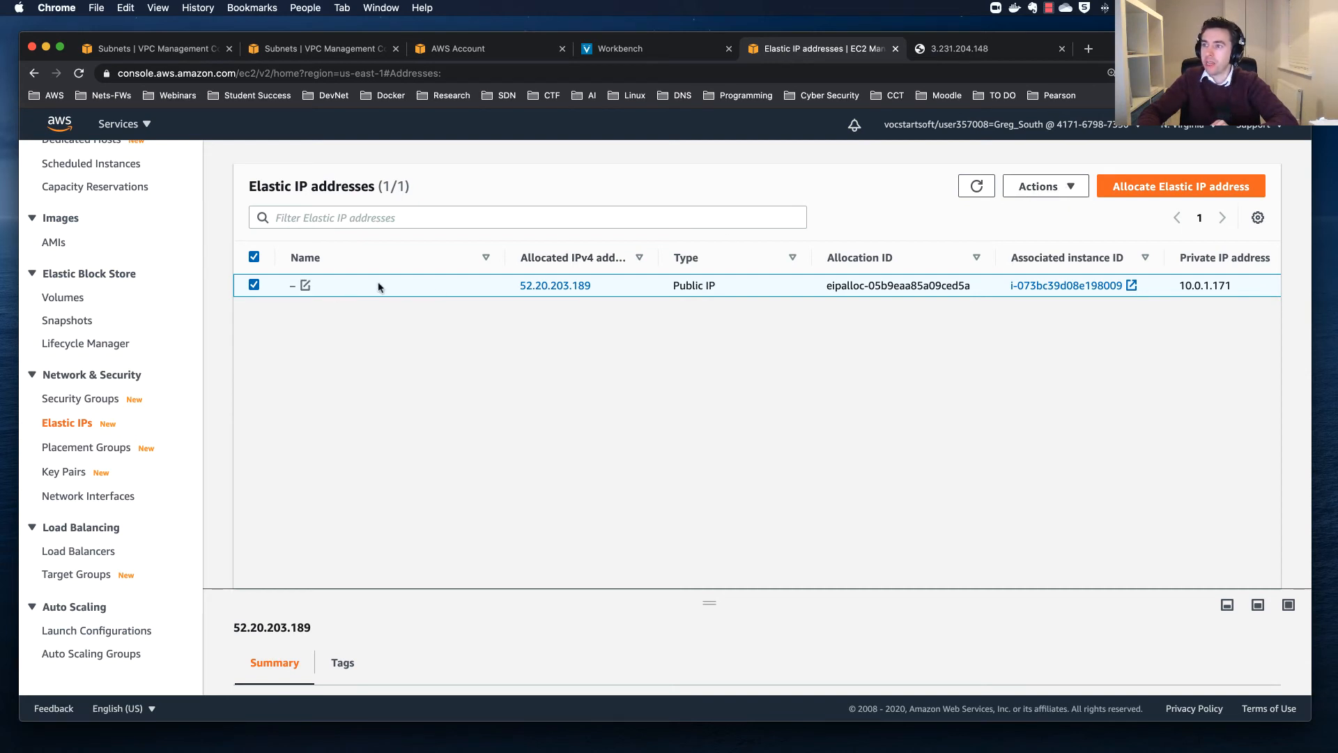
left_click(1046, 186)
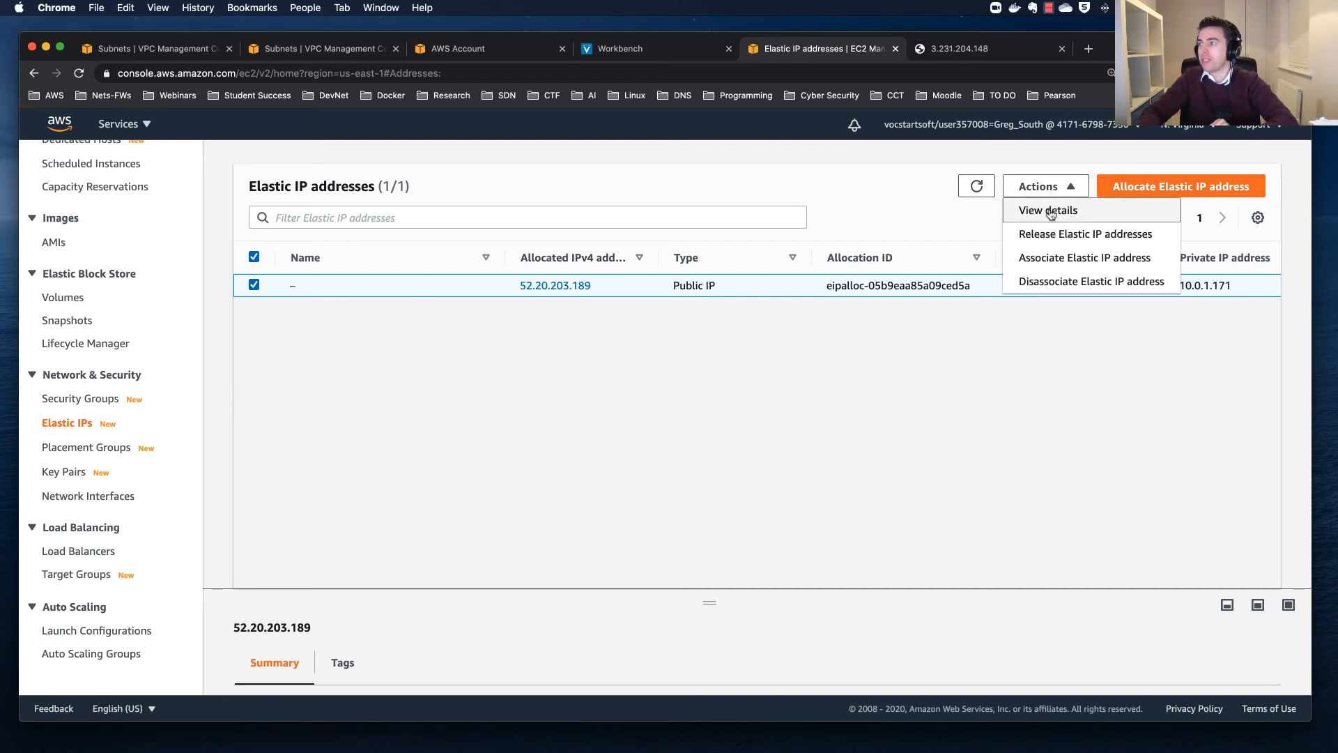
left_click(1050, 235)
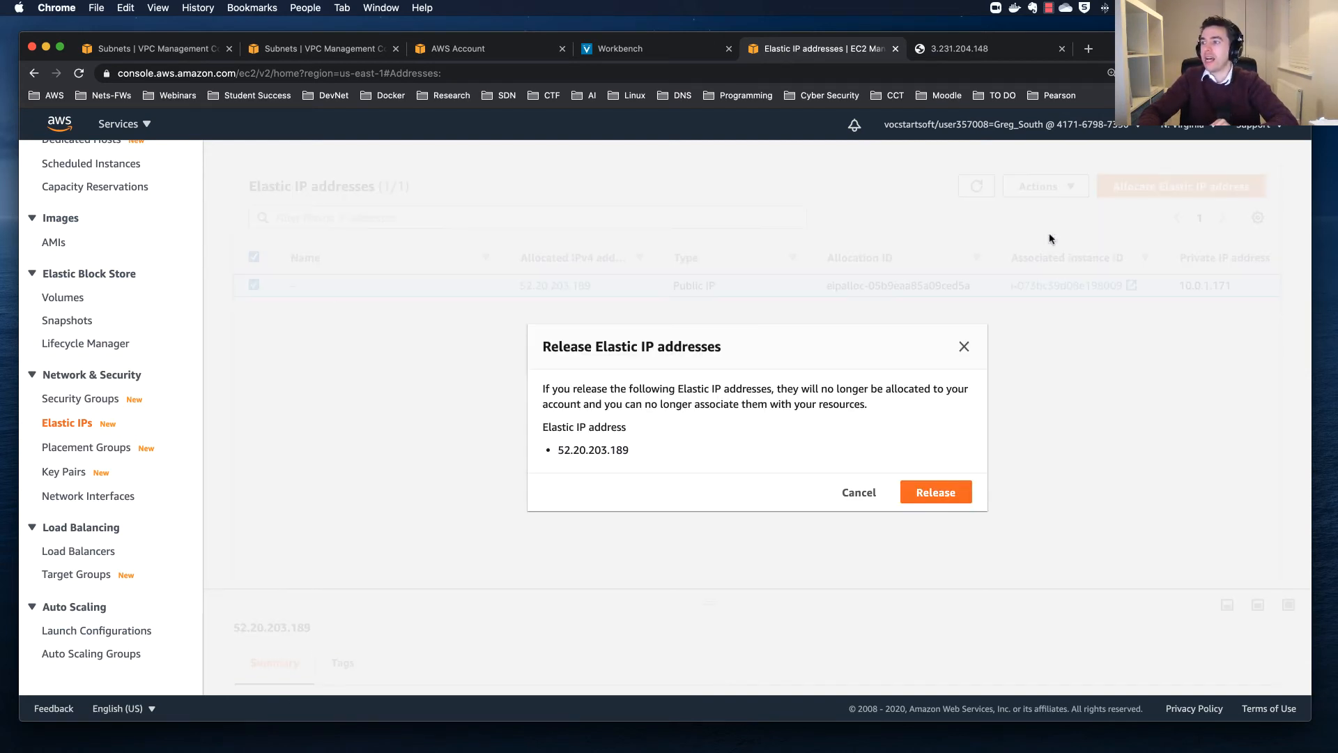
left_click(935, 493)
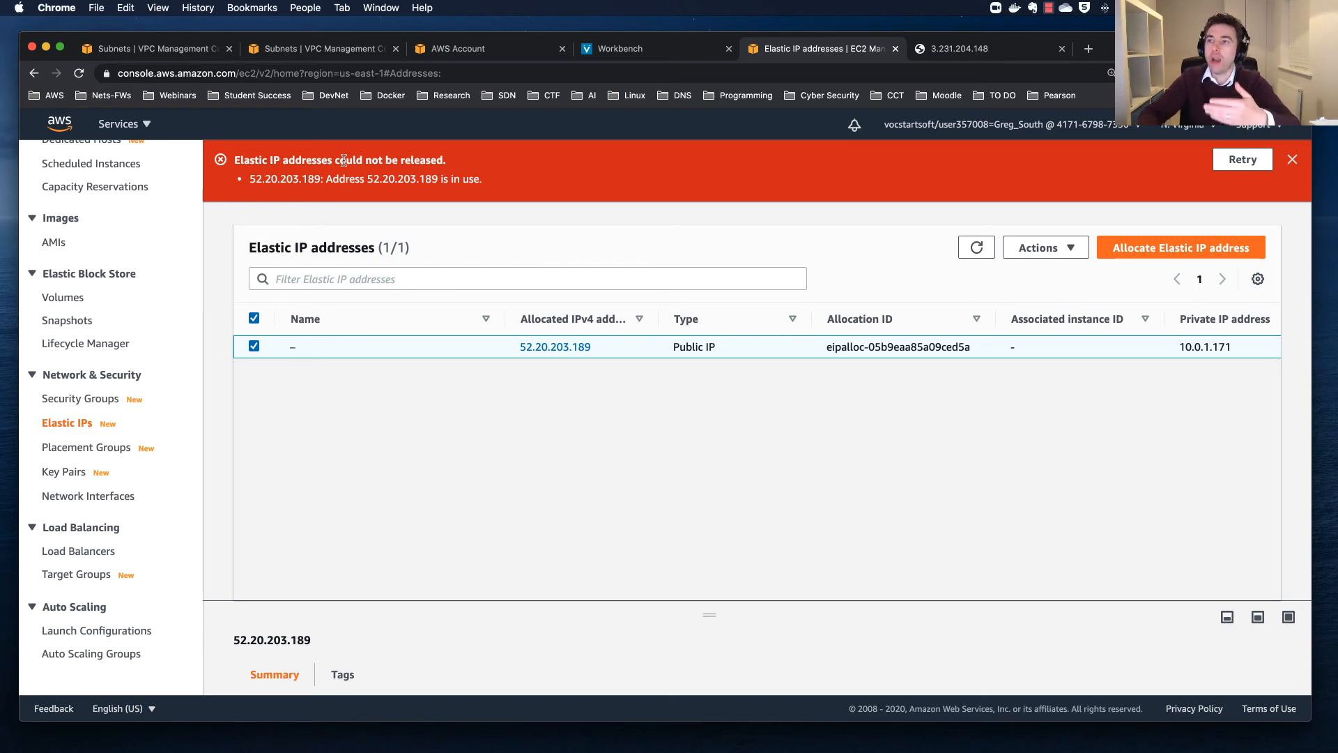
double_click(471, 180)
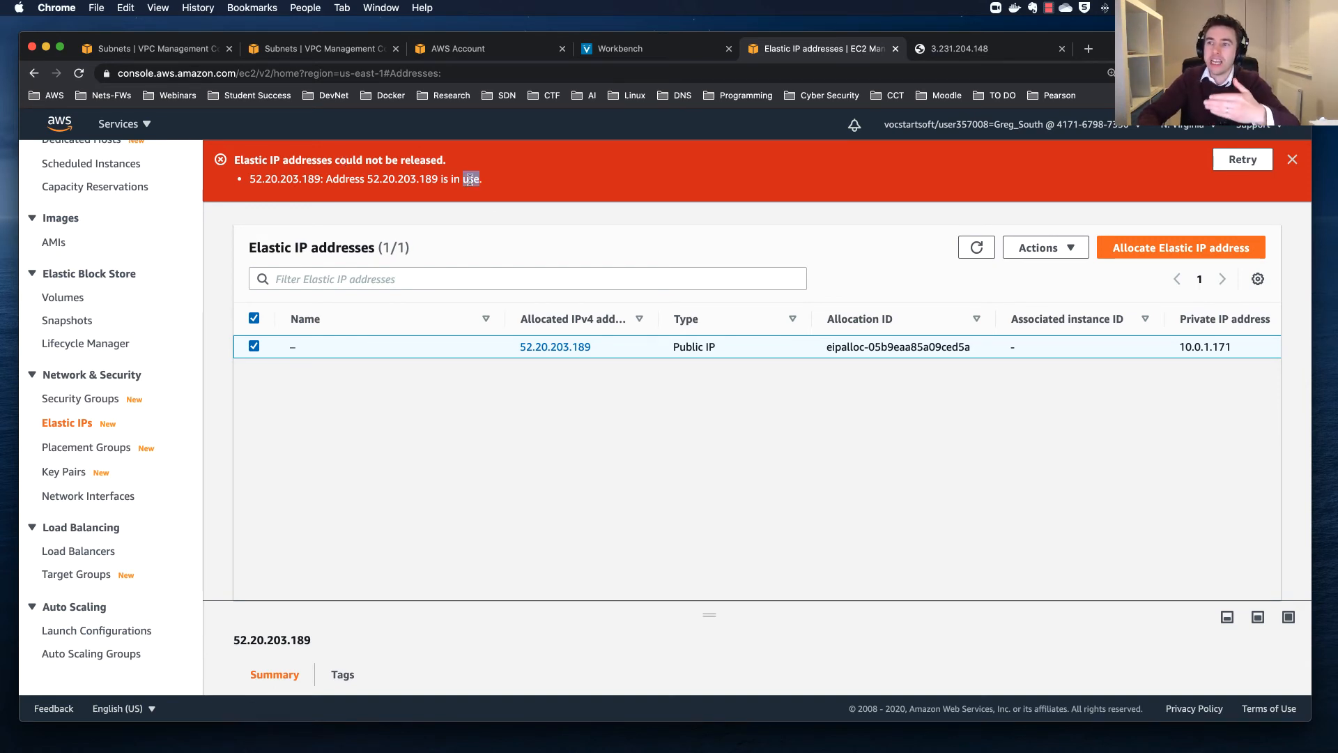
left_click(441, 190)
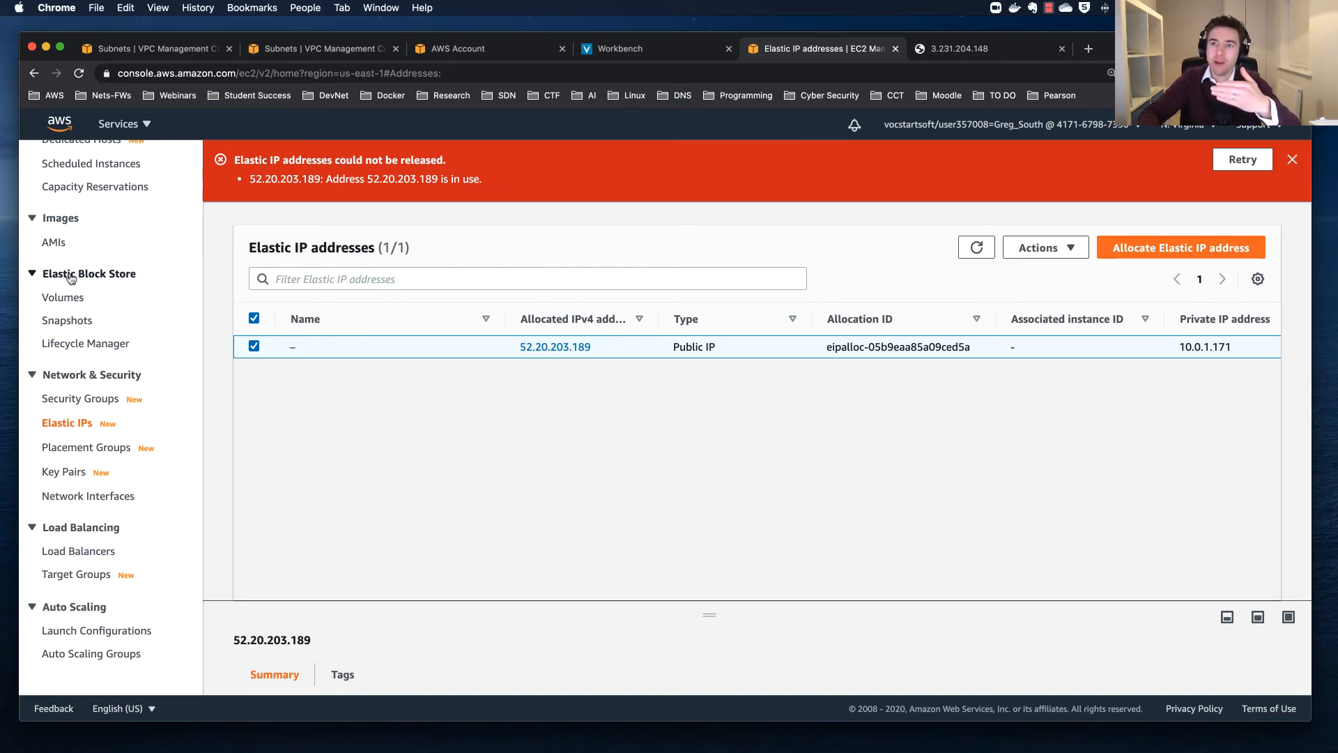
Retry releasing the selected Elastic IP address 52.20.203.189 and confirm the release
scroll(70, 275, "up", 5)
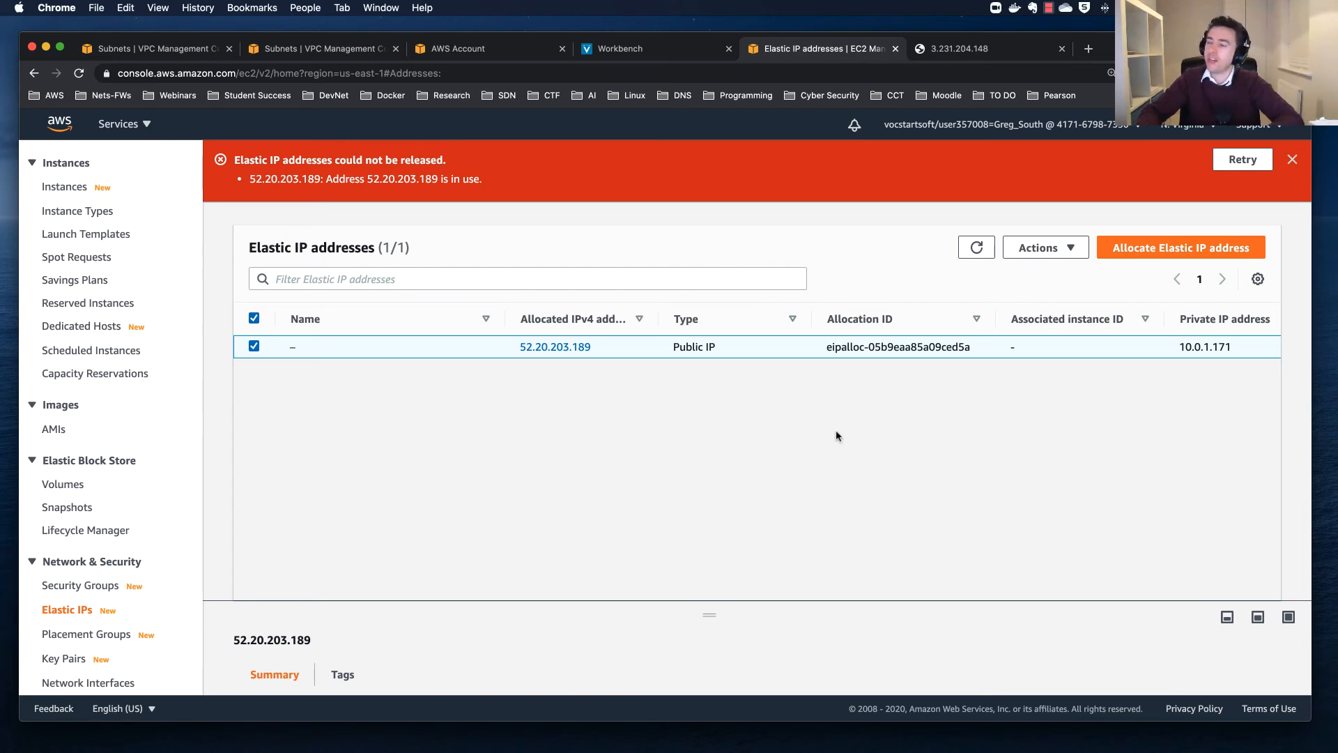
left_click(1069, 249)
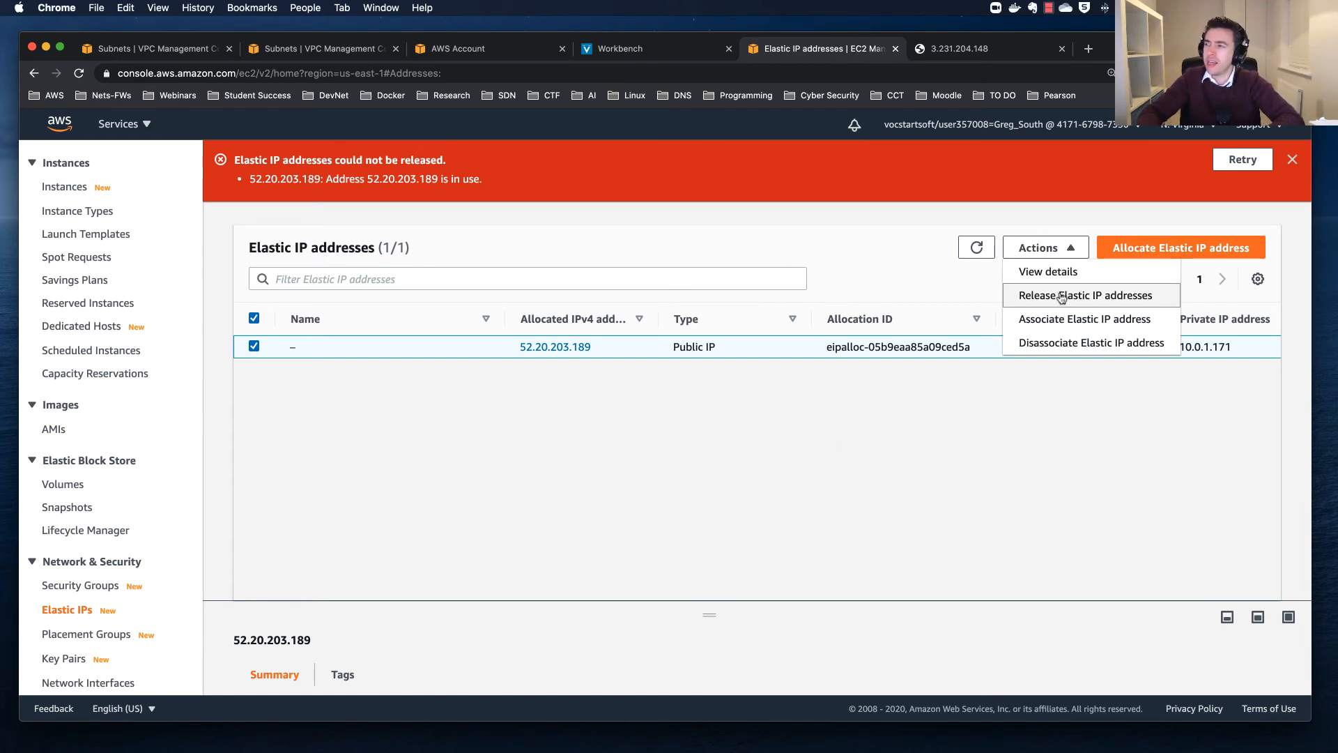
left_click(1060, 296)
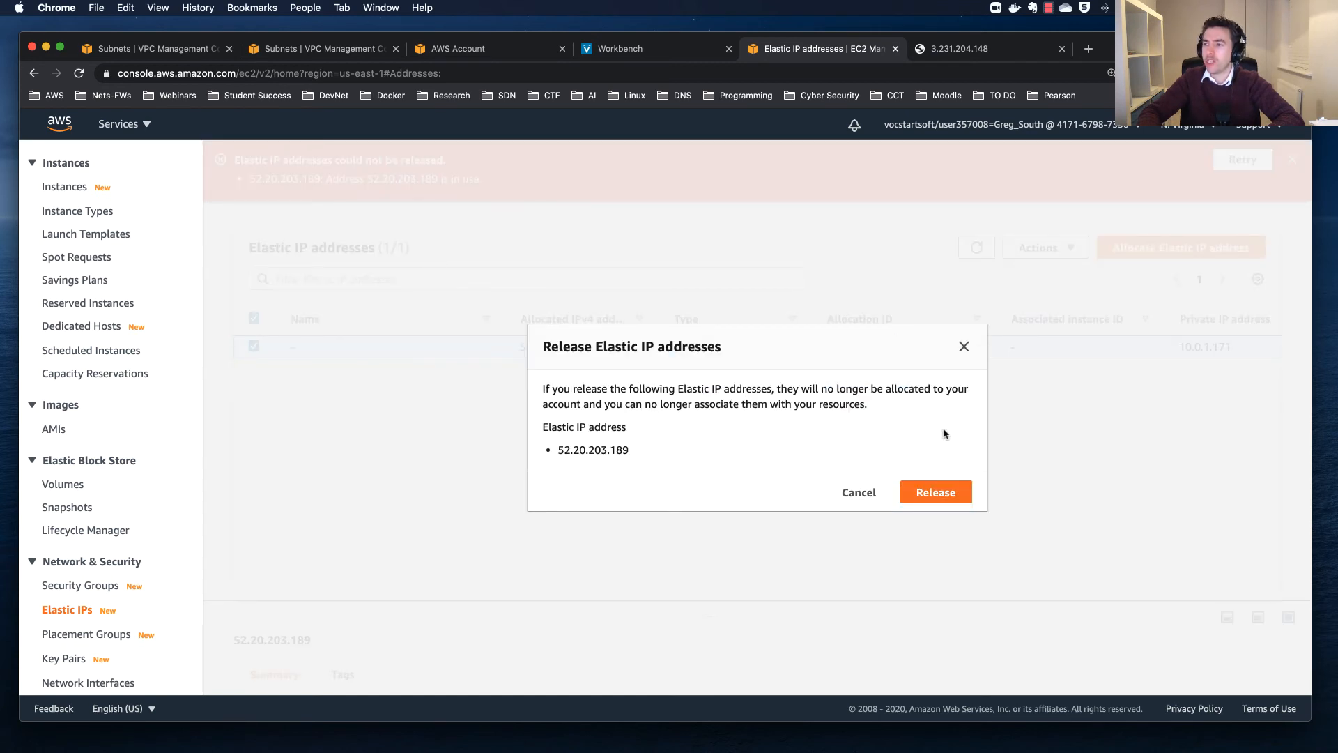
left_click(939, 492)
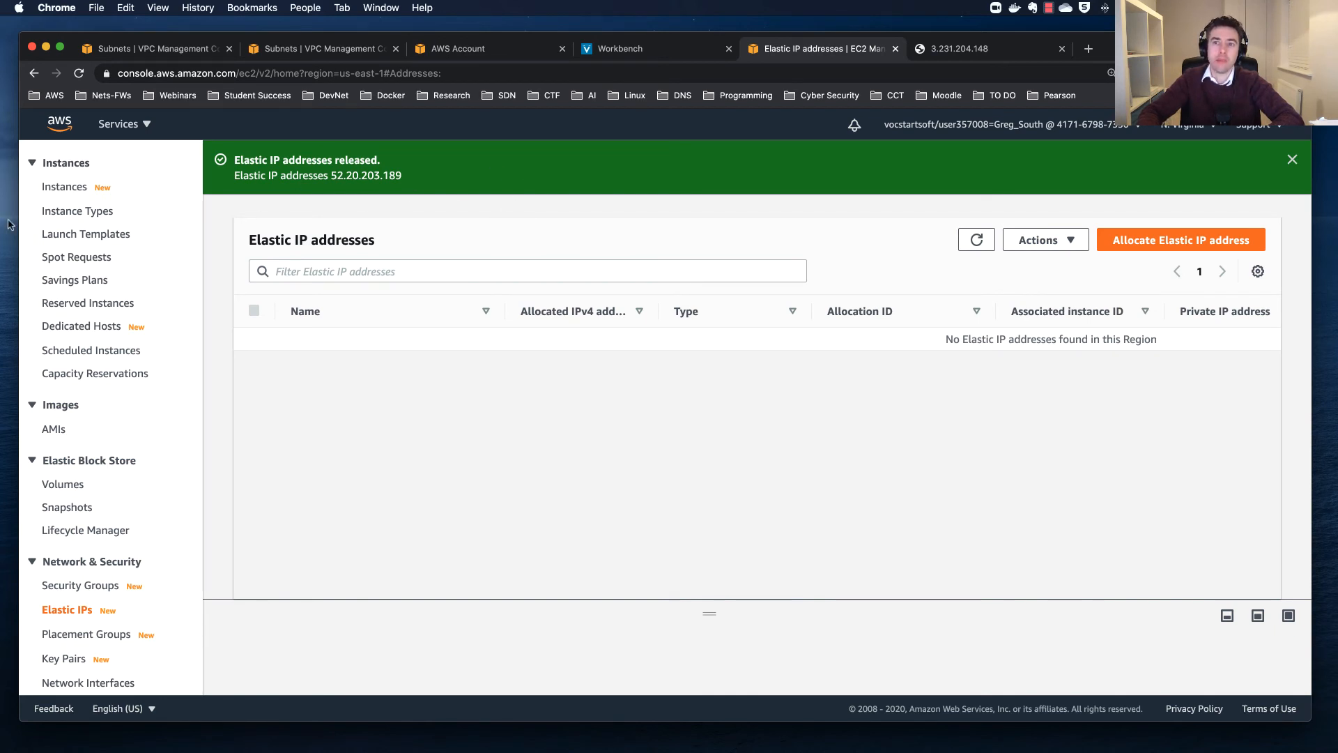
Go to the VPC service and open the list of VPCs in the N. Virginia region
scroll(103, 251, "up", 5)
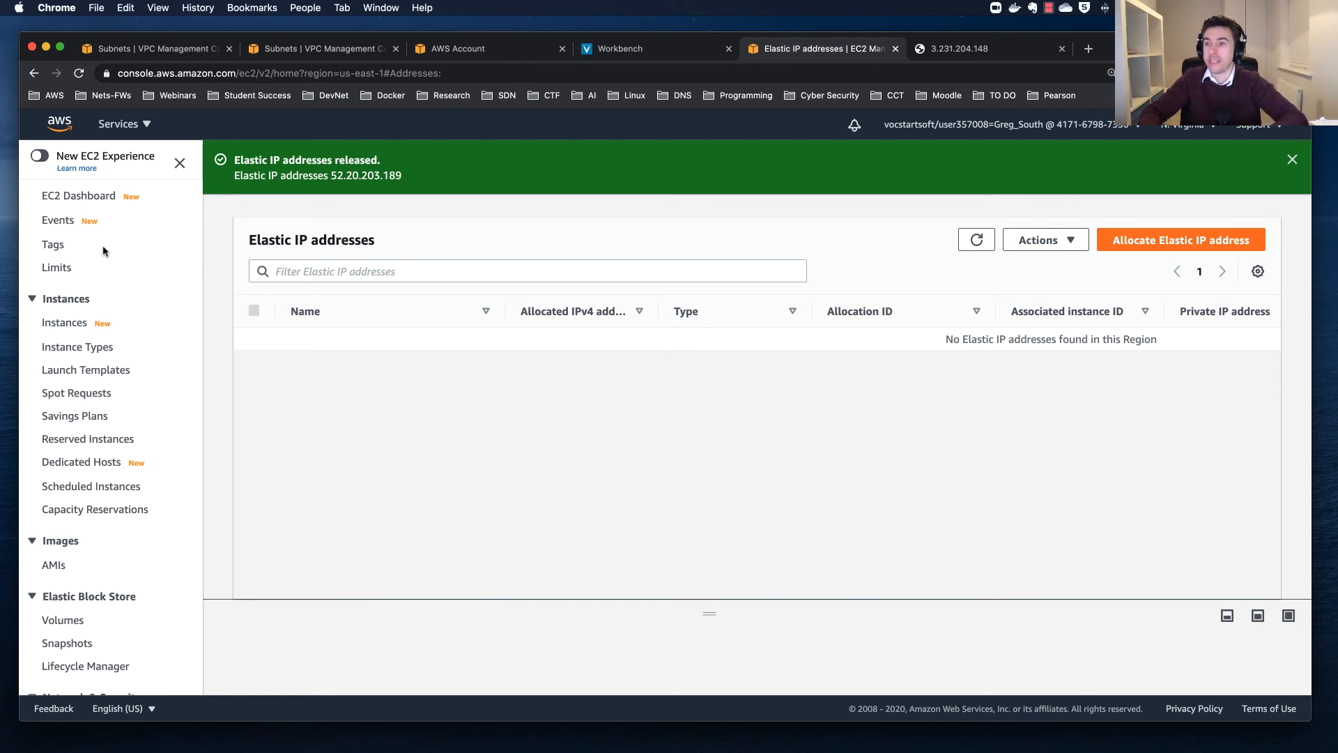
left_click(146, 125)
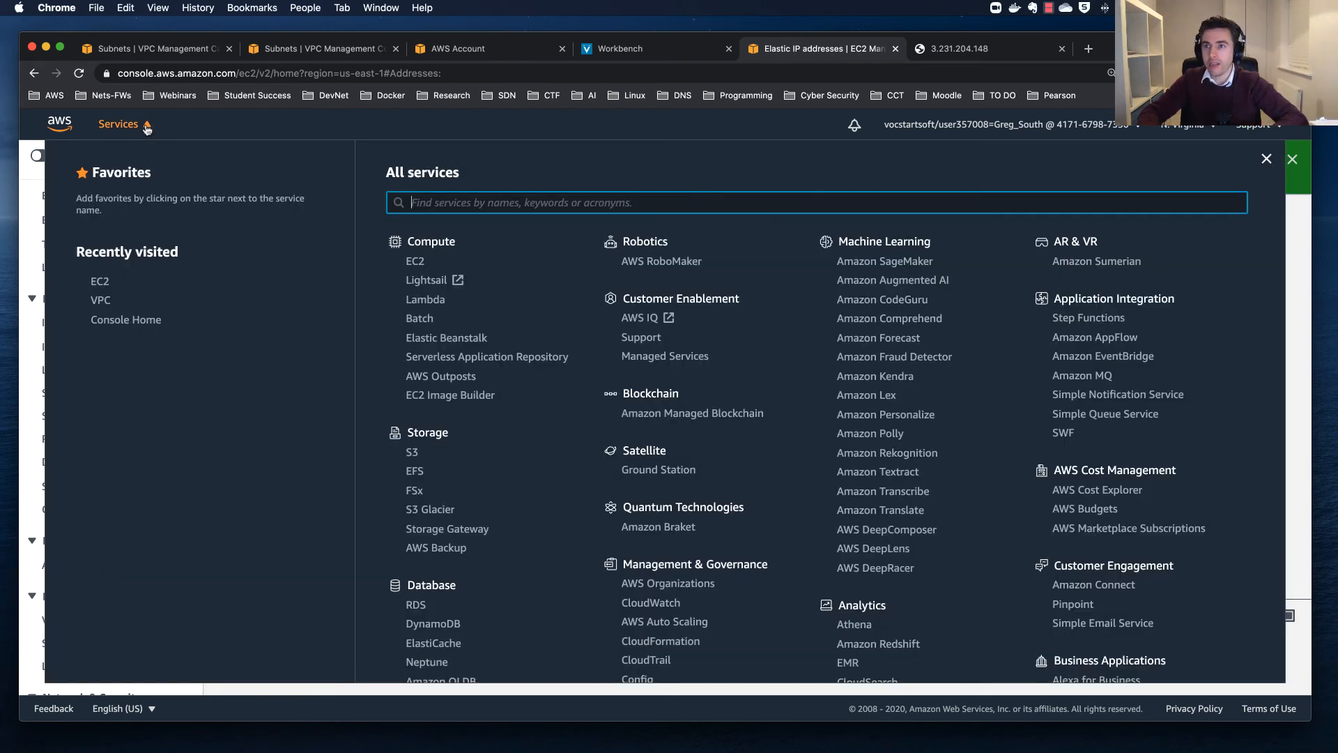
left_click(102, 305)
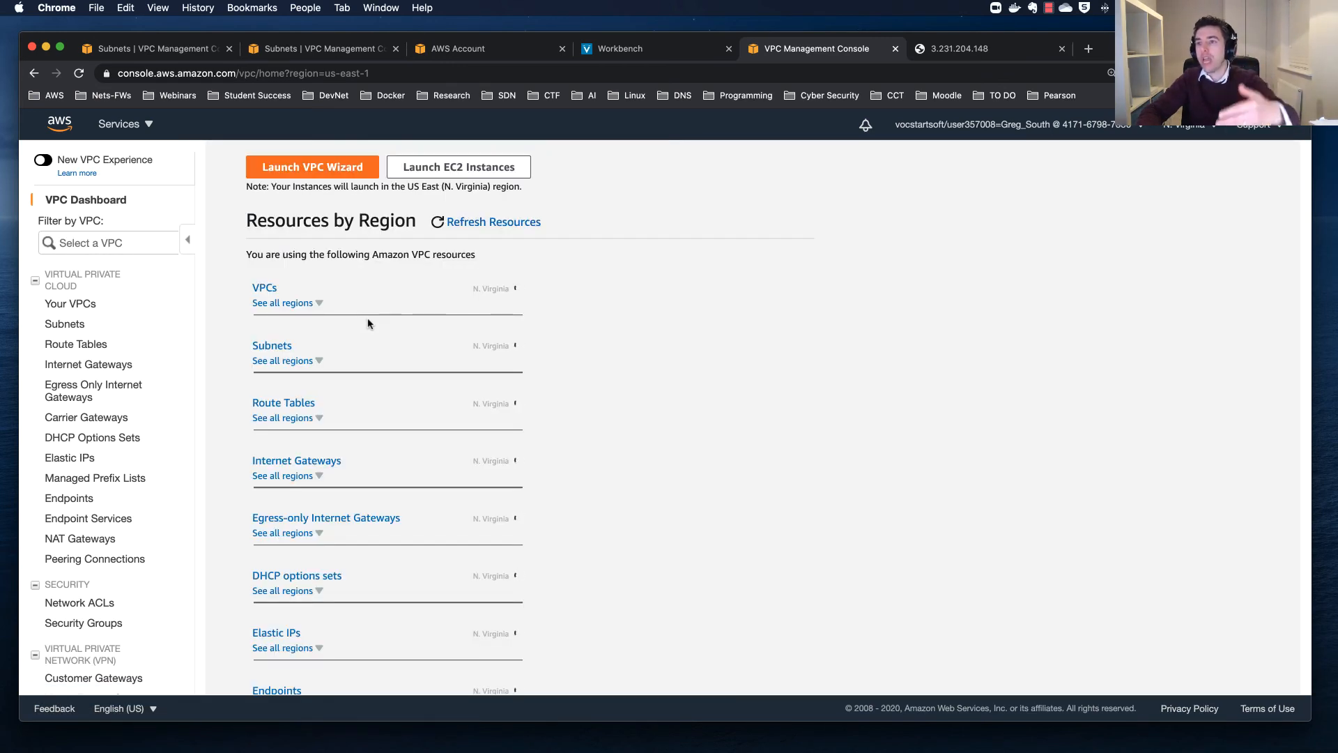
left_click(264, 289)
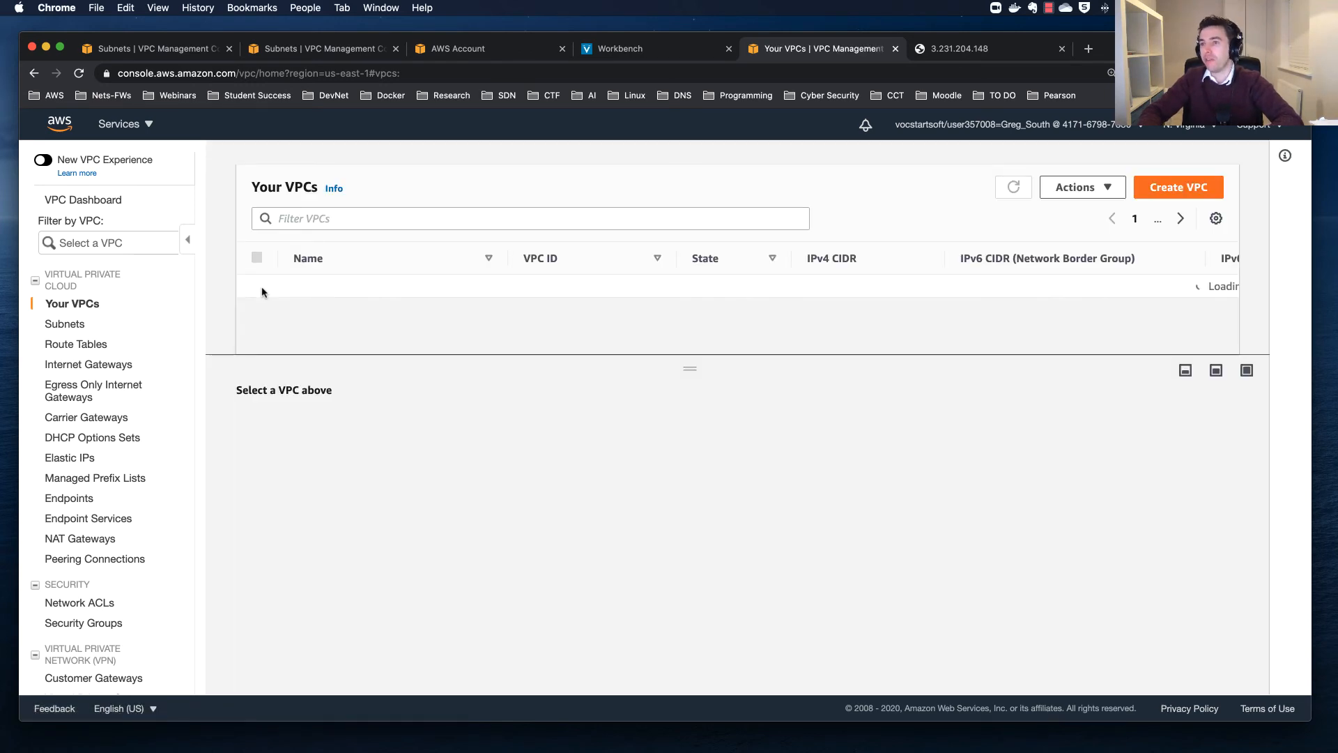
Delete GregsVPC together with its subnets, internet gateway, route table and security group, entering "delete" as the confirmation
left_click(272, 309)
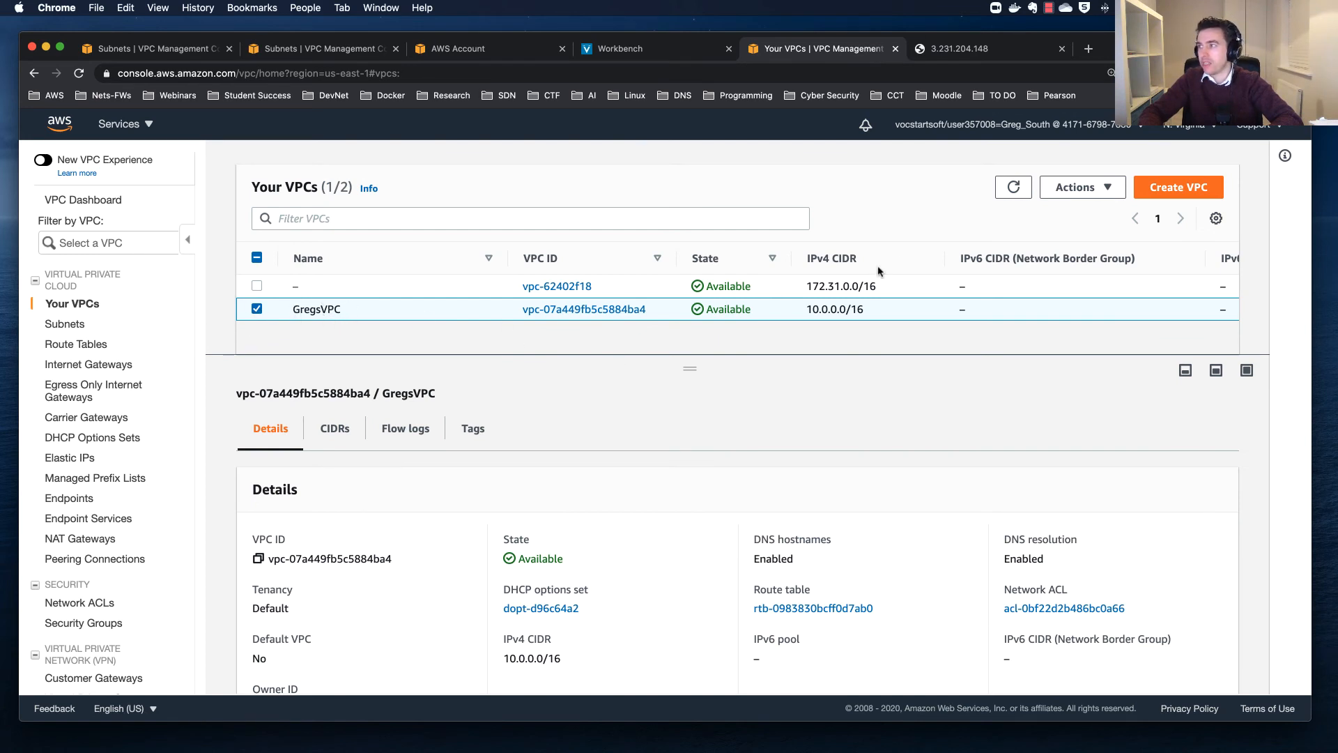
left_click(1073, 187)
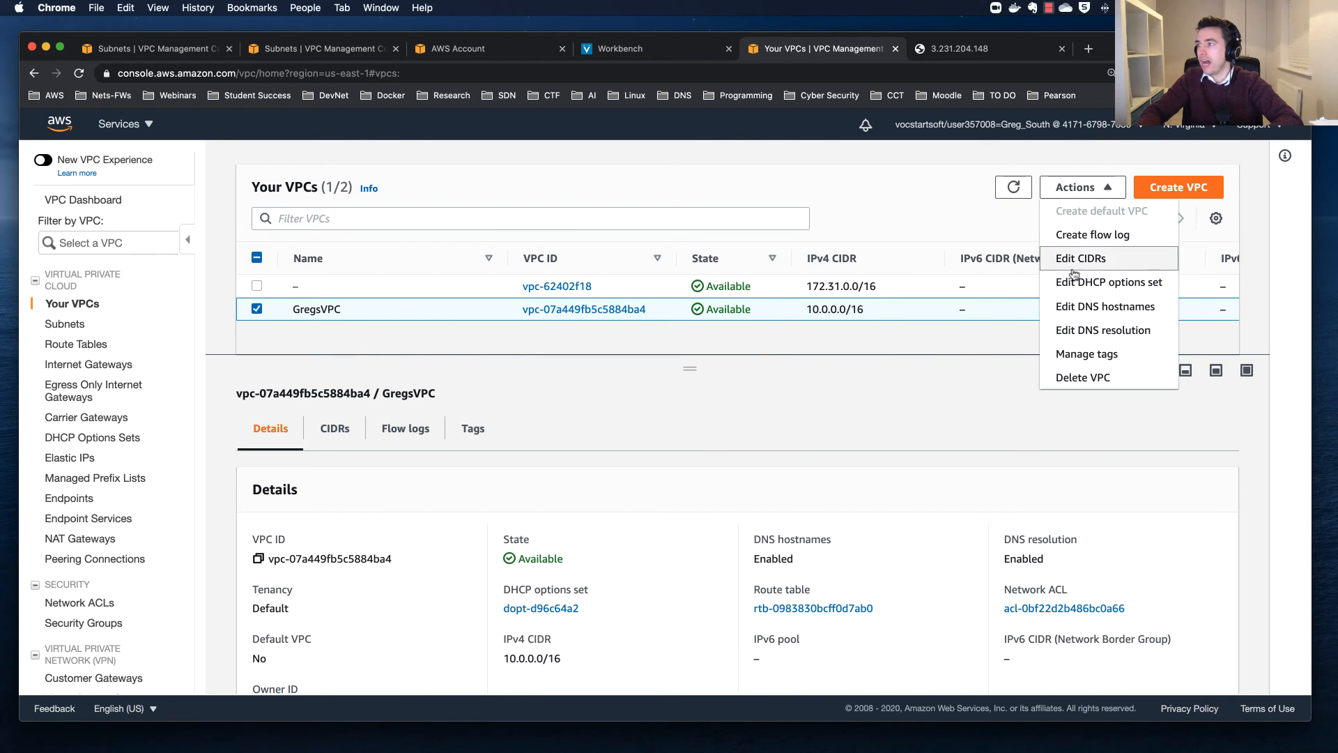
left_click(1078, 378)
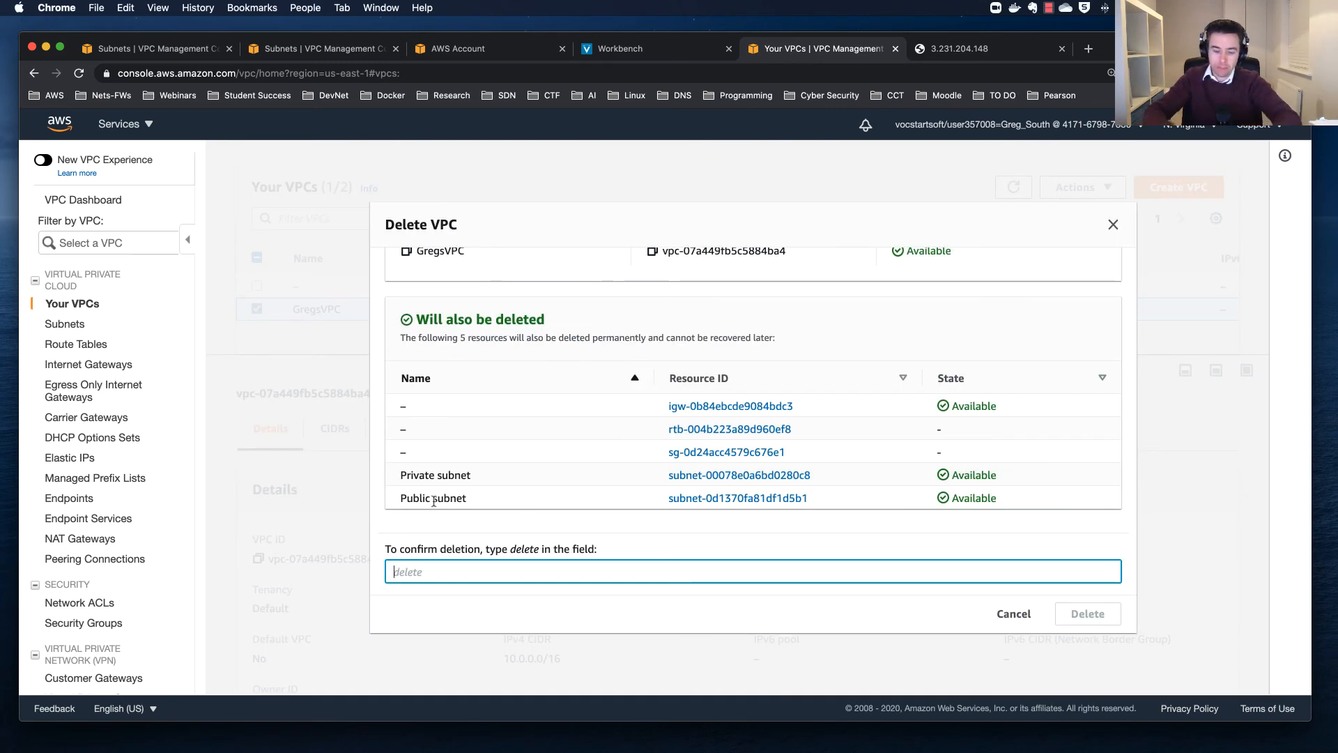
type("delet")
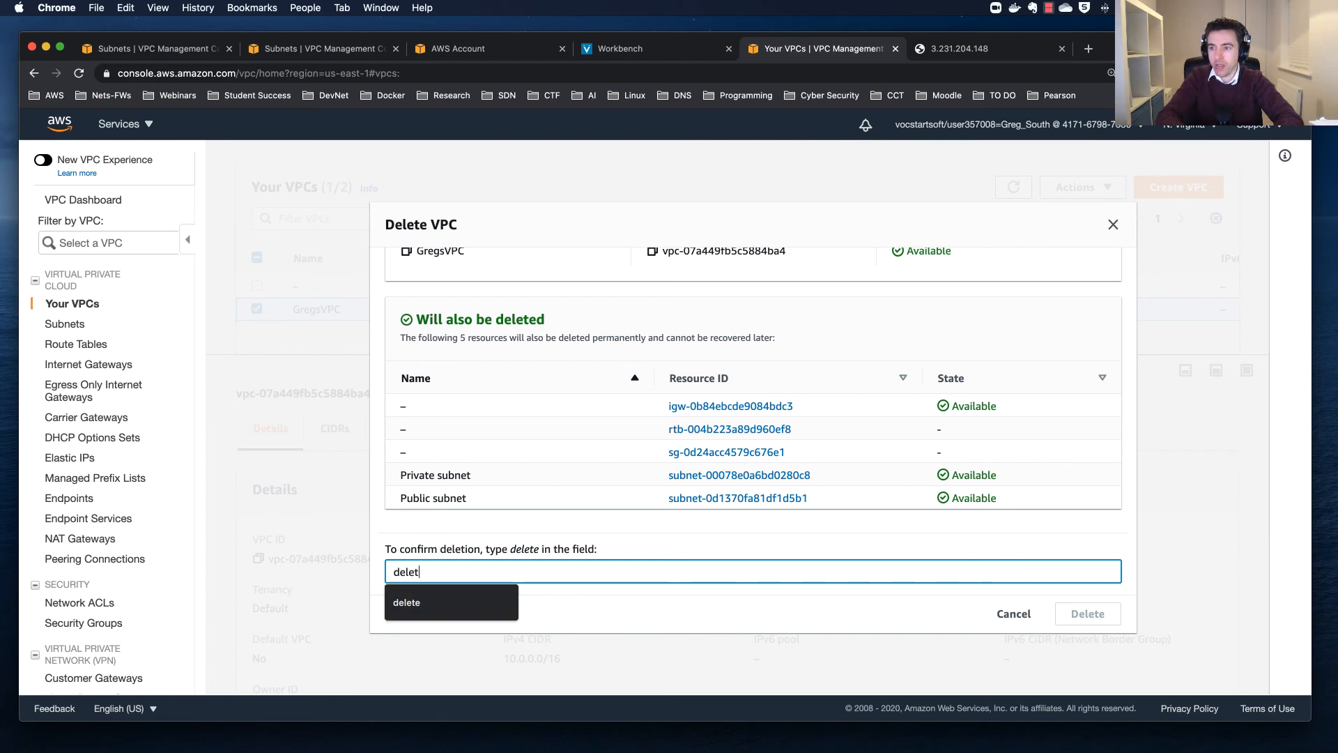
type("e")
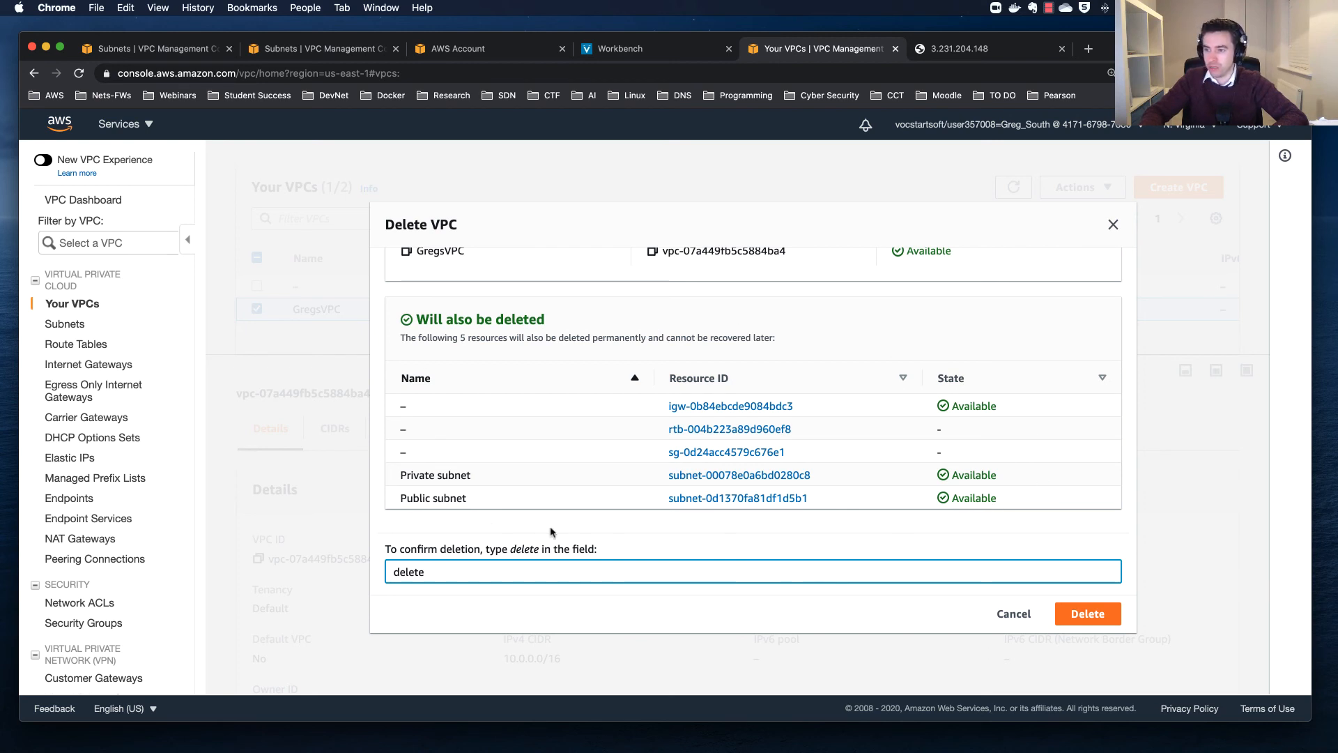
scroll(603, 497, "down", 1)
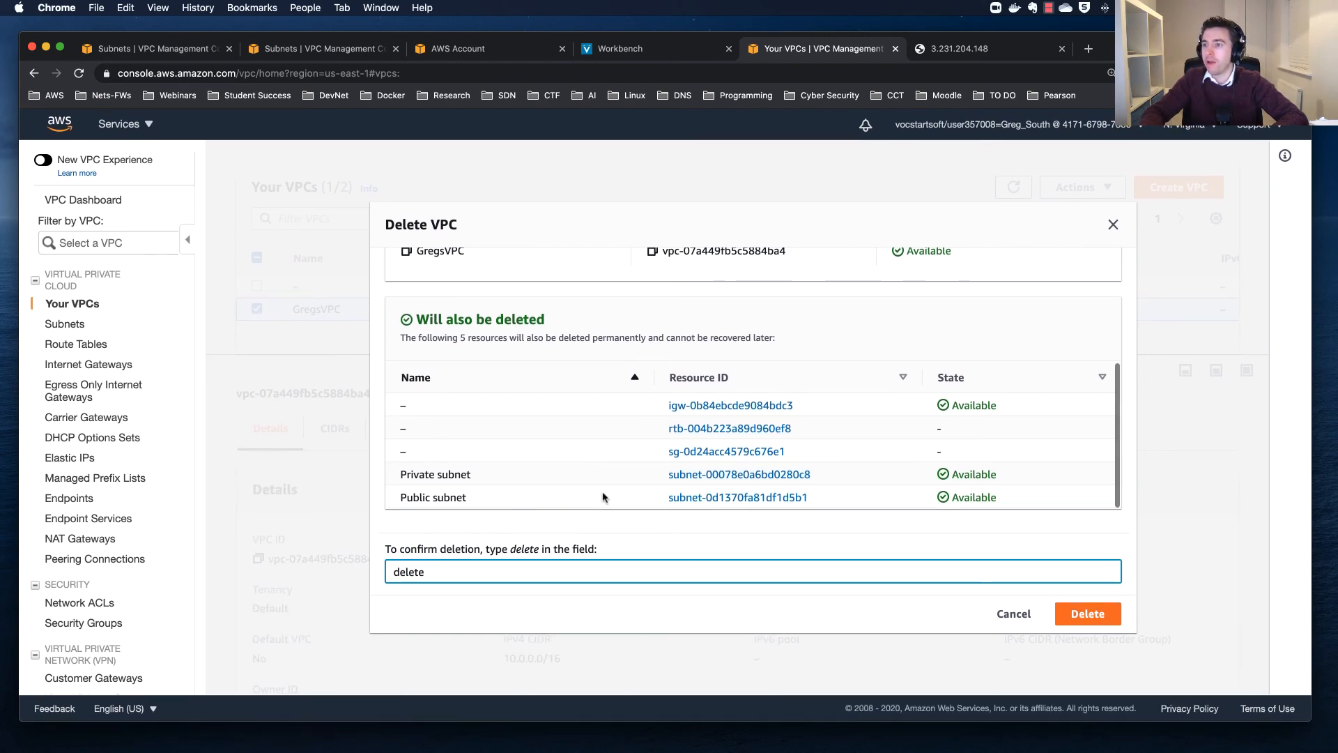
left_click(1089, 614)
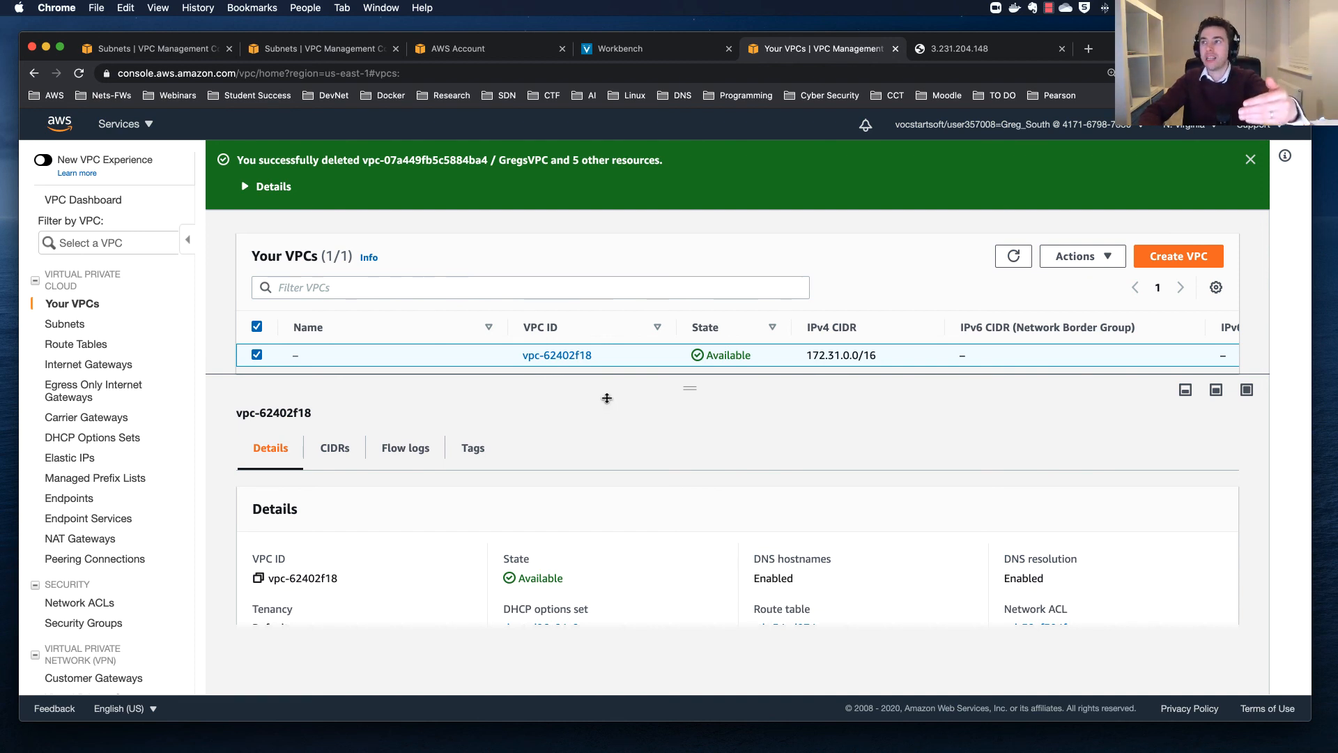
Reload the web server page at 3.231.204.148, request the same address in a new browser tab, and return to the VPC list
left_click(955, 50)
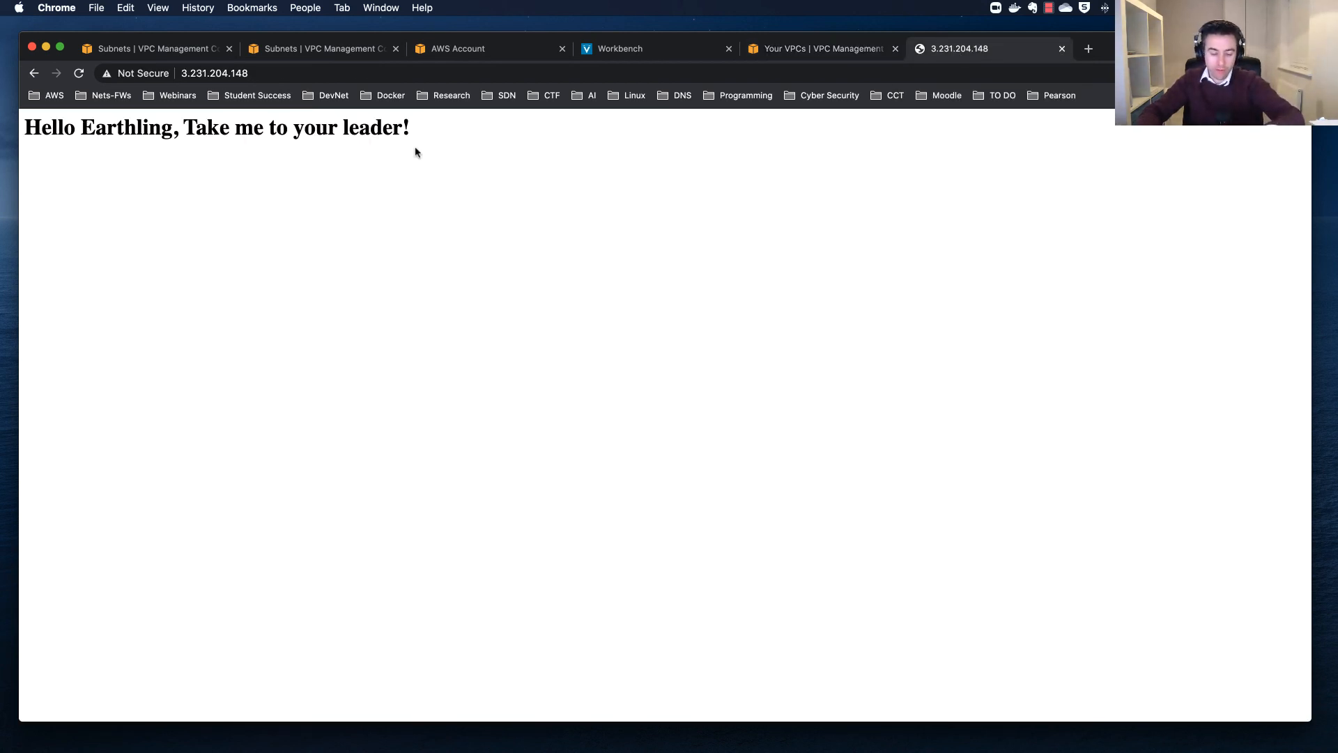
key("super+r")
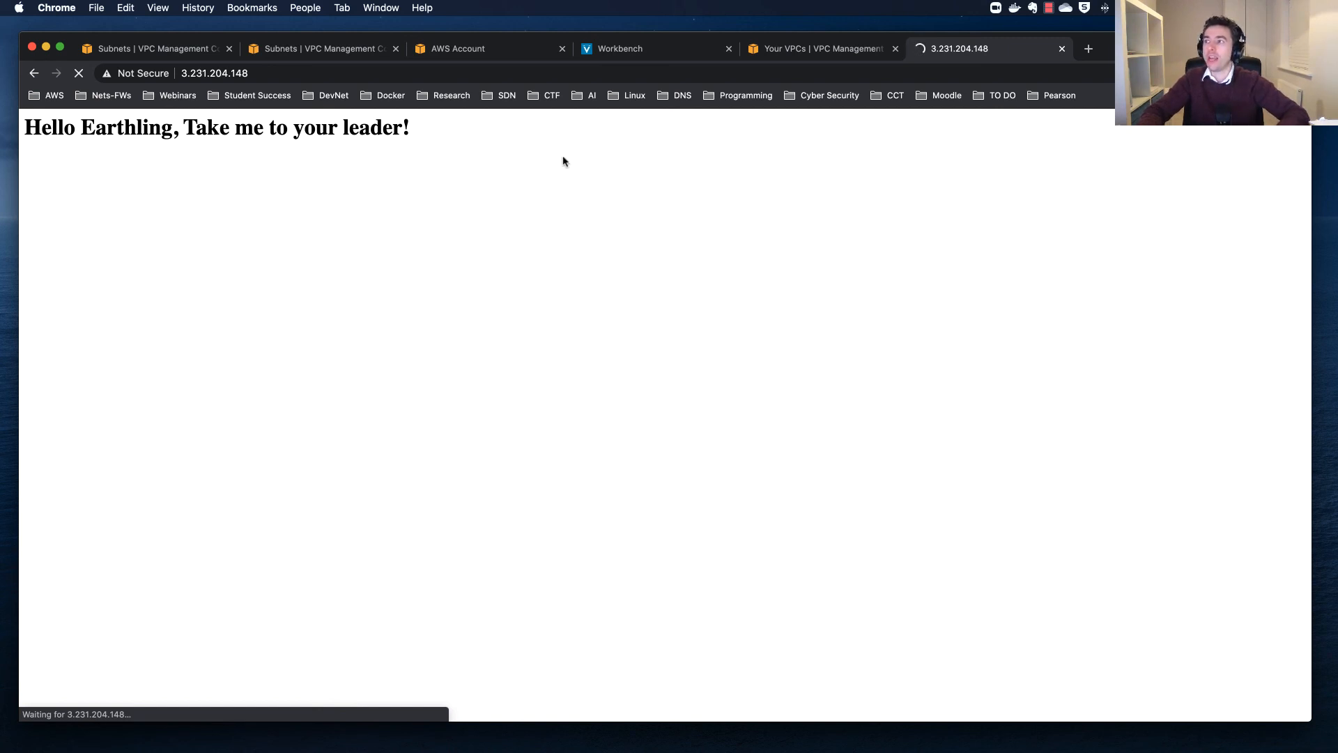
left_click(202, 74)
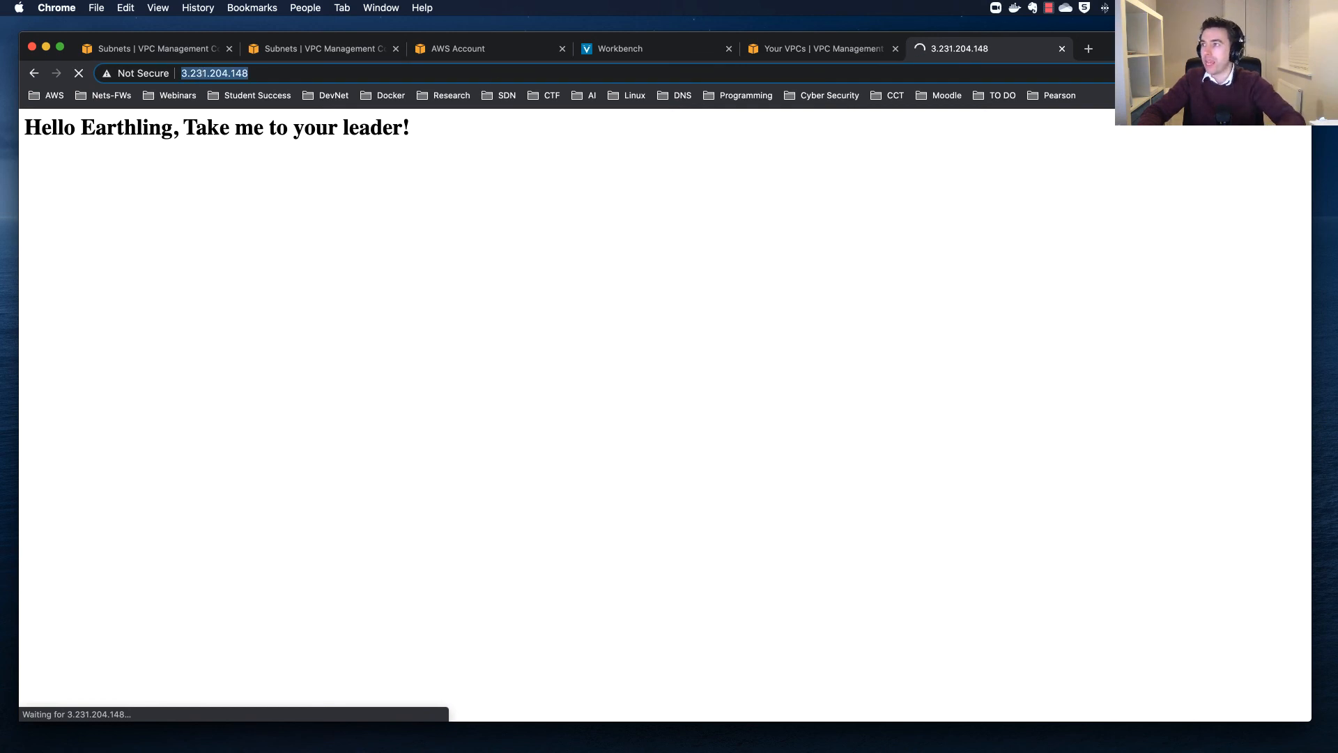
left_click(1089, 50)
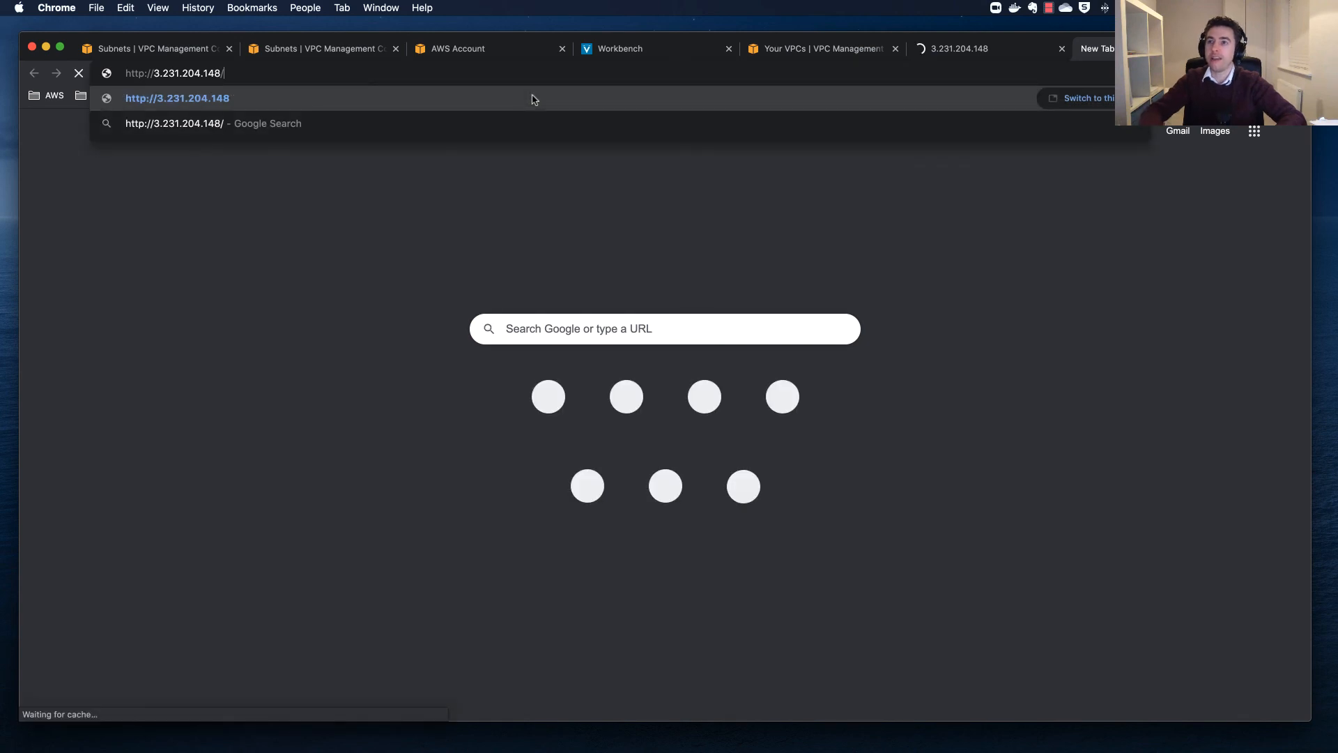
key("Return")
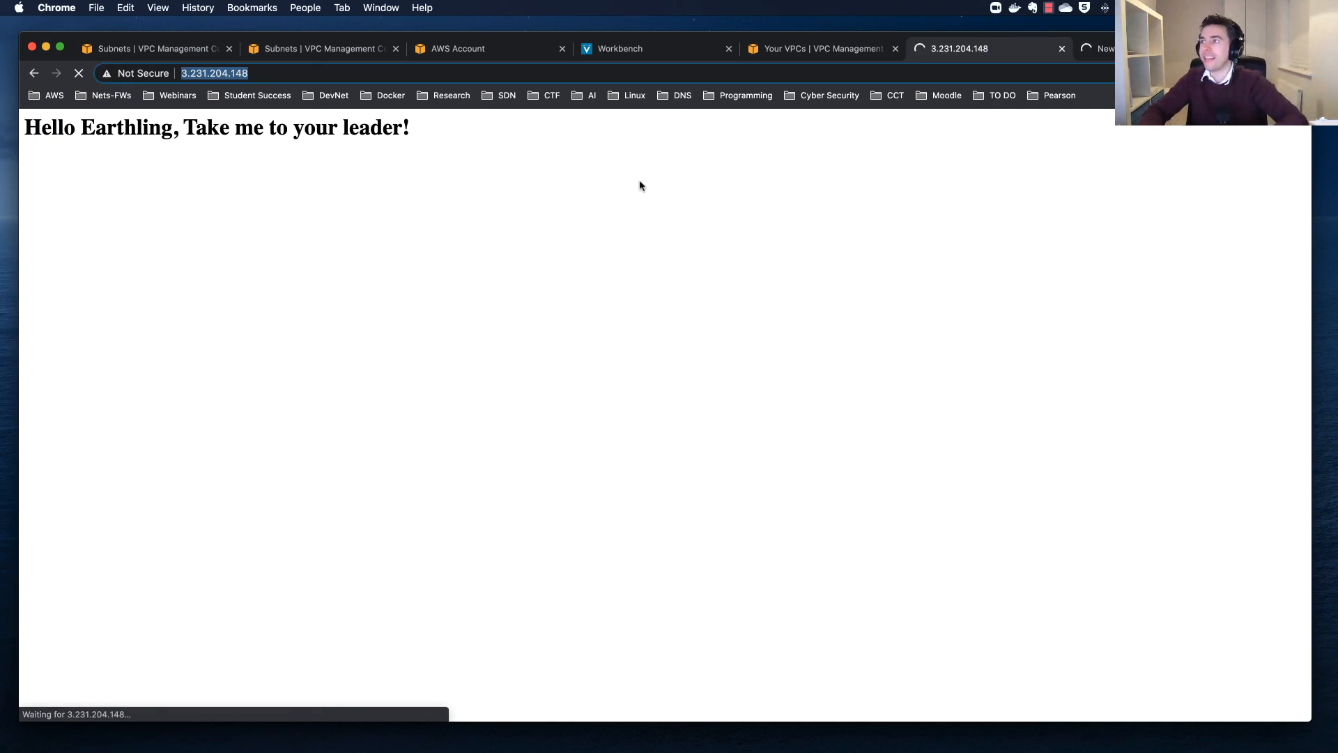
left_click(812, 50)
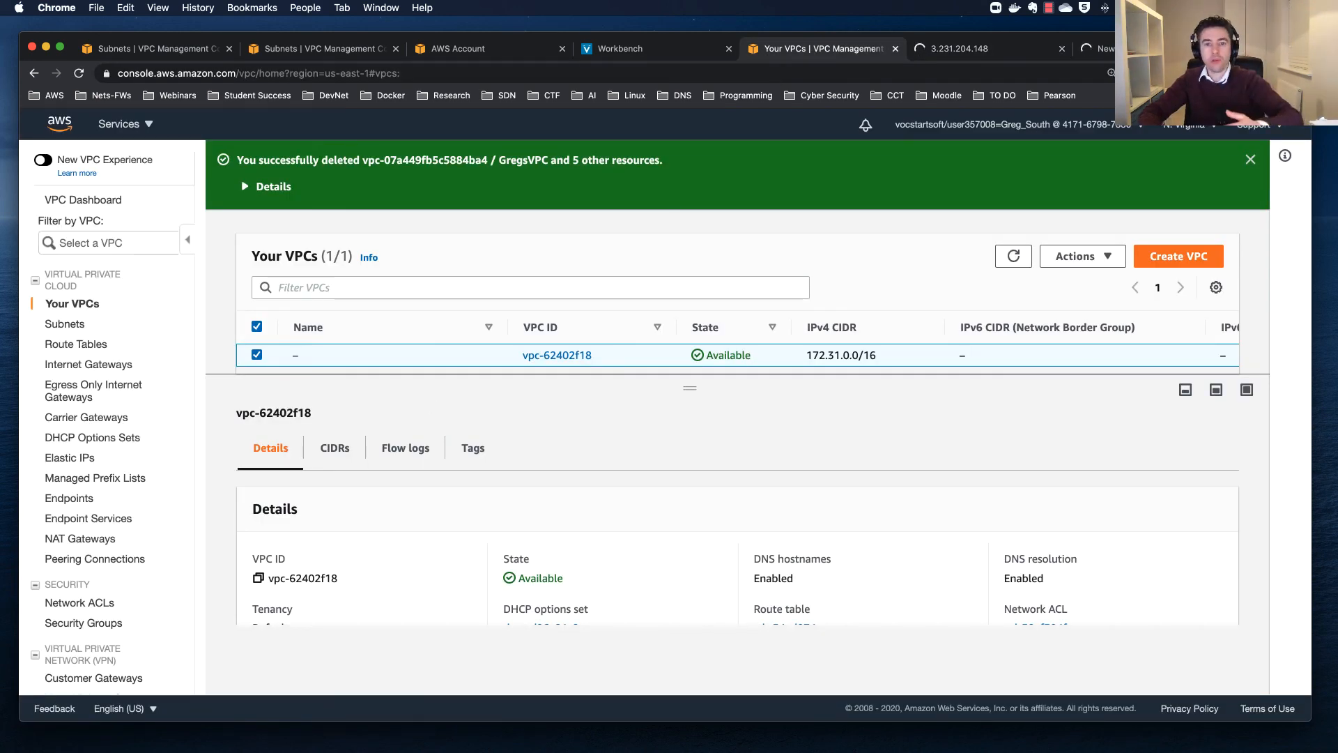